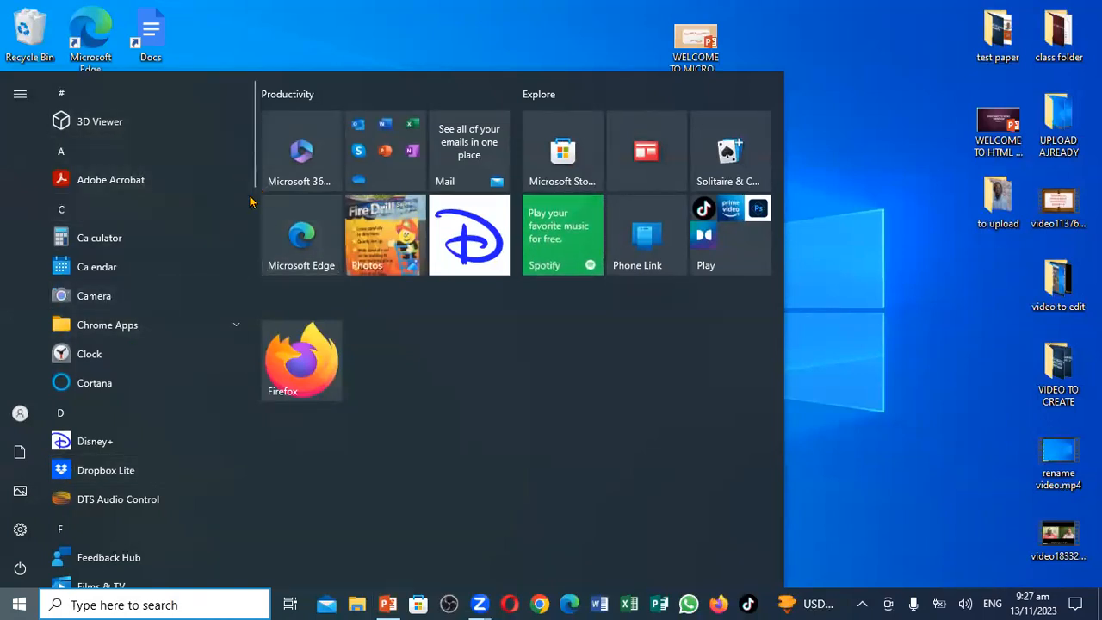
# - Launch Access 2013 from the Microsoft Office 2013 group of installed programs
pyautogui.scroll(-3, 249, 222)
pyautogui.scroll(-6, 250, 222)
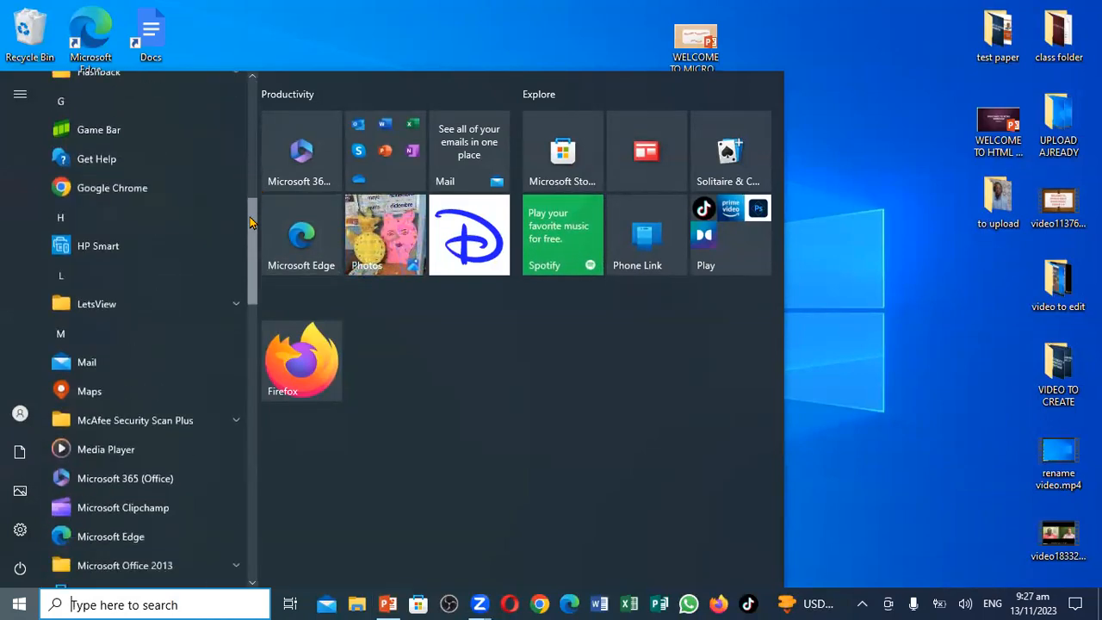
pyautogui.scroll(-5, 250, 222)
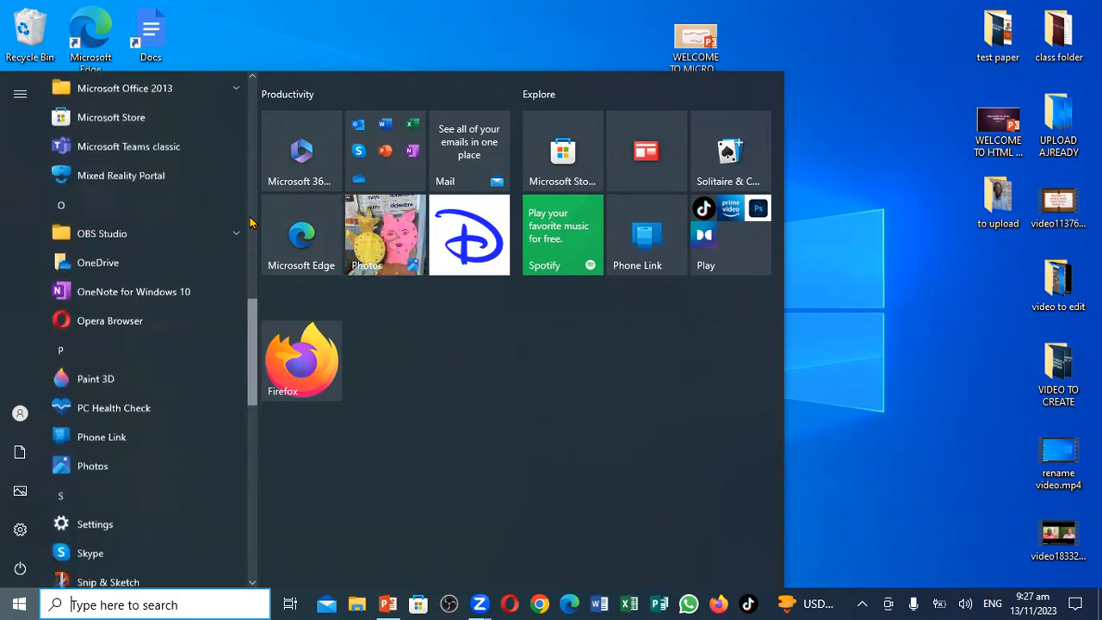
pyautogui.scroll(5, 250, 222)
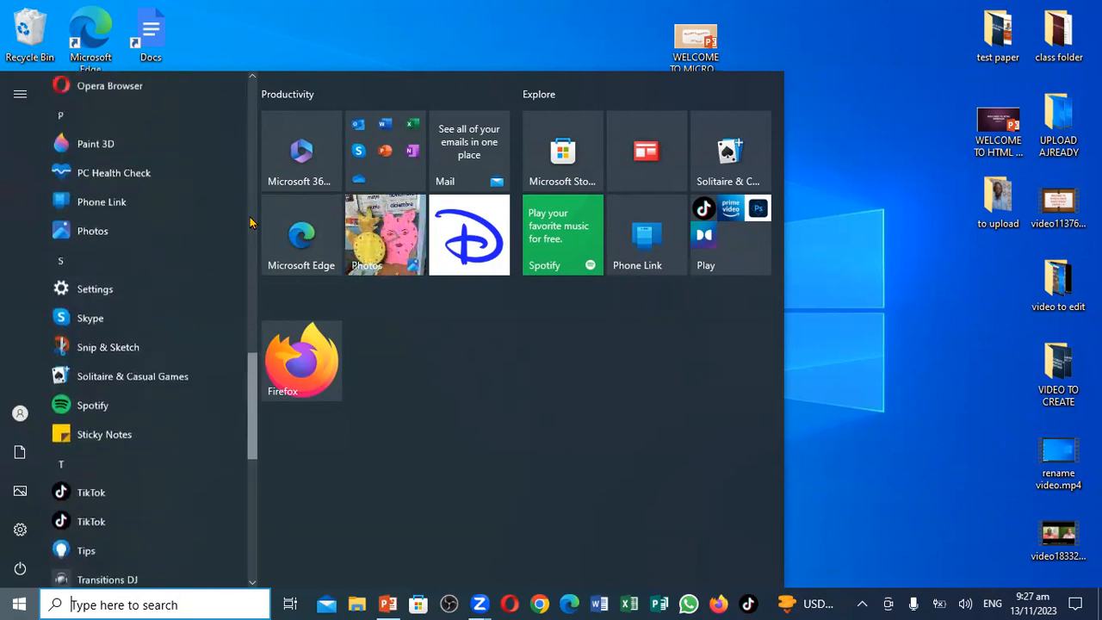
pyautogui.scroll(1, 250, 222)
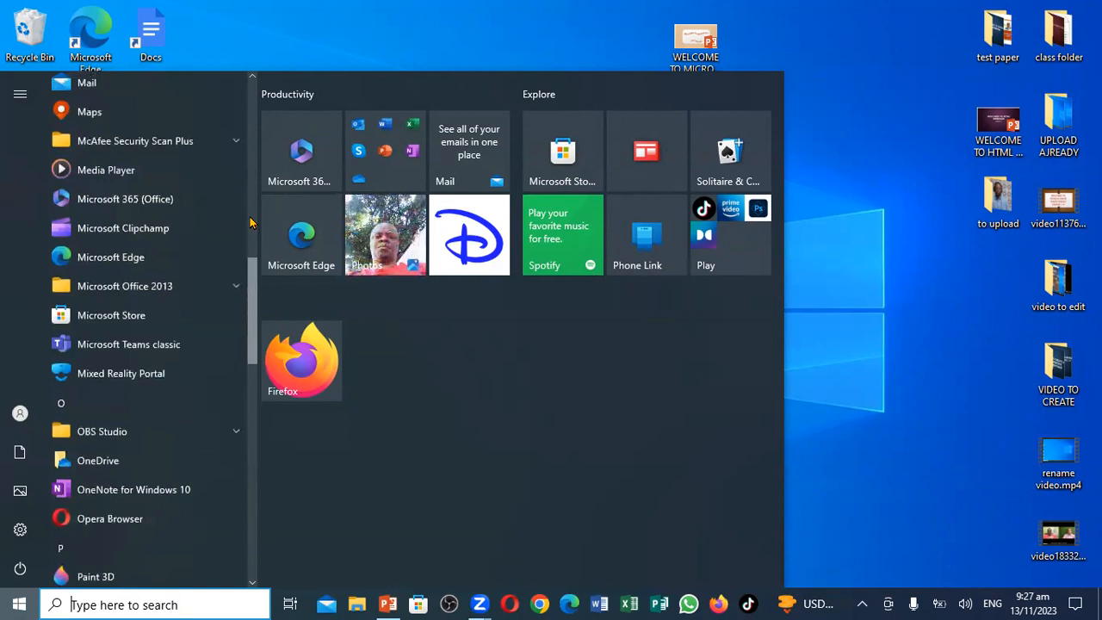
pyautogui.scroll(1, 250, 223)
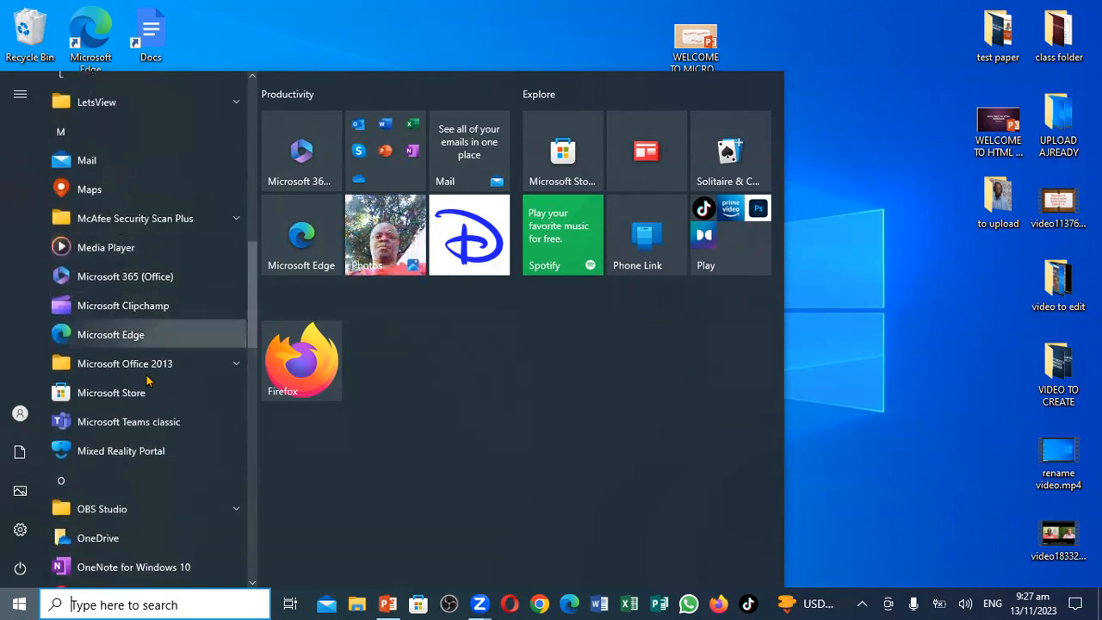
pyautogui.click(238, 368)
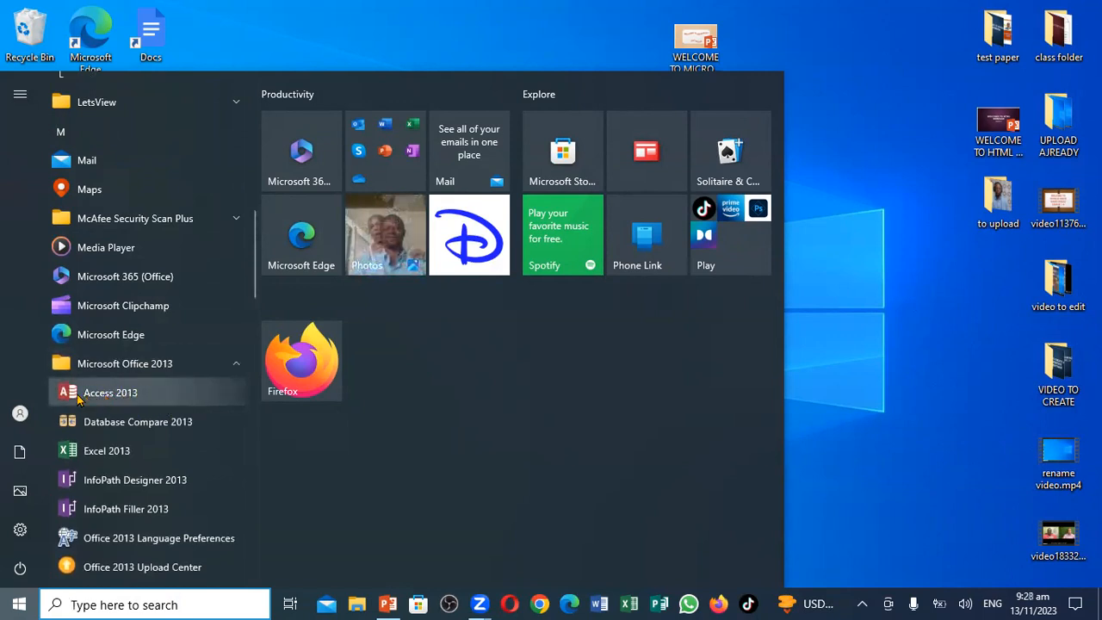
pyautogui.click(104, 393)
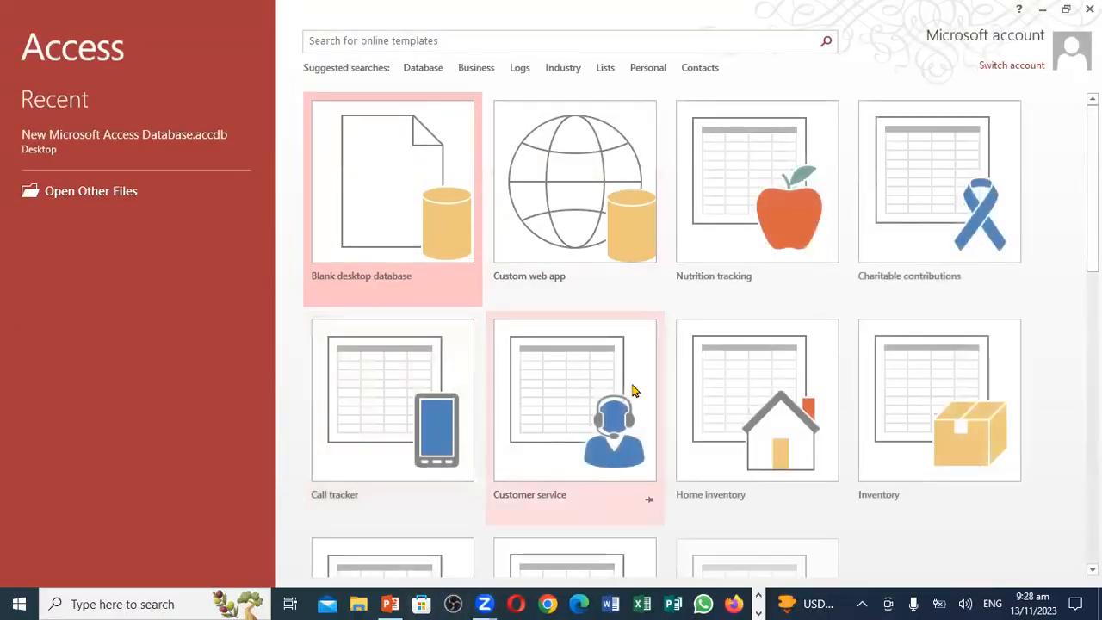
# - Switch to the PowerPoint presentation and enlarge the MICROSOFT DATABASE slide to 100% to read its topic list
pyautogui.click(390, 604)
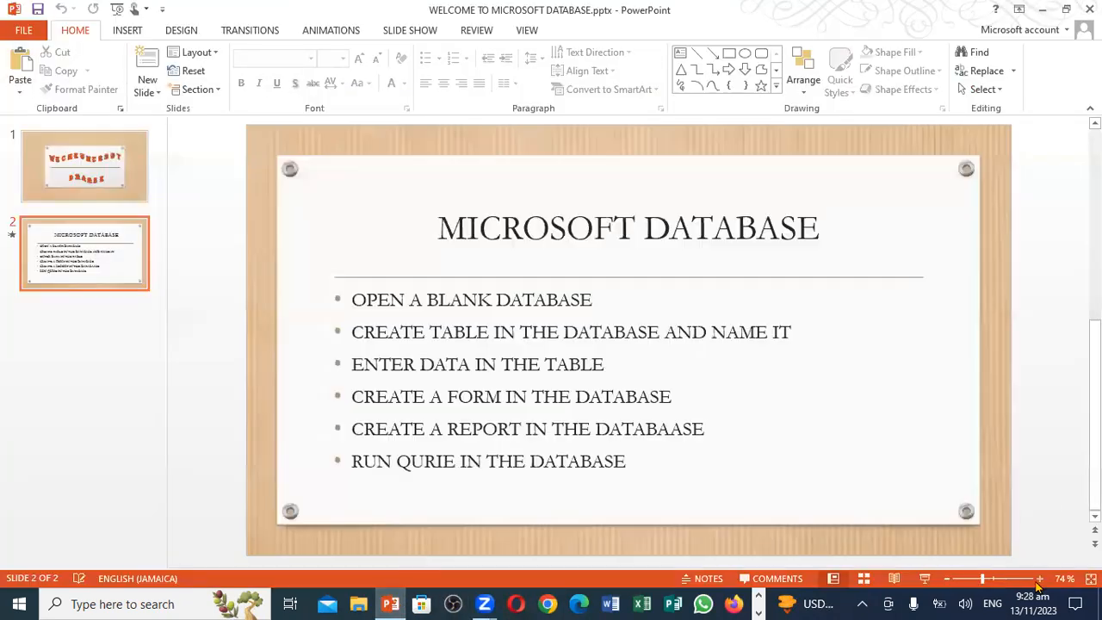
pyautogui.click(1039, 579)
pyautogui.click(1040, 578)
pyautogui.click(1039, 579)
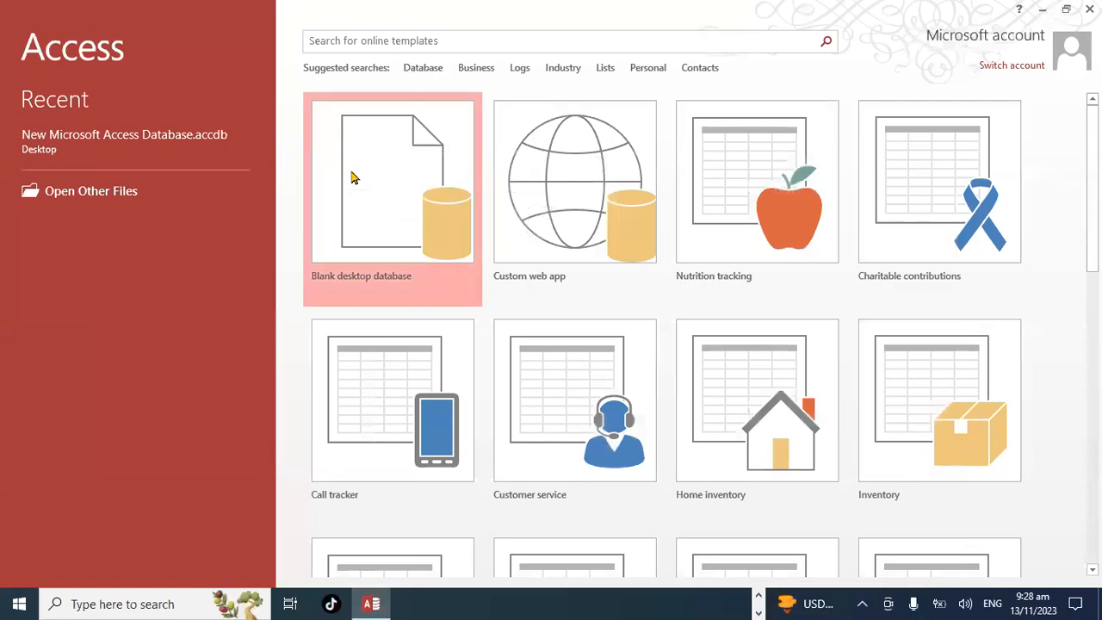
# - Start a blank desktop database in Access and set its file name to customer
pyautogui.click(352, 178)
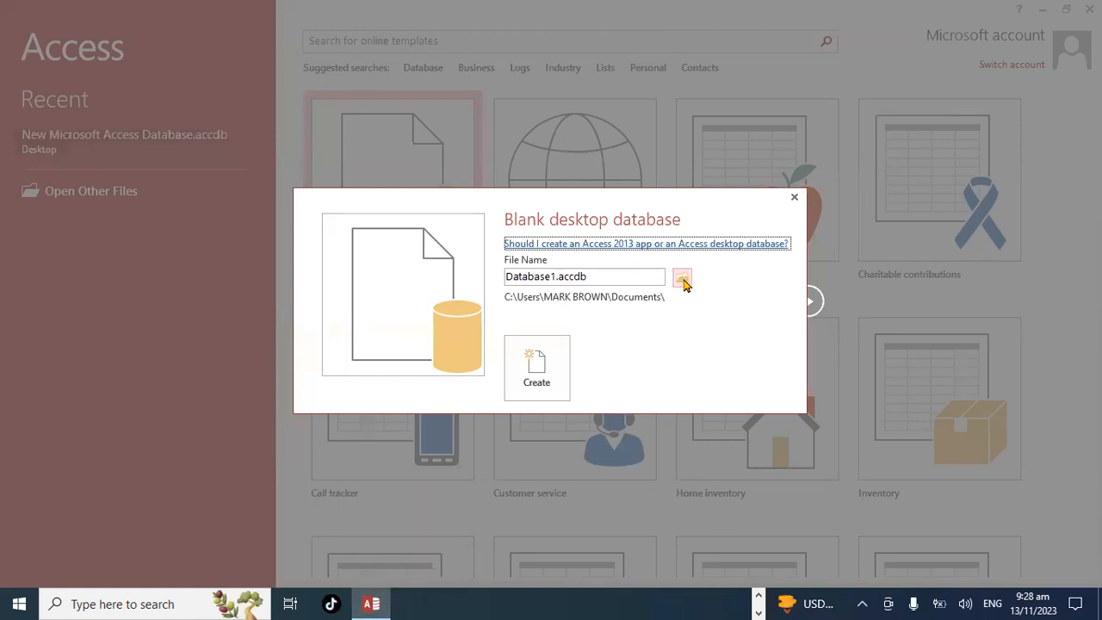
pyautogui.click(606, 277)
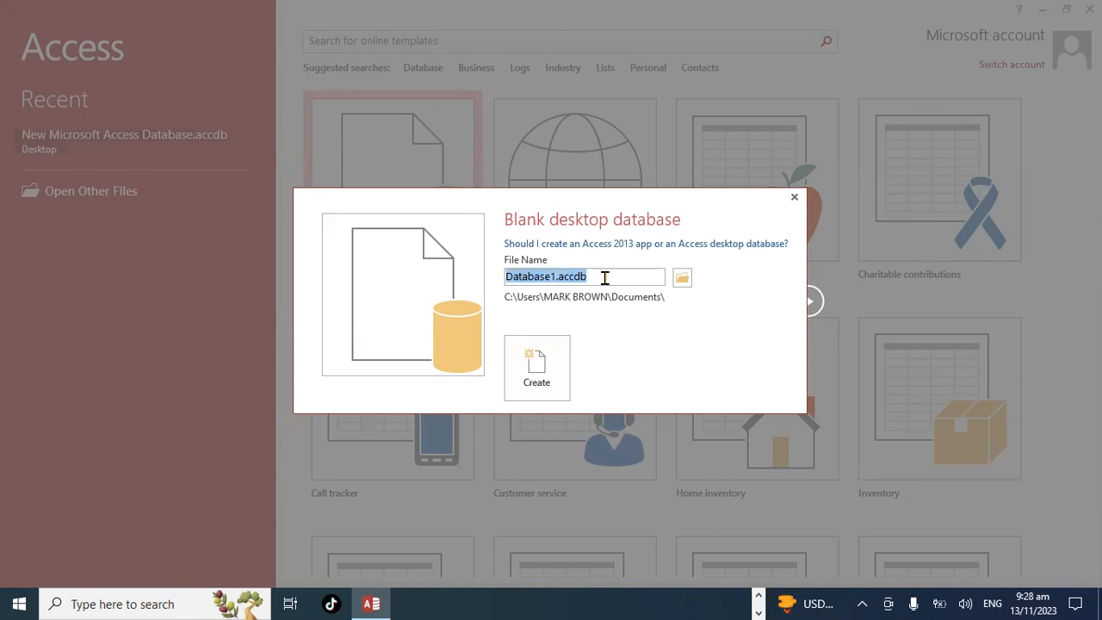
pyautogui.write('customer')
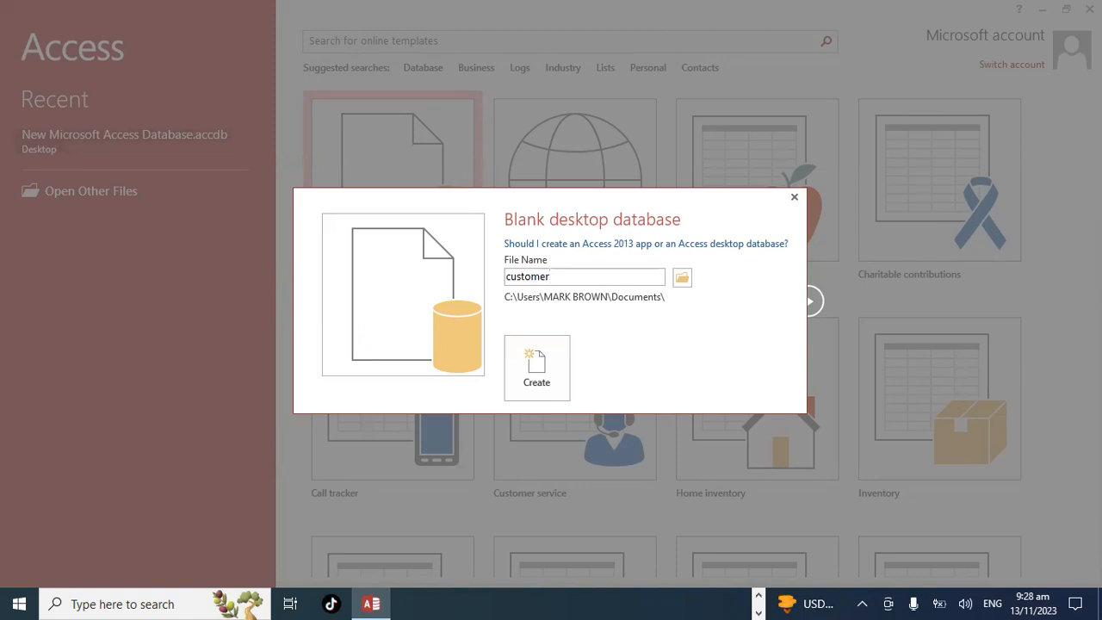
# - Choose the Desktop as the save location for customer.accdb and create the database
pyautogui.click(681, 279)
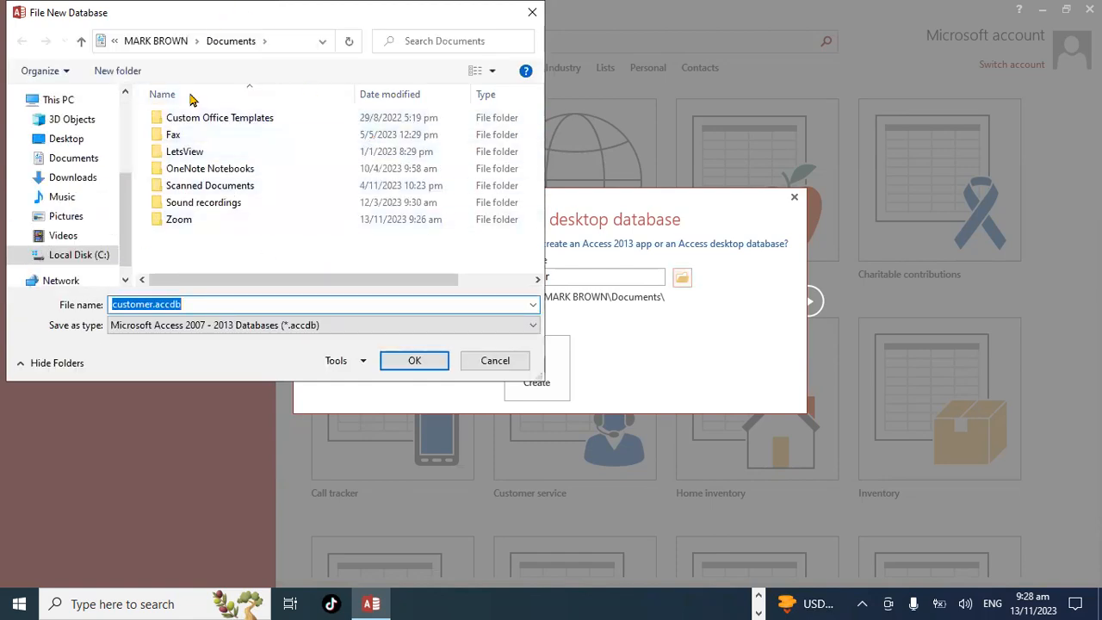
pyautogui.scroll(3, 120, 129)
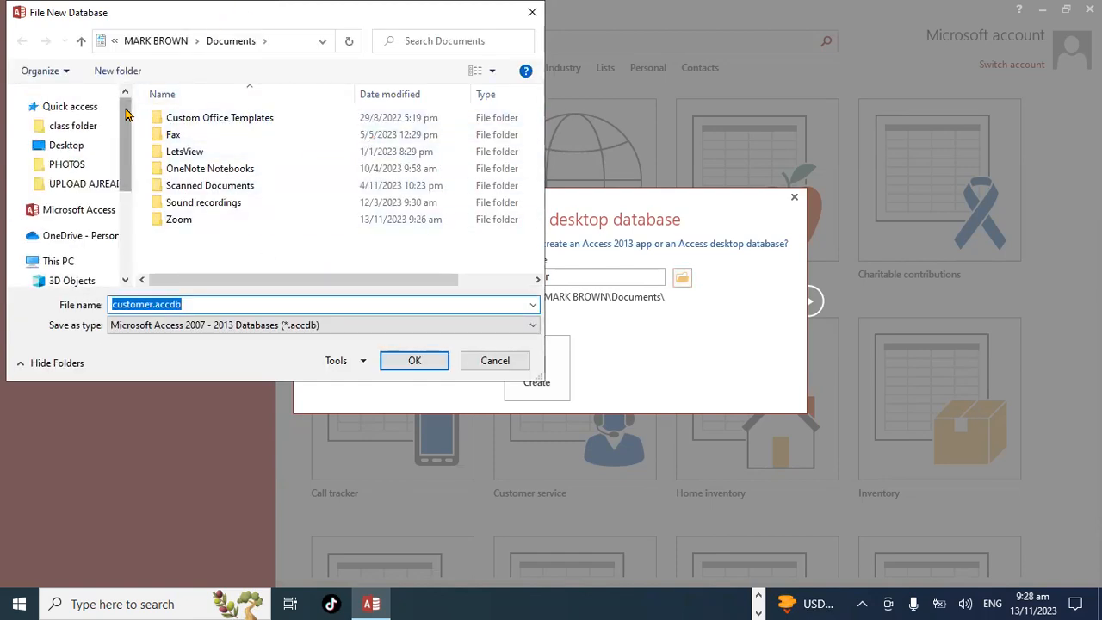
pyautogui.click(72, 145)
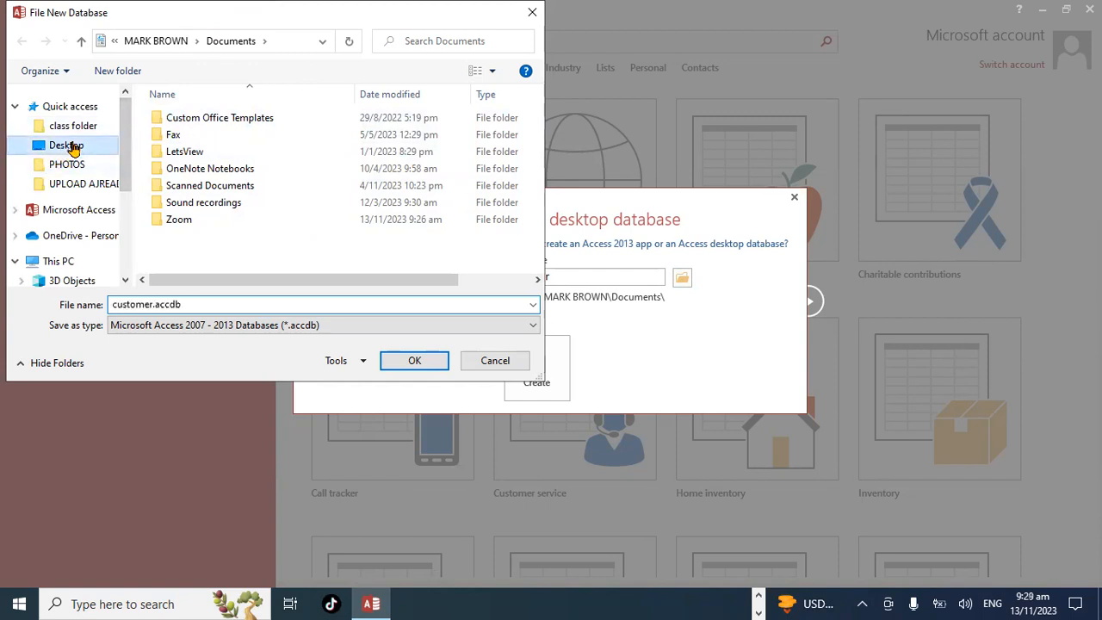
pyautogui.click(413, 363)
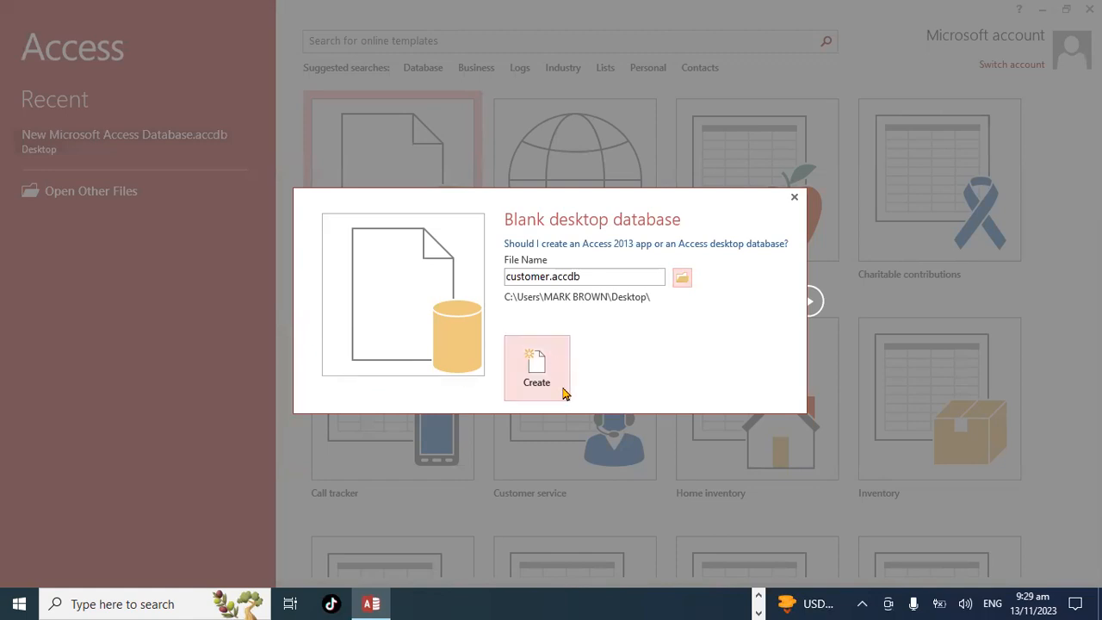
pyautogui.click(531, 351)
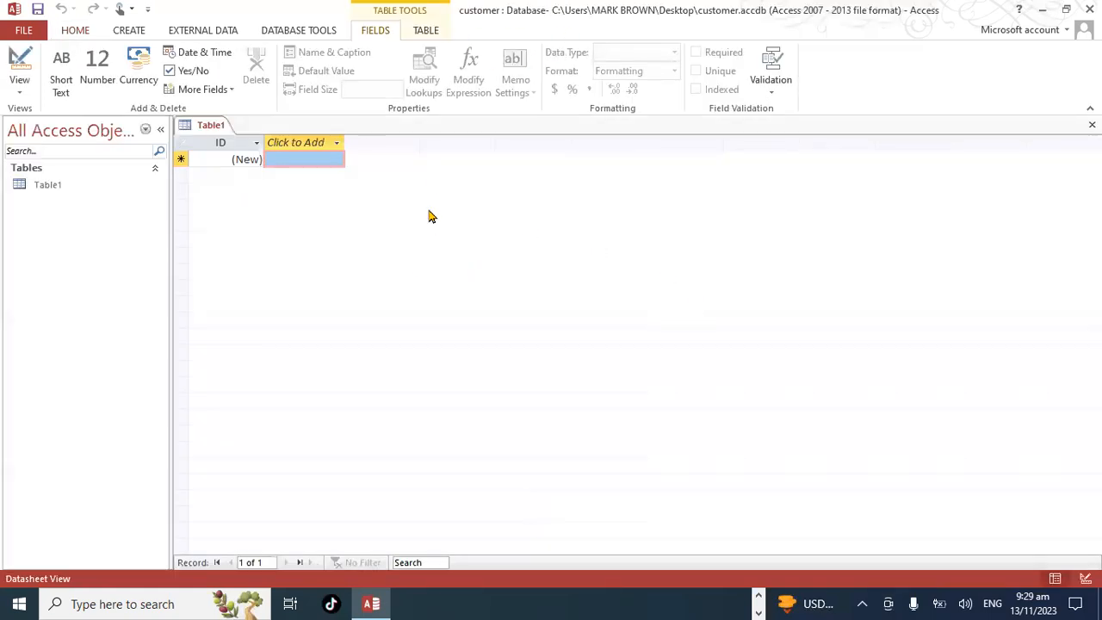
# - Close the empty default table and check the desktop for the customer database file
pyautogui.rightClick(209, 126)
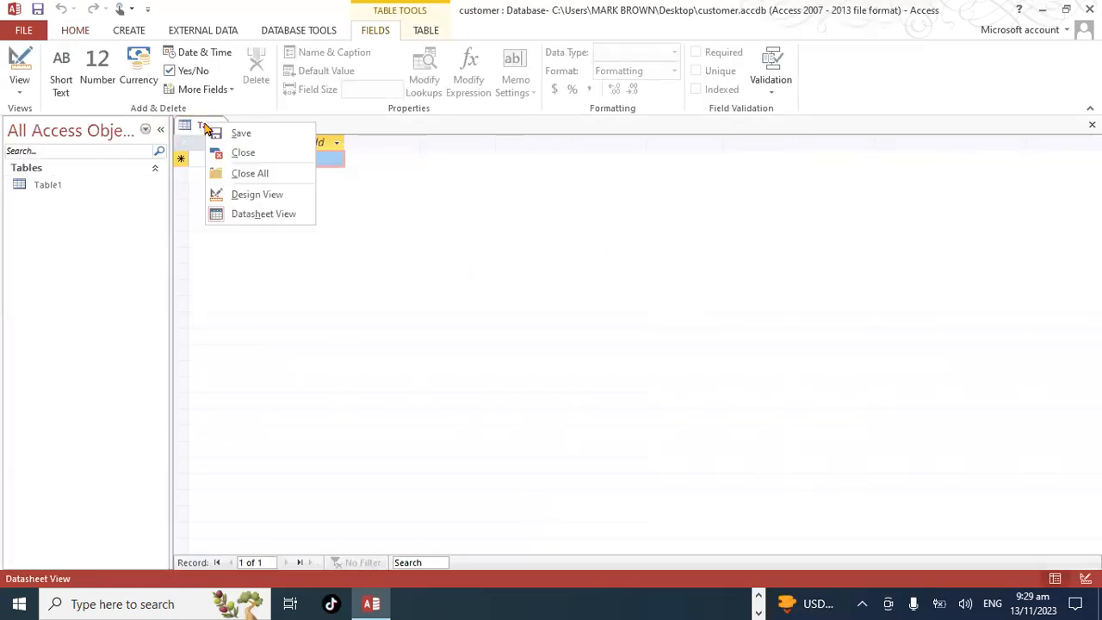
pyautogui.click(246, 155)
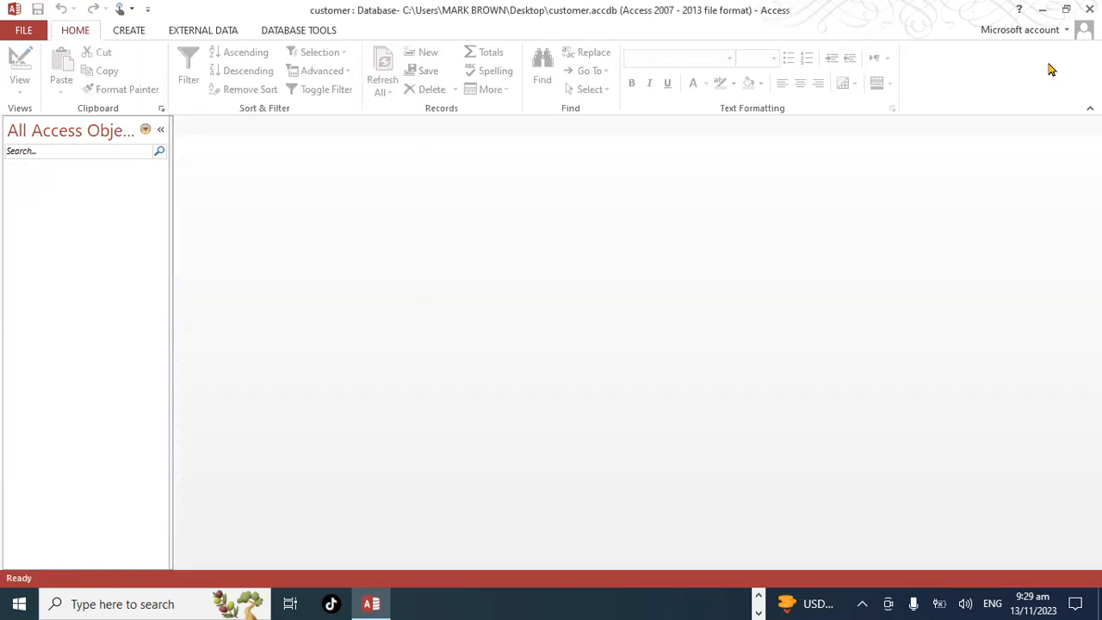
pyautogui.click(1042, 9)
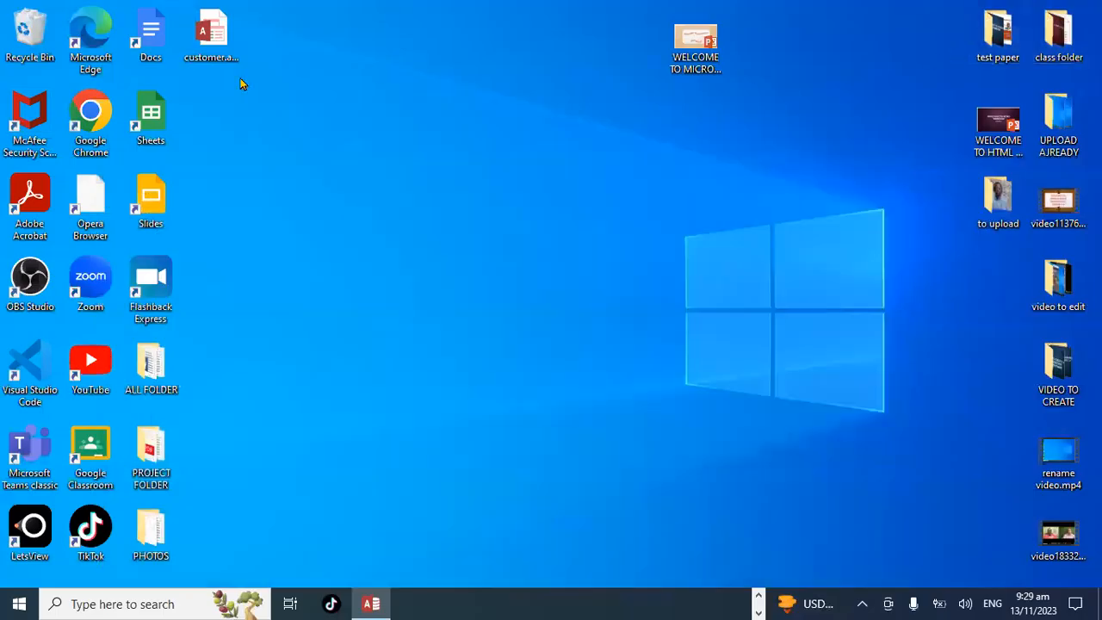
pyautogui.click(372, 602)
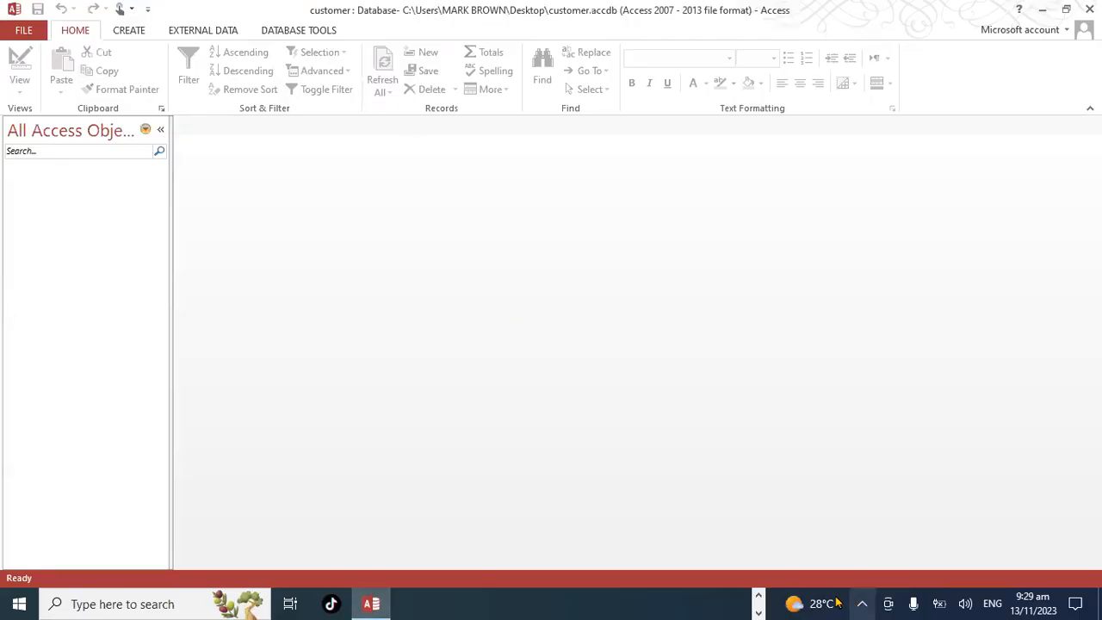
# - Review the topic list slide in PowerPoint and return to the customer database in Access
pyautogui.click(760, 601)
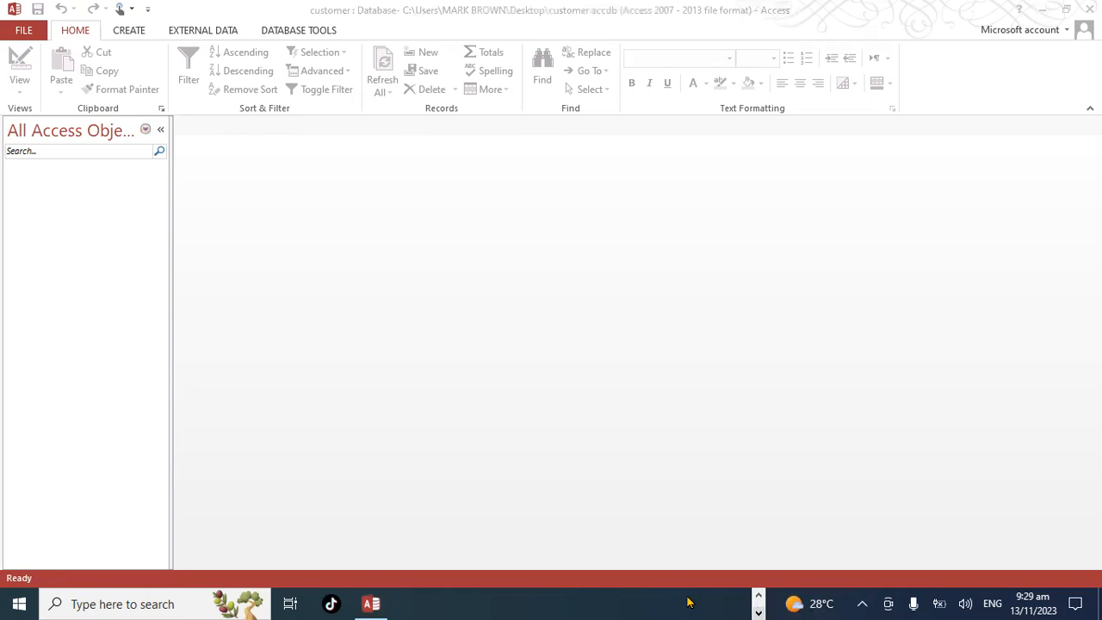
pyautogui.click(758, 595)
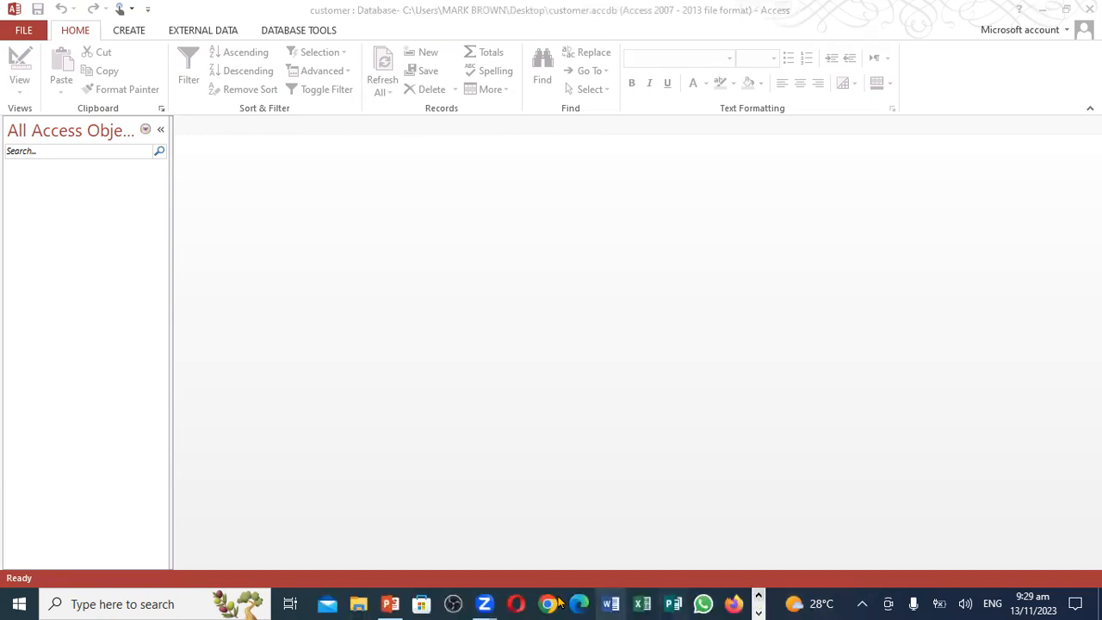
pyautogui.click(388, 603)
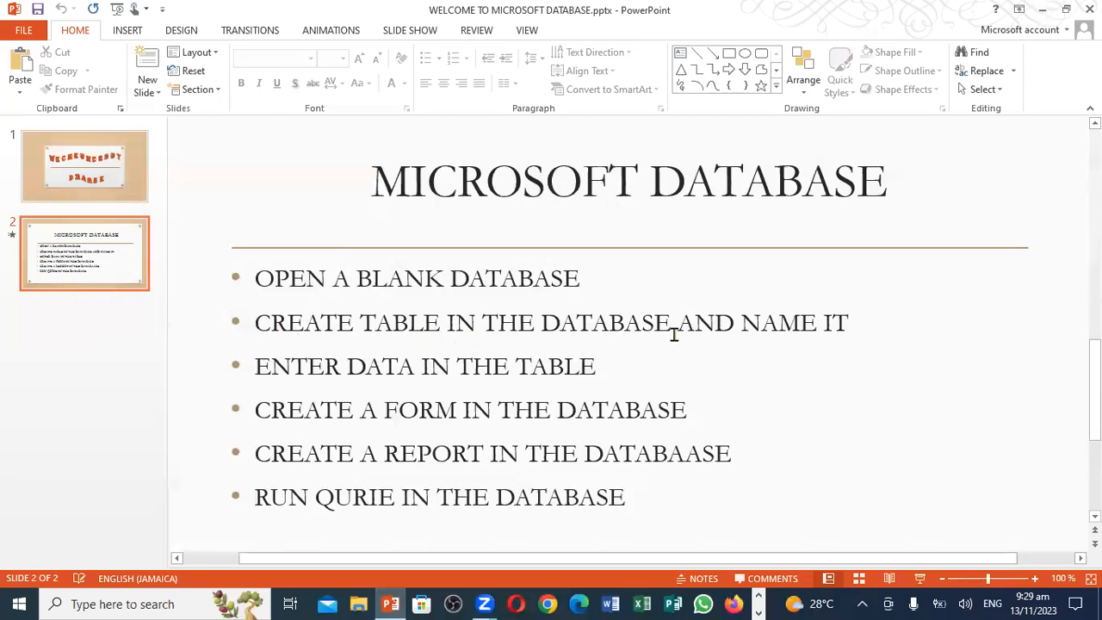
pyautogui.click(759, 611)
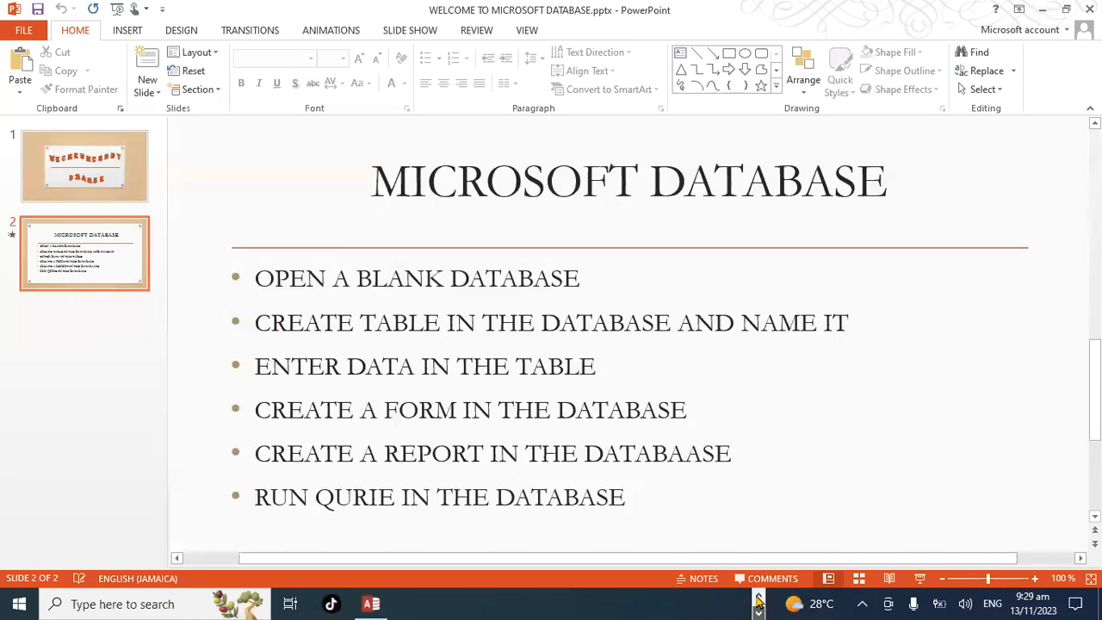
pyautogui.click(370, 603)
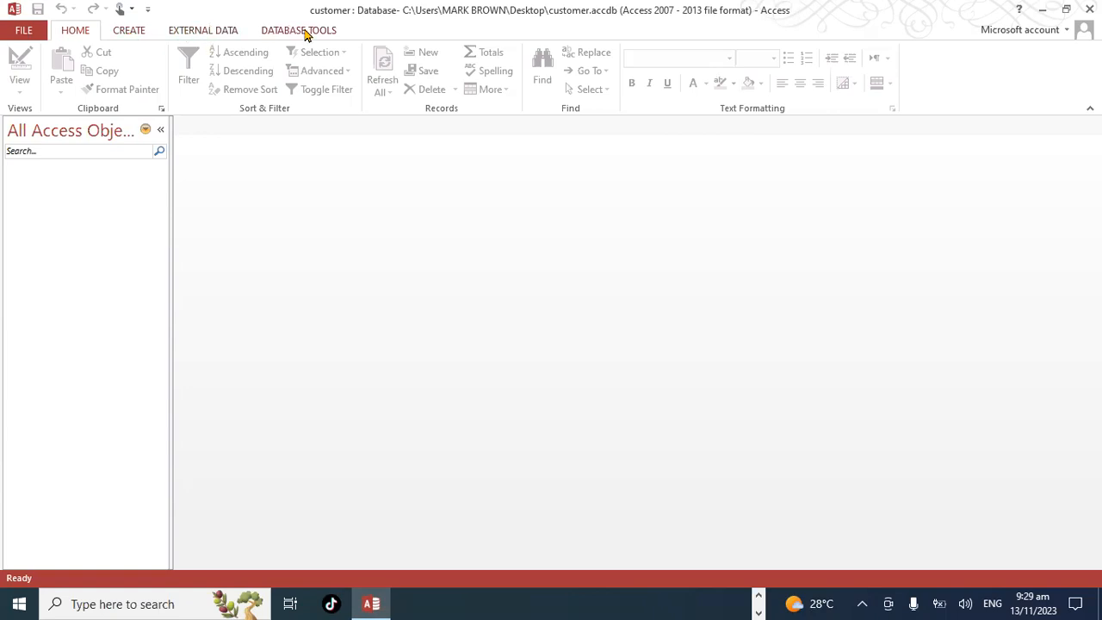
pyautogui.click(139, 34)
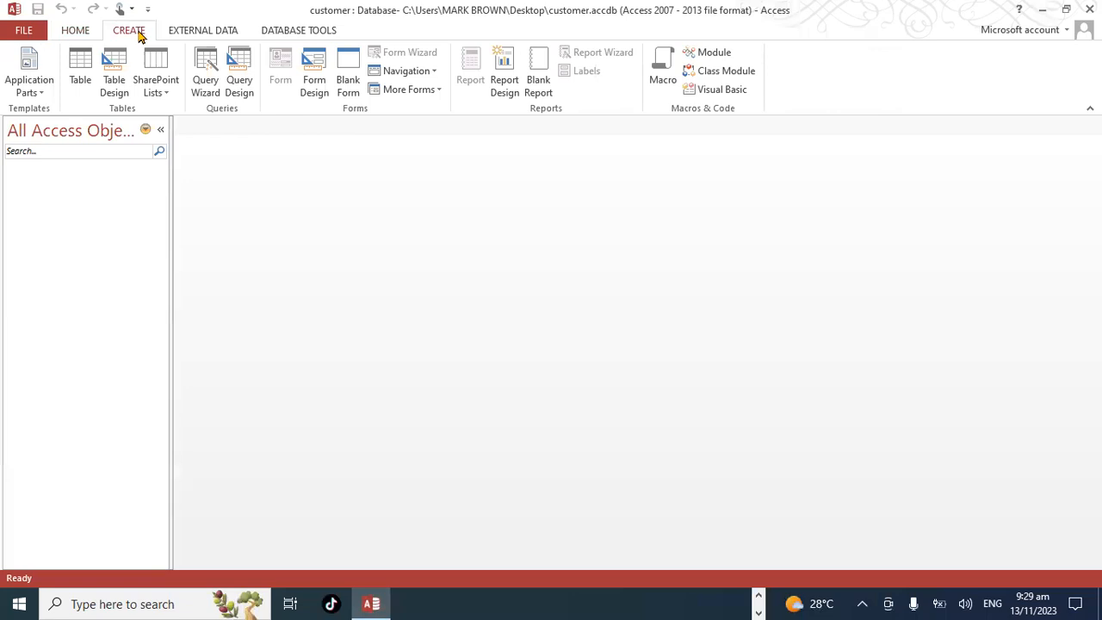
pyautogui.click(71, 67)
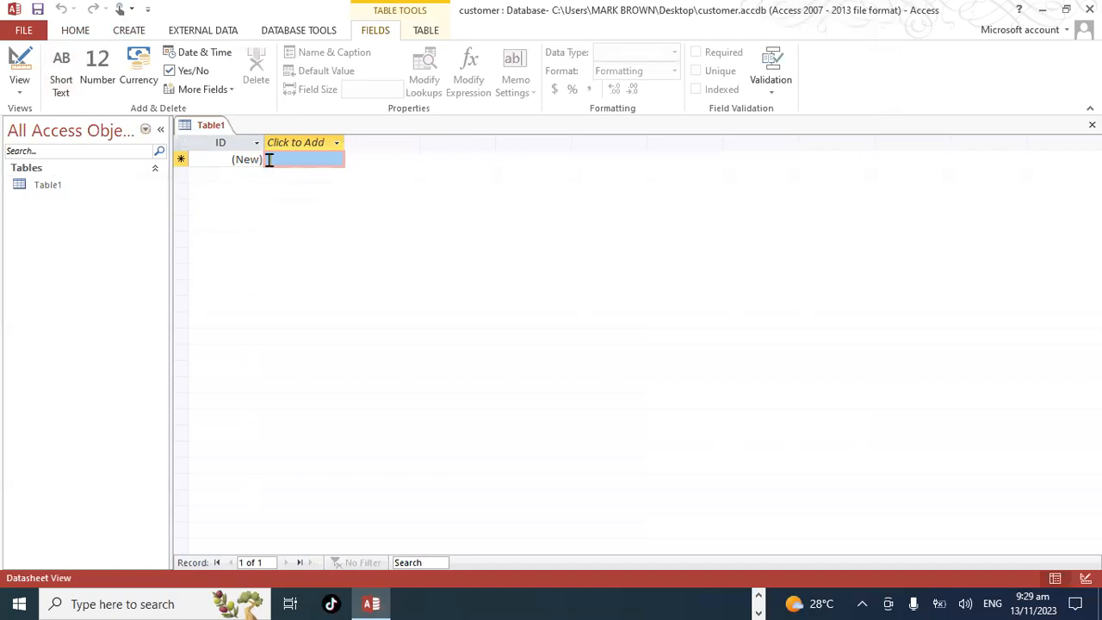
pyautogui.rightClick(203, 124)
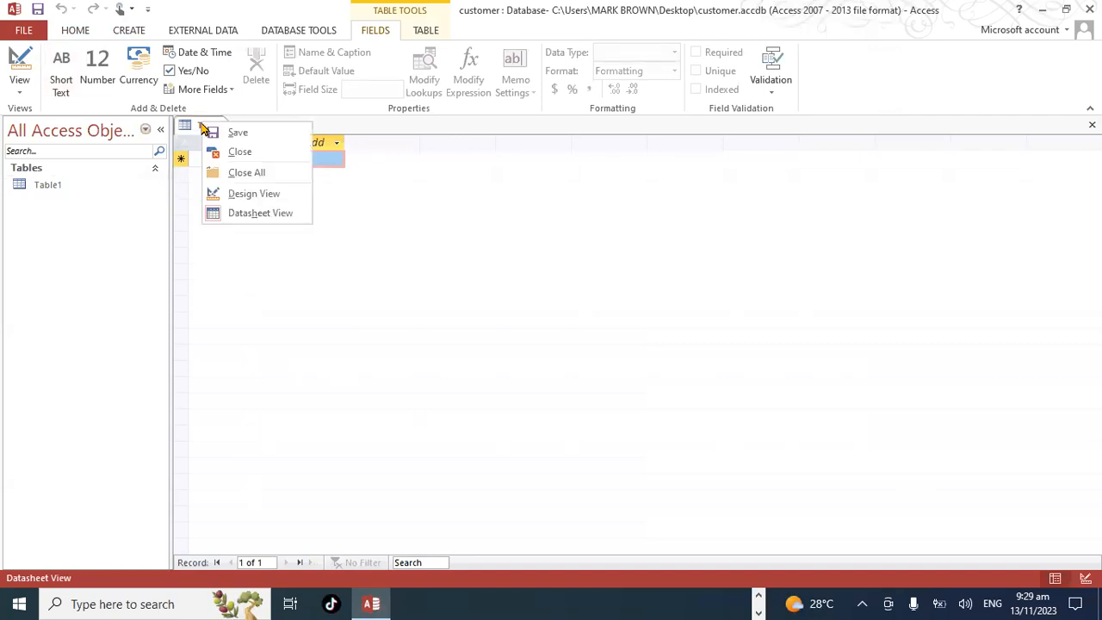
pyautogui.click(240, 152)
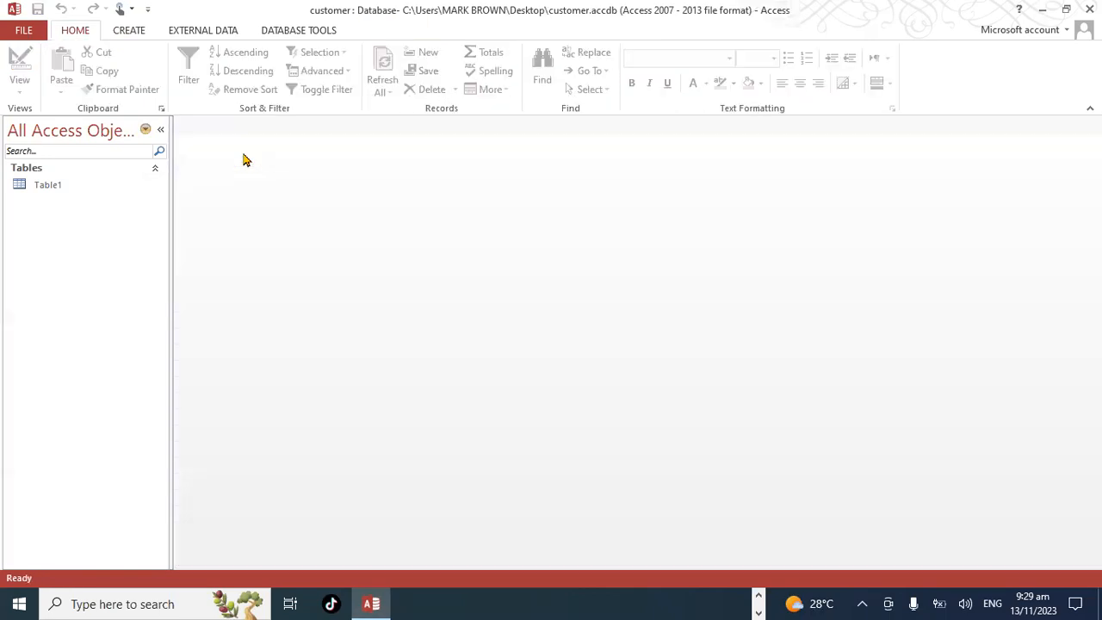
# - Create a table in Design view with a Short Text field named ID, and clear its field size
pyautogui.click(144, 34)
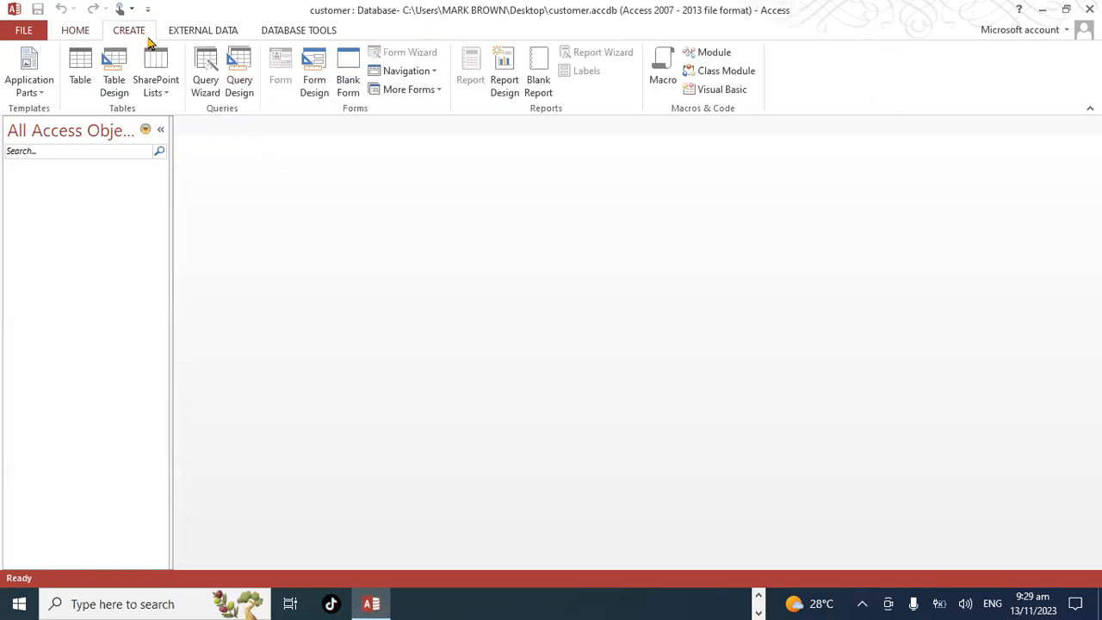
pyautogui.click(115, 80)
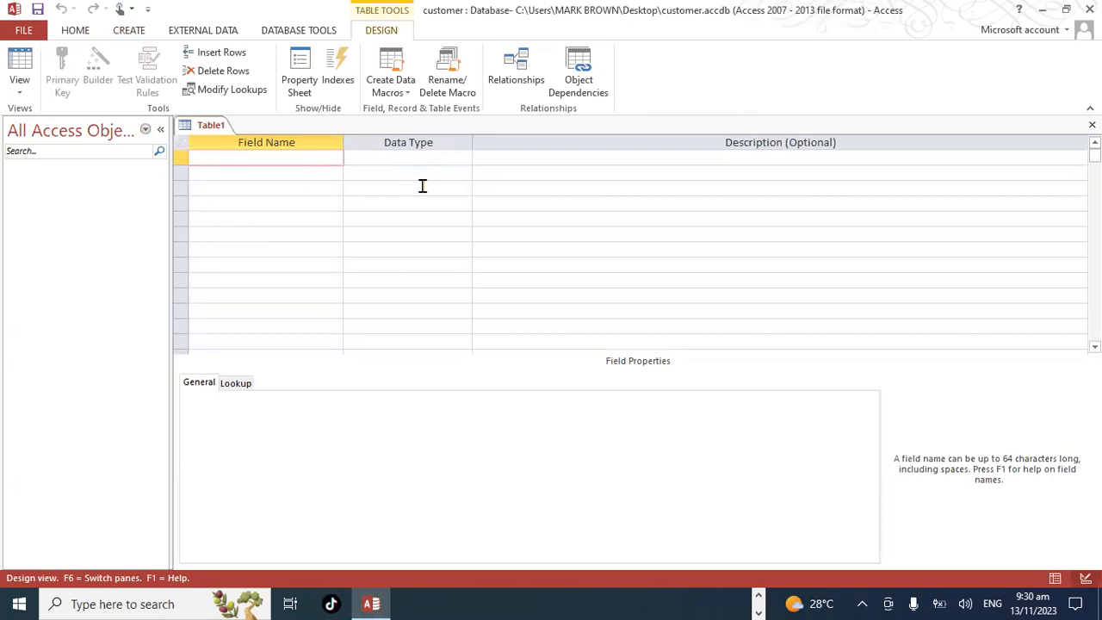
pyautogui.press('capslock')
pyautogui.click(406, 169)
pyautogui.click(407, 158)
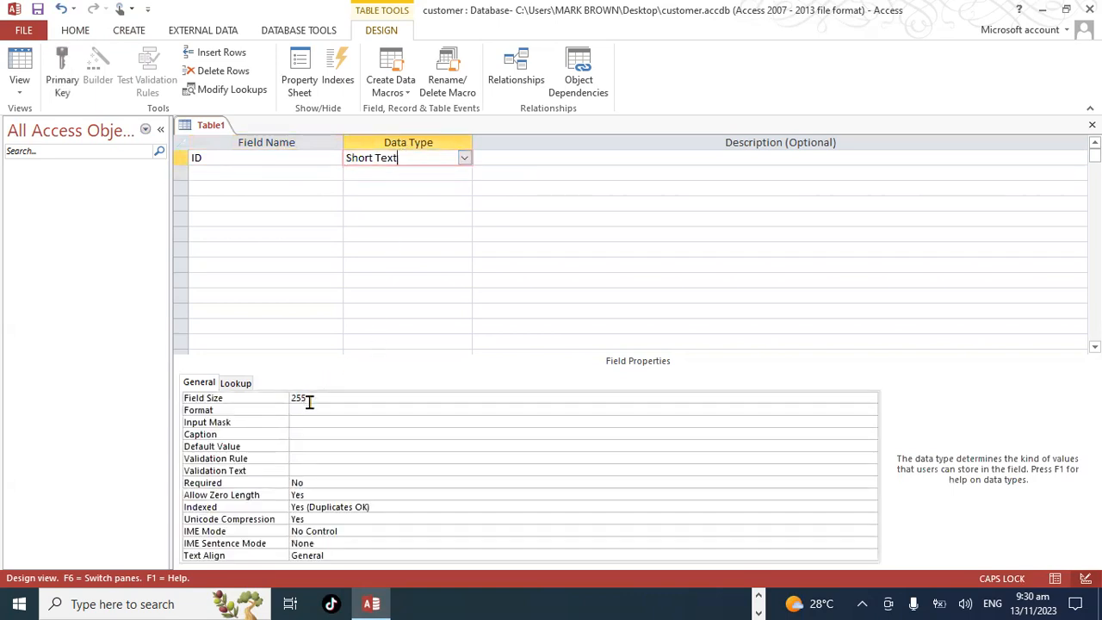
pyautogui.click(311, 398)
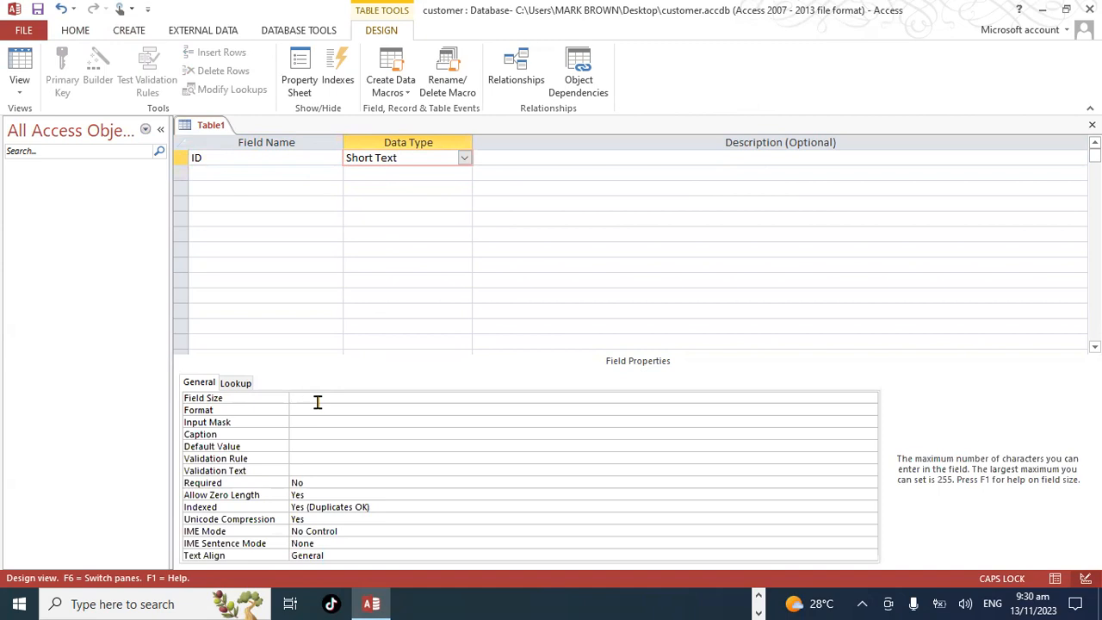
# - Add a Short Text field named FIRSTNAME below ID and set its field size to 25
pyautogui.click(221, 173)
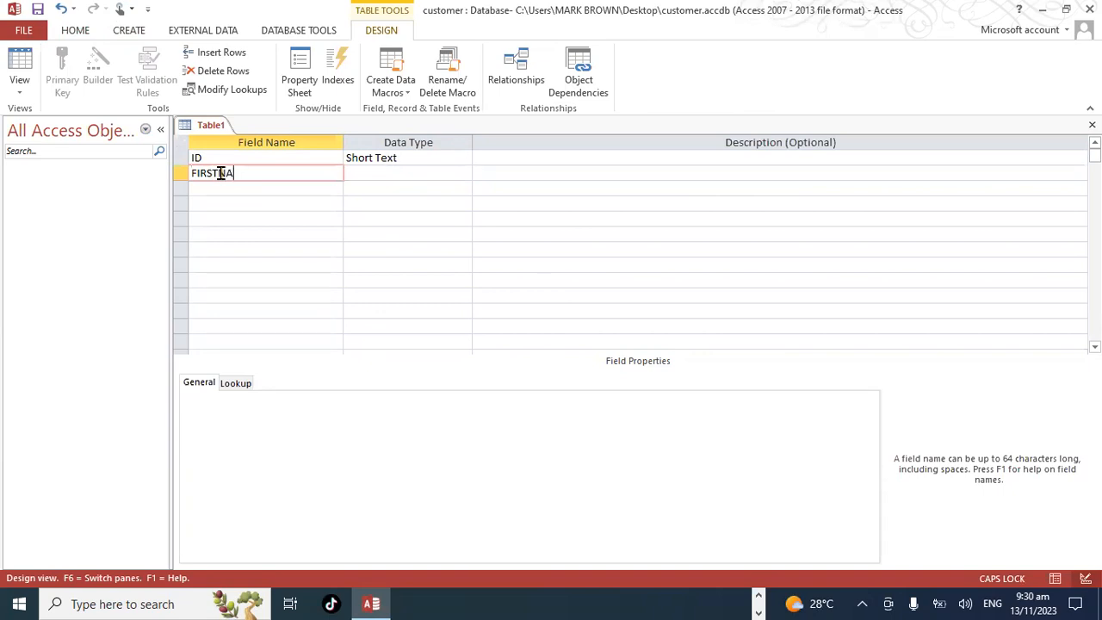
pyautogui.click(385, 179)
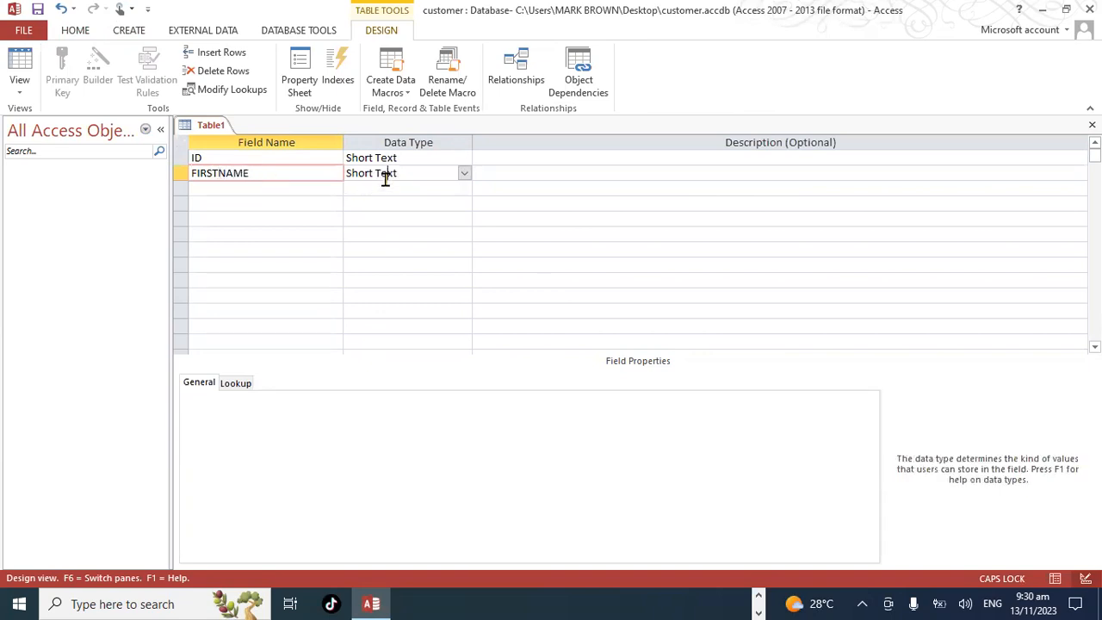
pyautogui.click(465, 174)
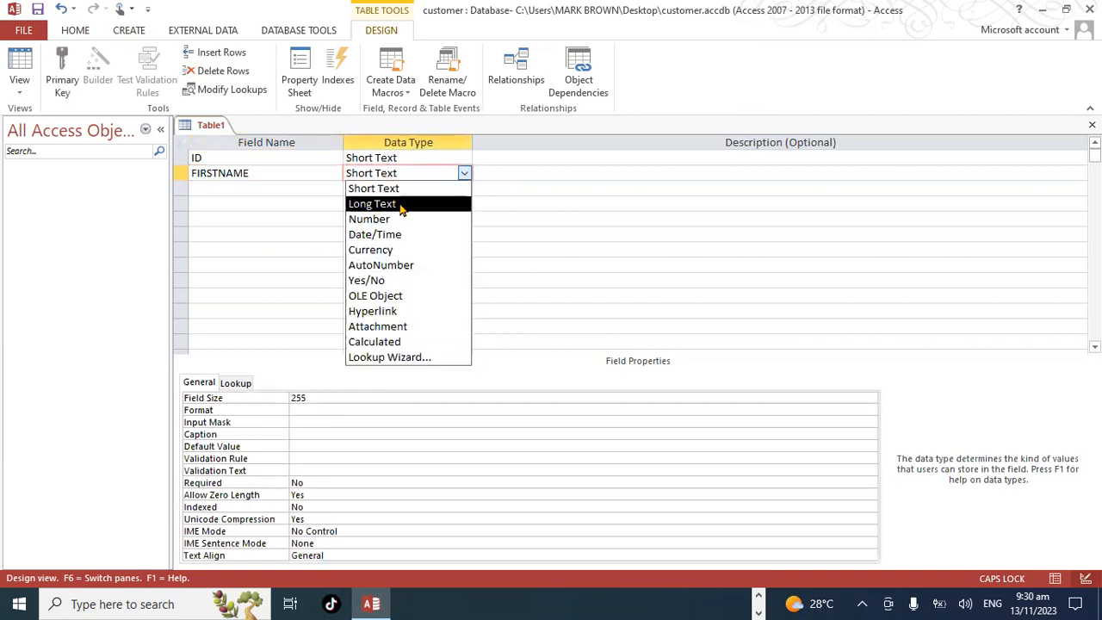
pyautogui.click(320, 398)
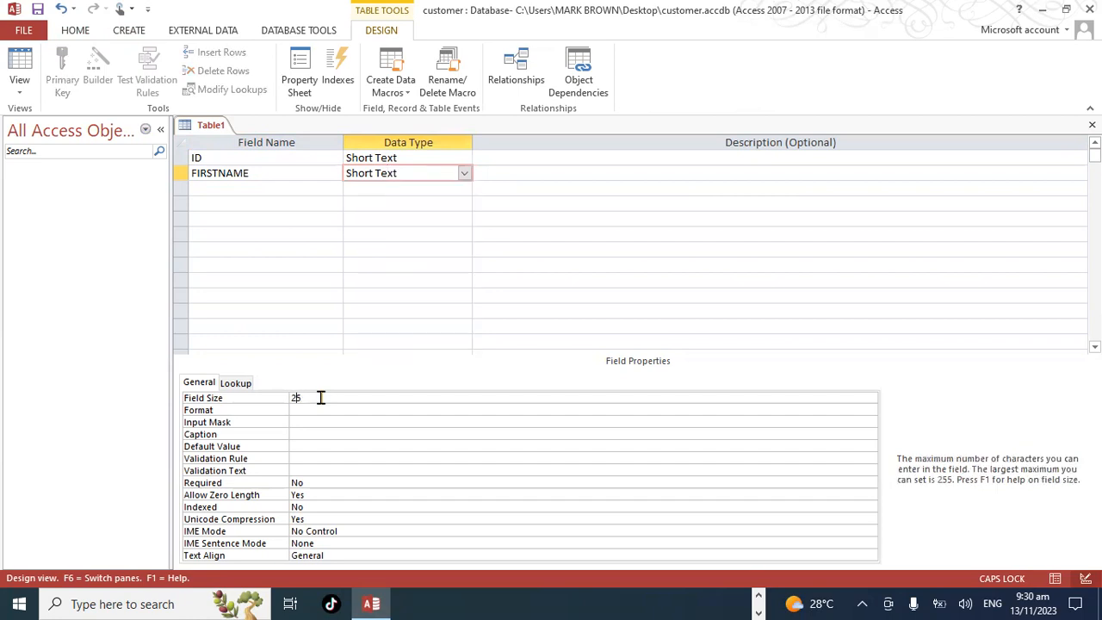
# - Add a Short Text field named LASTNAME below FIRSTNAME and reduce its field size
pyautogui.click(244, 191)
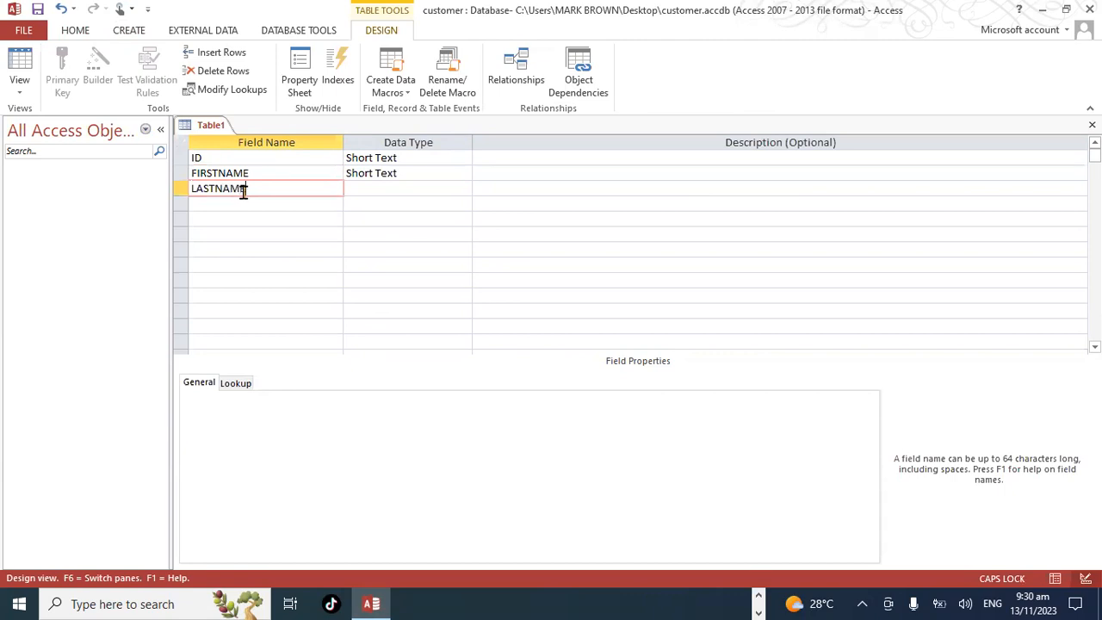
pyautogui.click(356, 188)
pyautogui.click(329, 409)
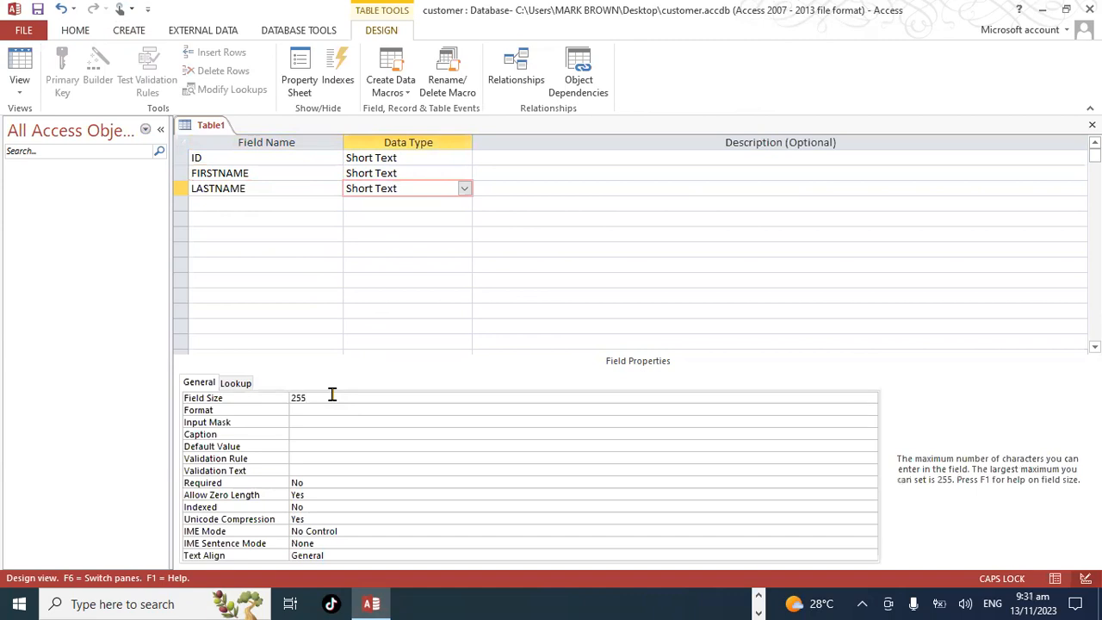
pyautogui.press('BackSpace')
pyautogui.press('BackSpace')
pyautogui.write('1')
# - Add a Short Text field named ADDRESS below LASTNAME and set its field size to 25
pyautogui.click(232, 203)
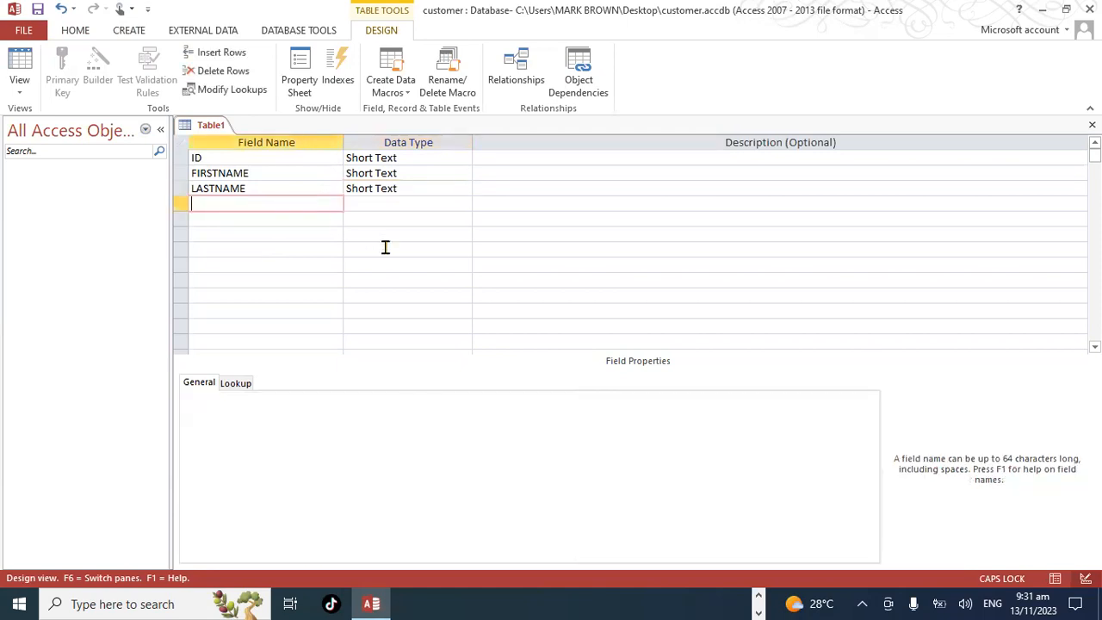
pyautogui.write('ADDRESS')
pyautogui.click(396, 204)
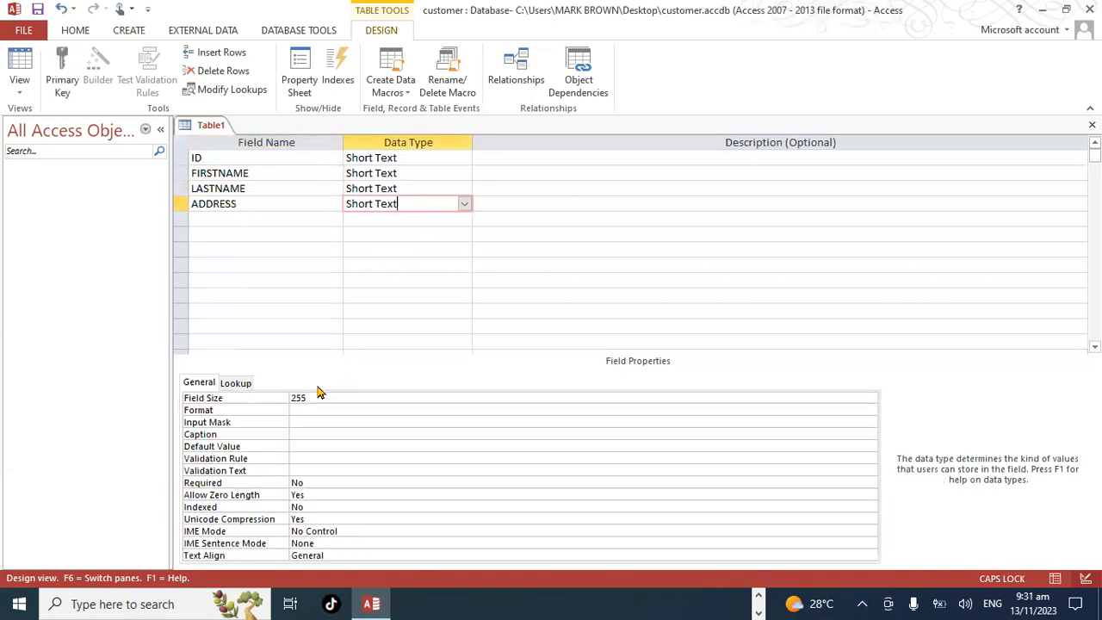
pyautogui.click(311, 397)
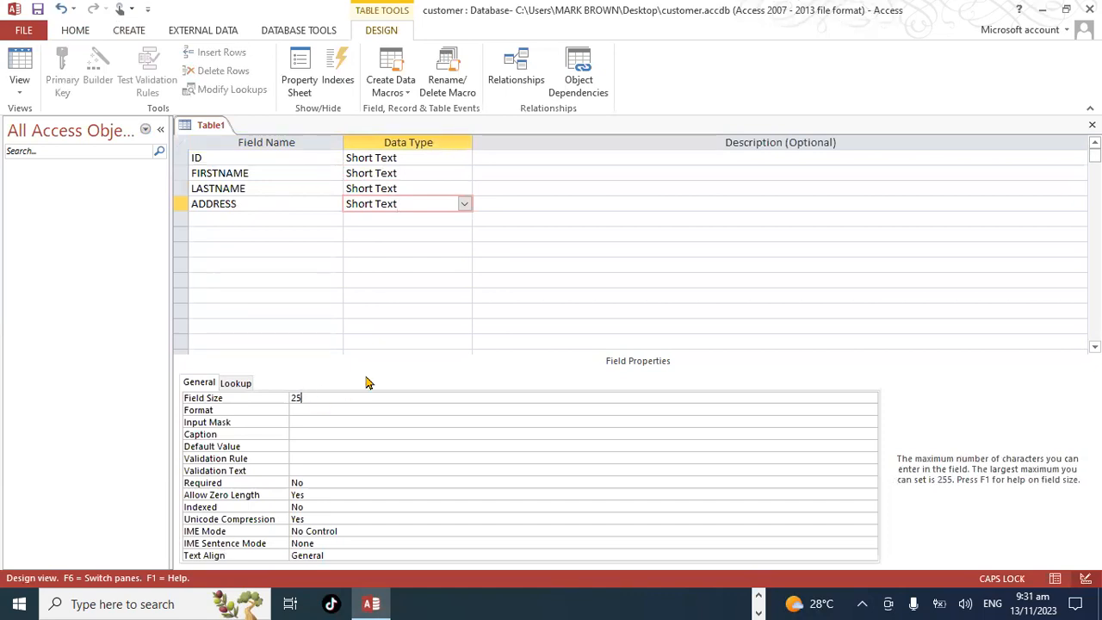
# - Add a field named PHONE below ADDRESS and keep Short Text as its data type
pyautogui.click(256, 218)
pyautogui.write('PHO')
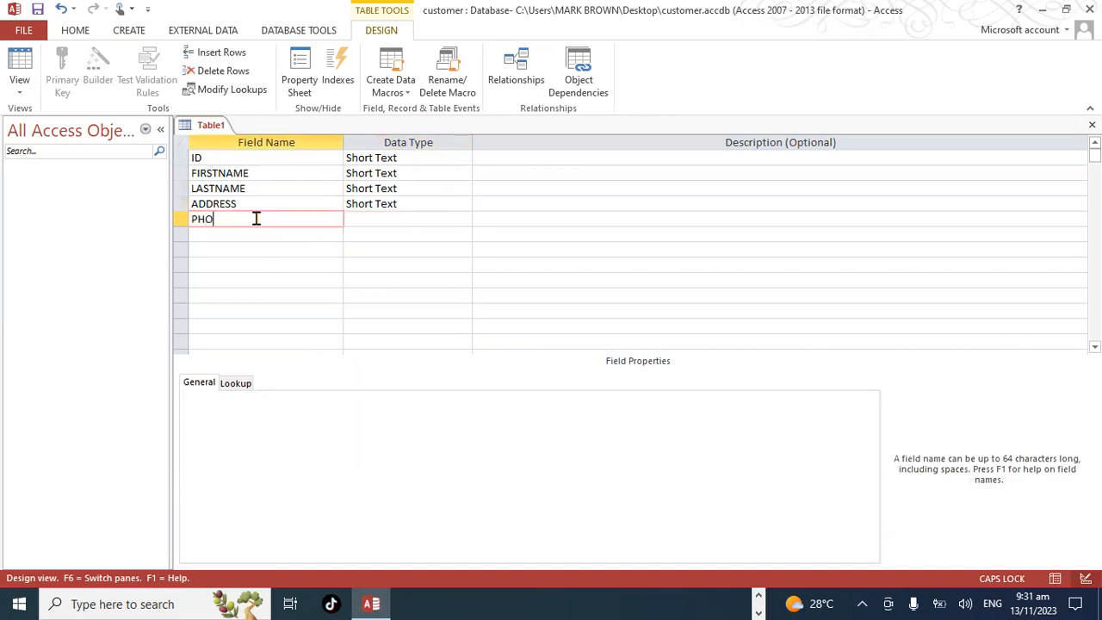
pyautogui.write('NE')
pyautogui.click(359, 219)
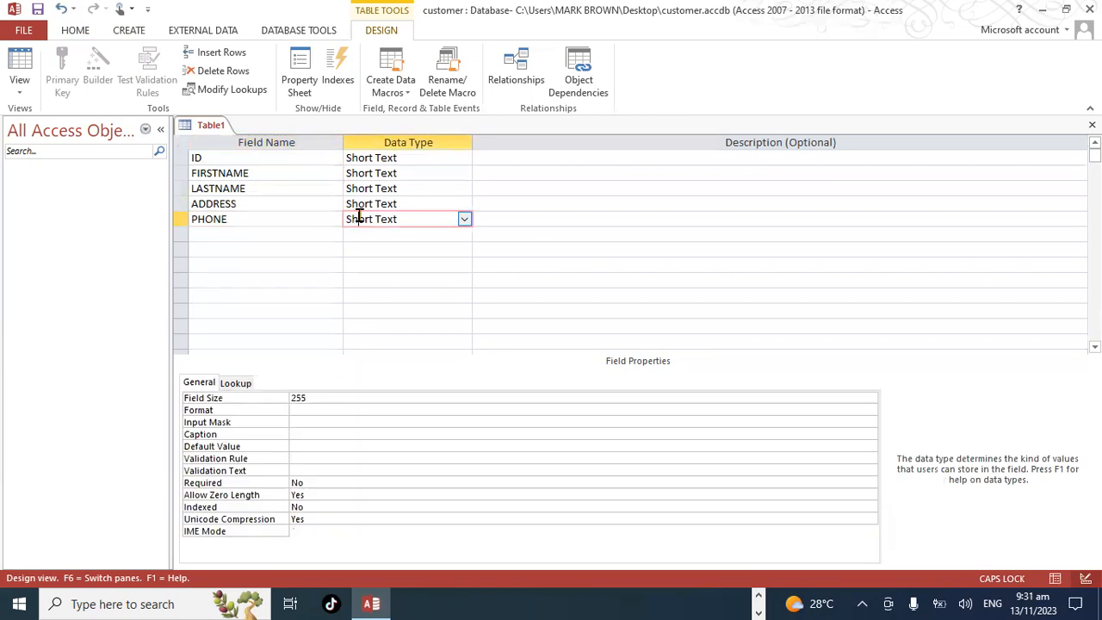
pyautogui.click(464, 220)
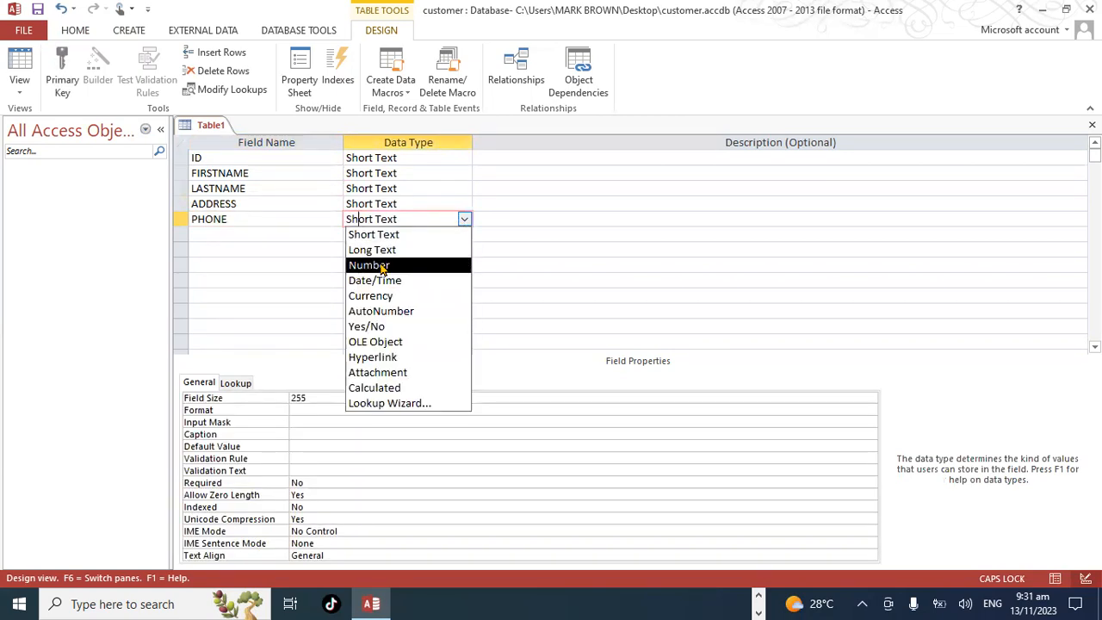
pyautogui.click(507, 202)
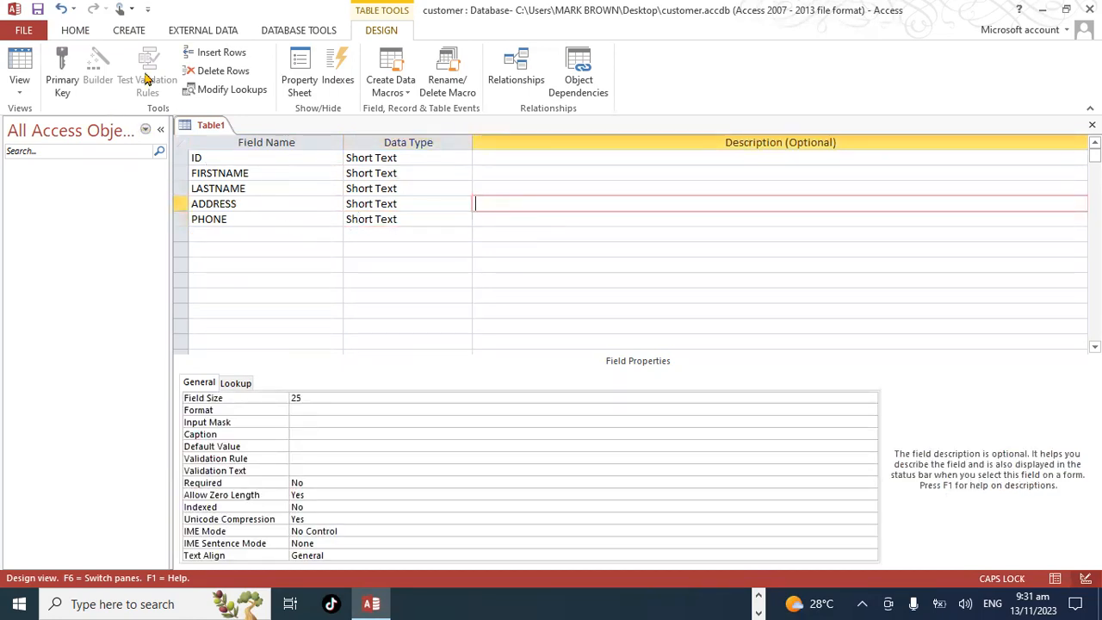
# - Save the table as STUDENT, accept the automatic creation of a primary key, and close the table design
pyautogui.click(36, 12)
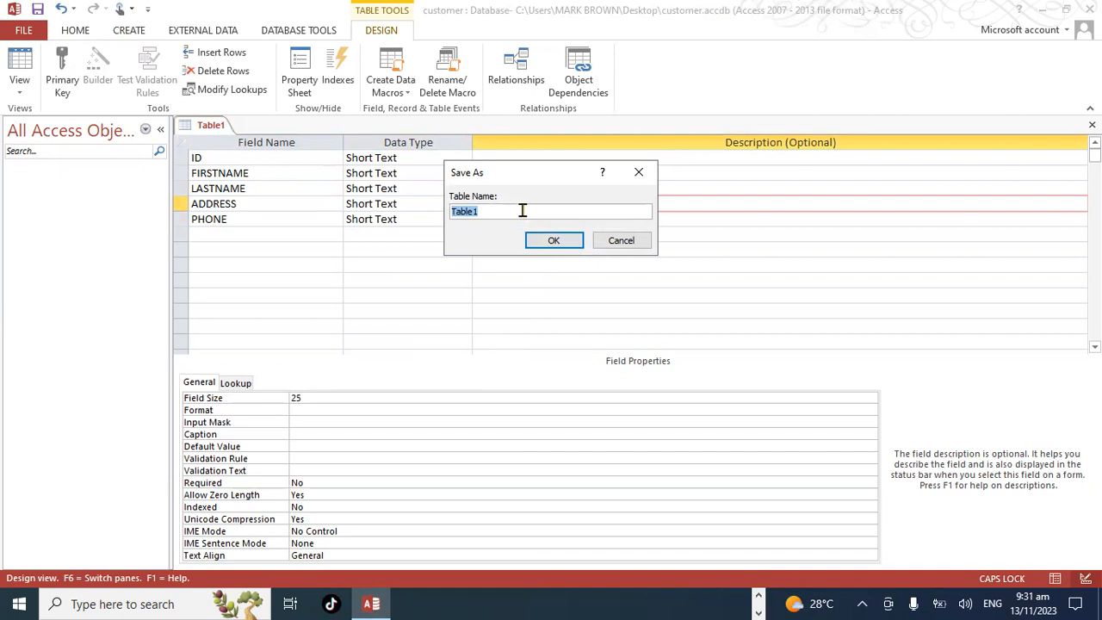
pyautogui.write('STUDENT')
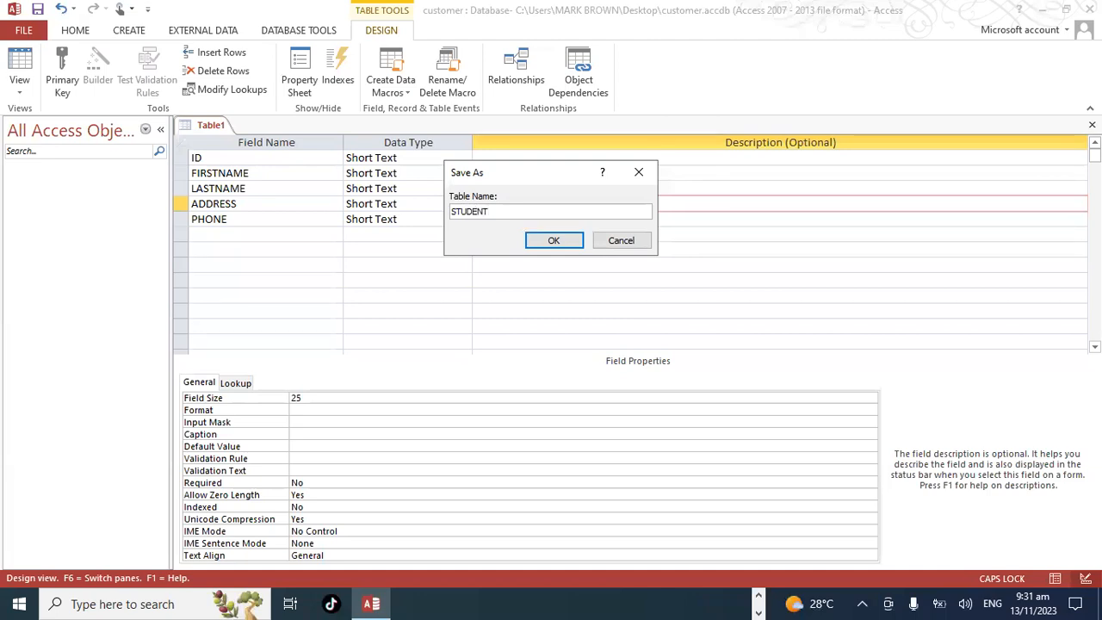
pyautogui.click(556, 240)
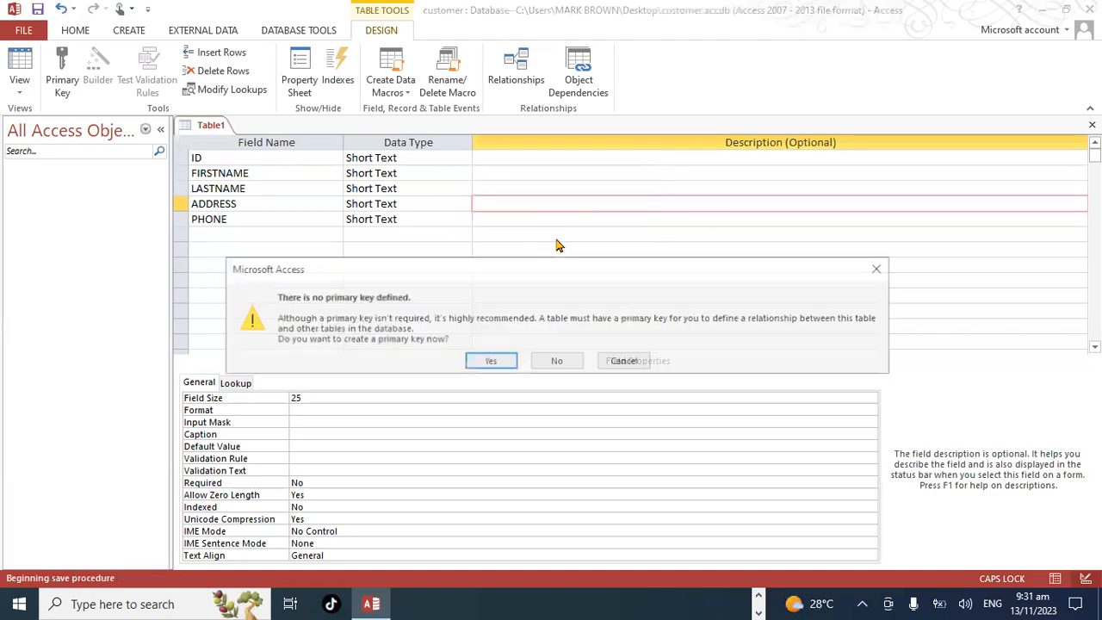
pyautogui.click(489, 365)
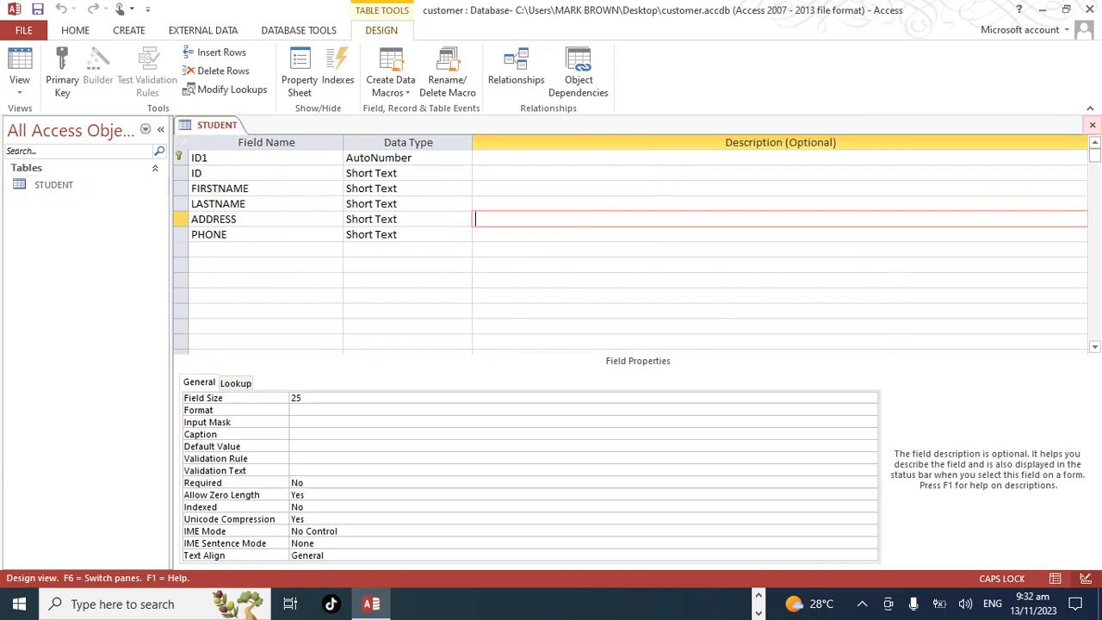
pyautogui.click(1092, 125)
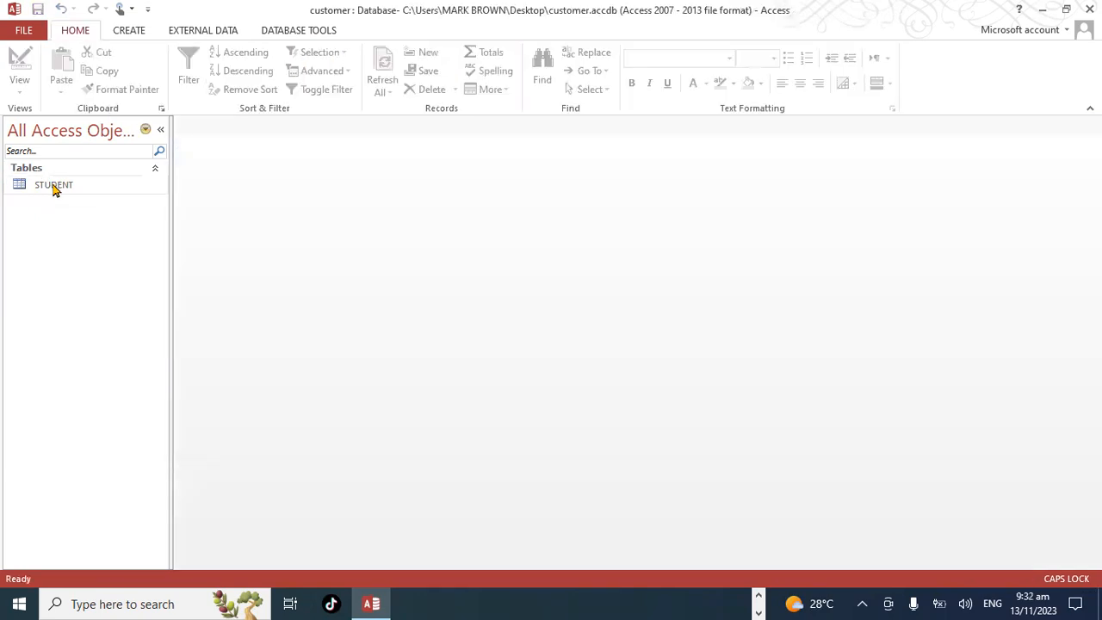
# - Open the STUDENT table in Datasheet view to examine its columns, and close it again
pyautogui.click(53, 186)
pyautogui.doubleClick(53, 187)
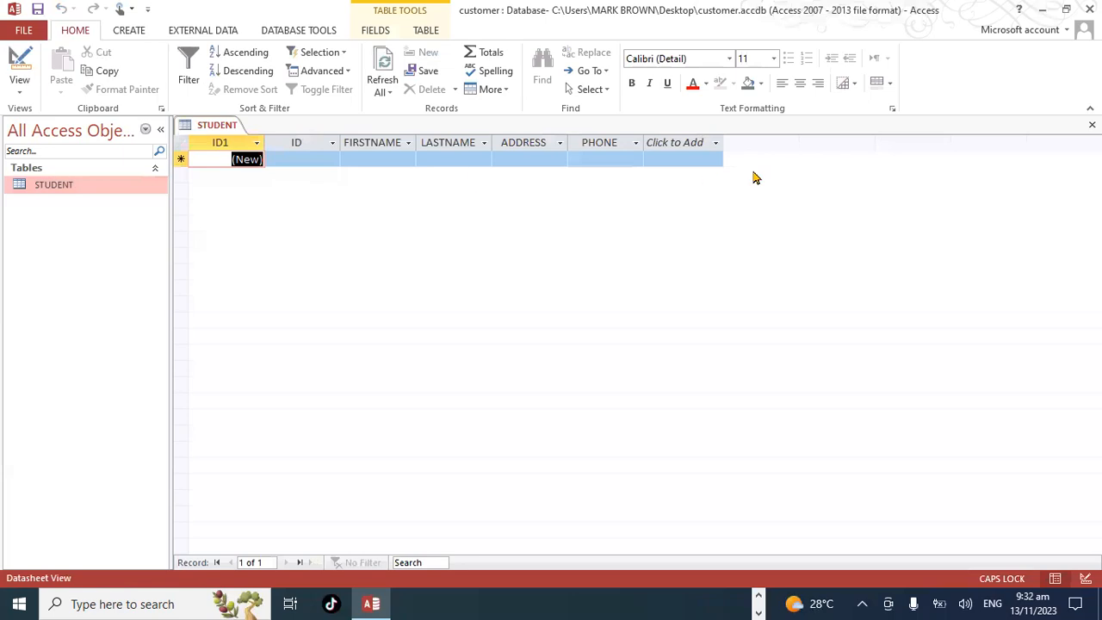
pyautogui.rightClick(216, 157)
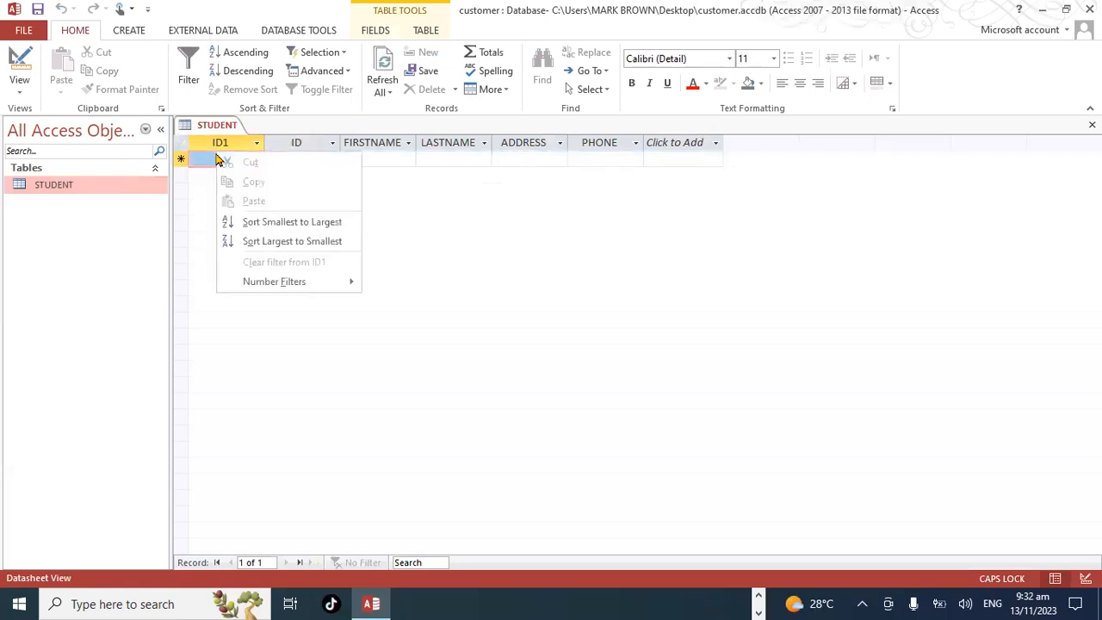
pyautogui.click(468, 196)
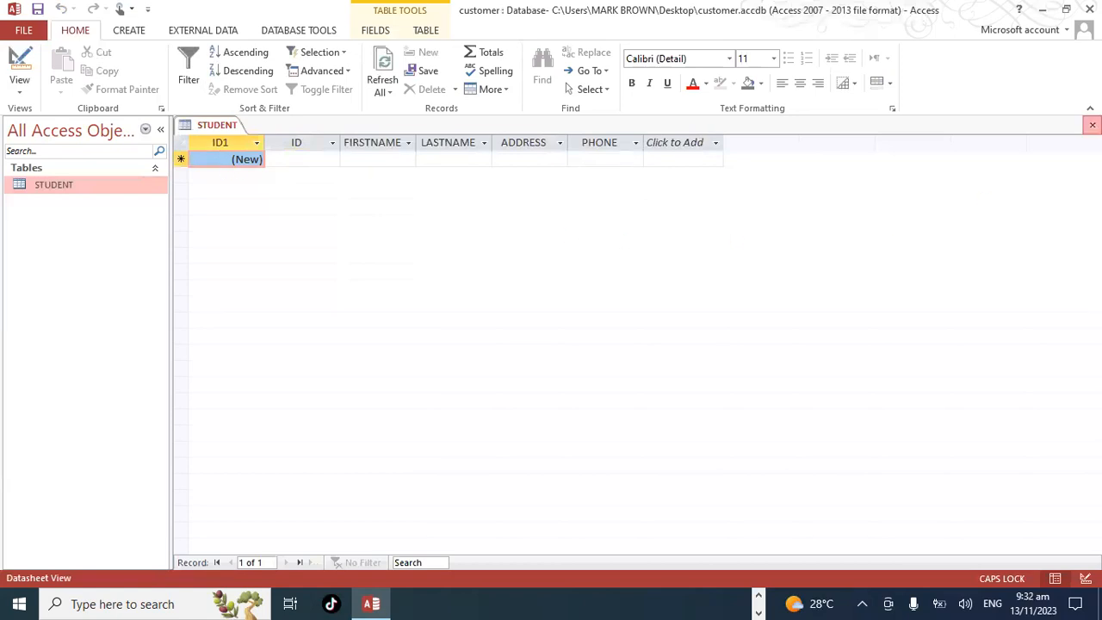
pyautogui.click(1092, 124)
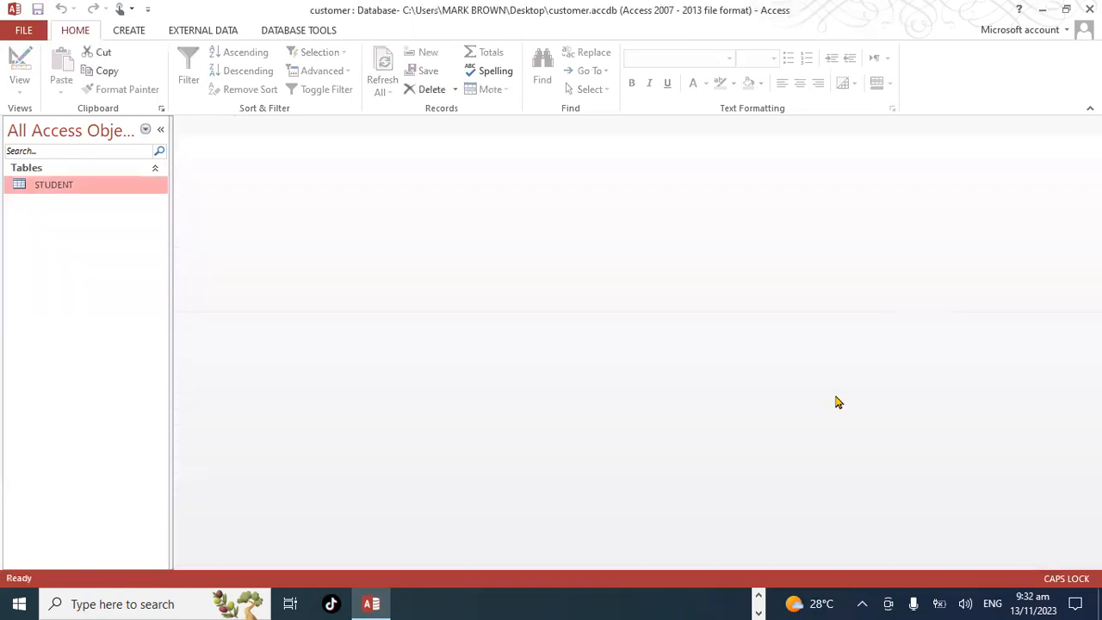
# - Switch to the PowerPoint slide to review the list of database topics, and return to the customer database in Access
pyautogui.click(761, 598)
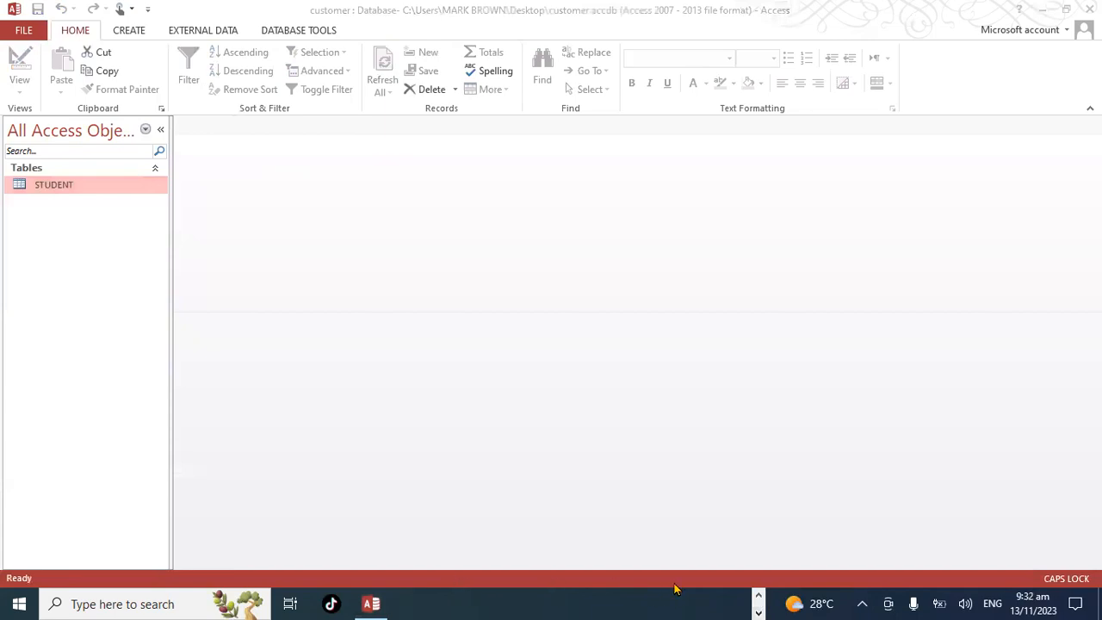
pyautogui.click(760, 594)
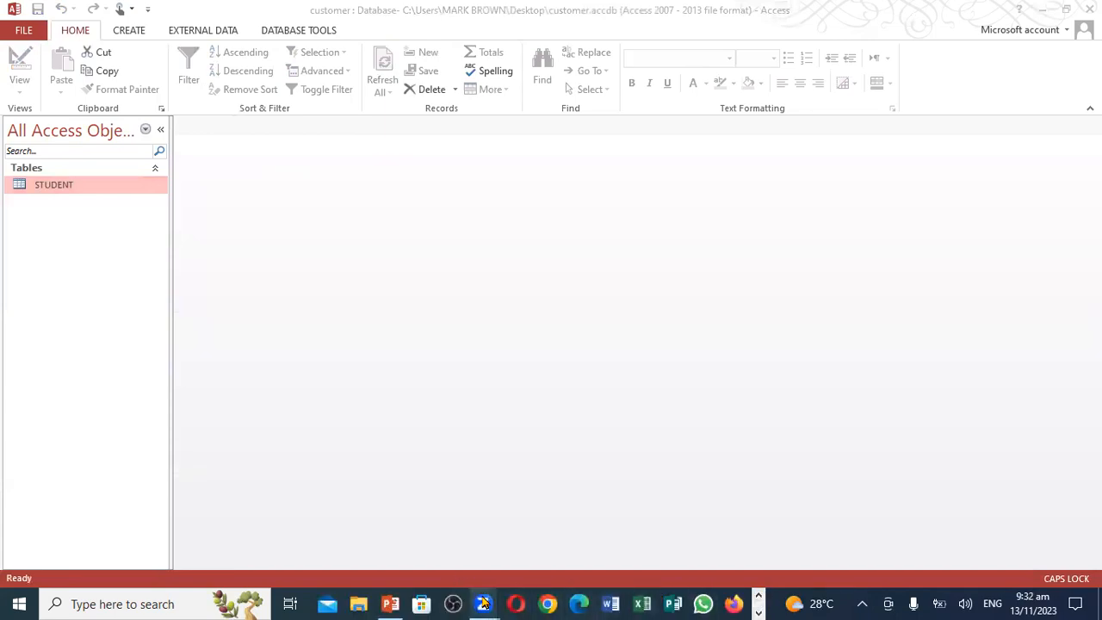
pyautogui.click(390, 604)
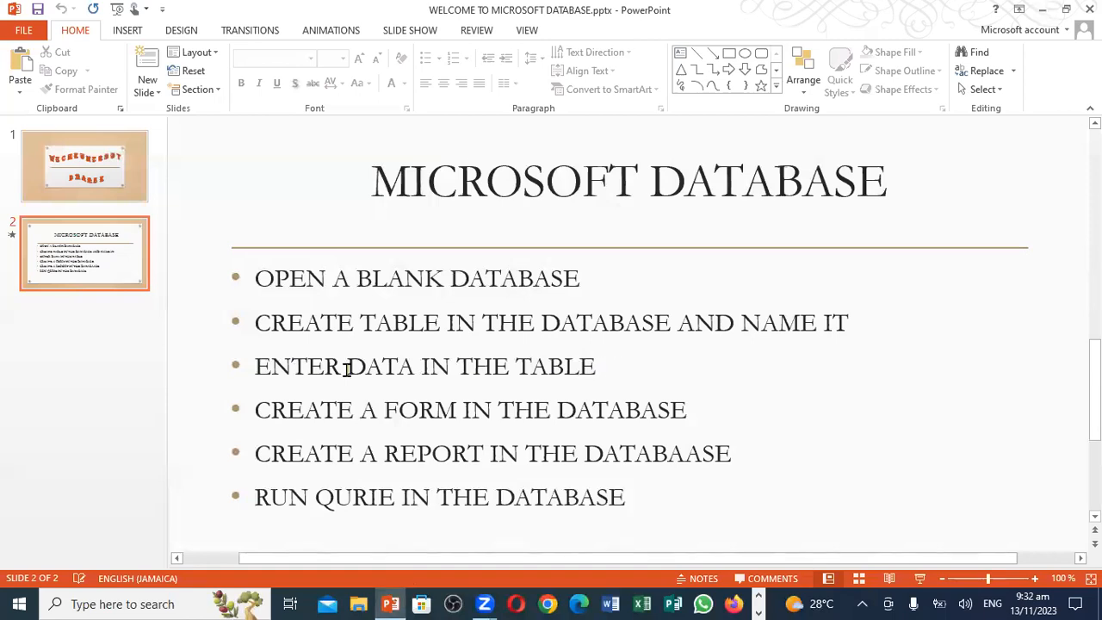
pyautogui.click(759, 599)
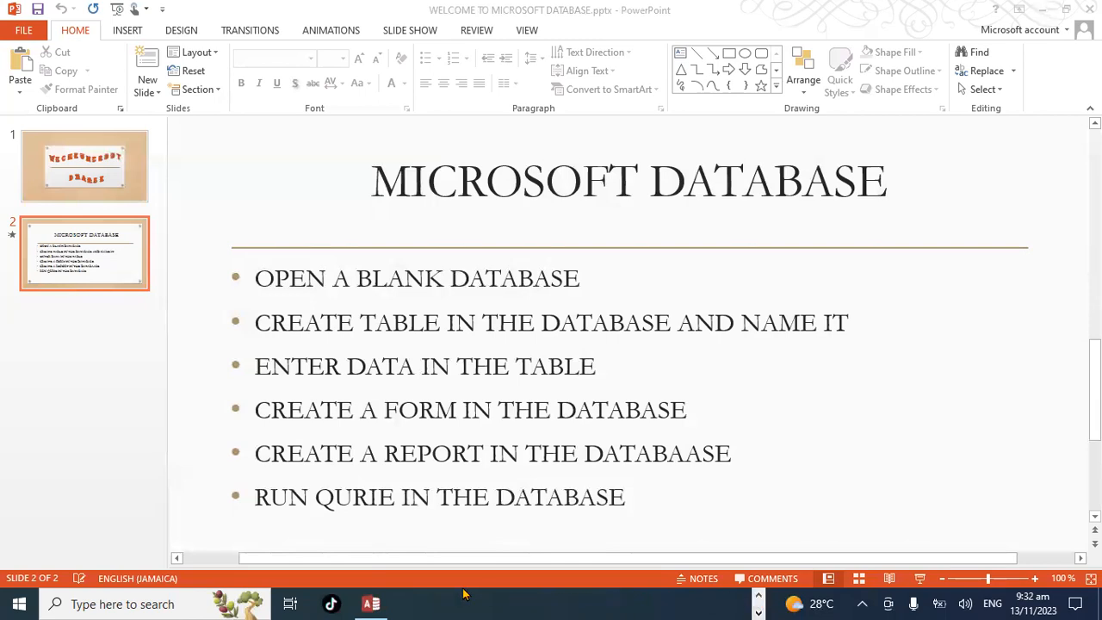
pyautogui.click(381, 603)
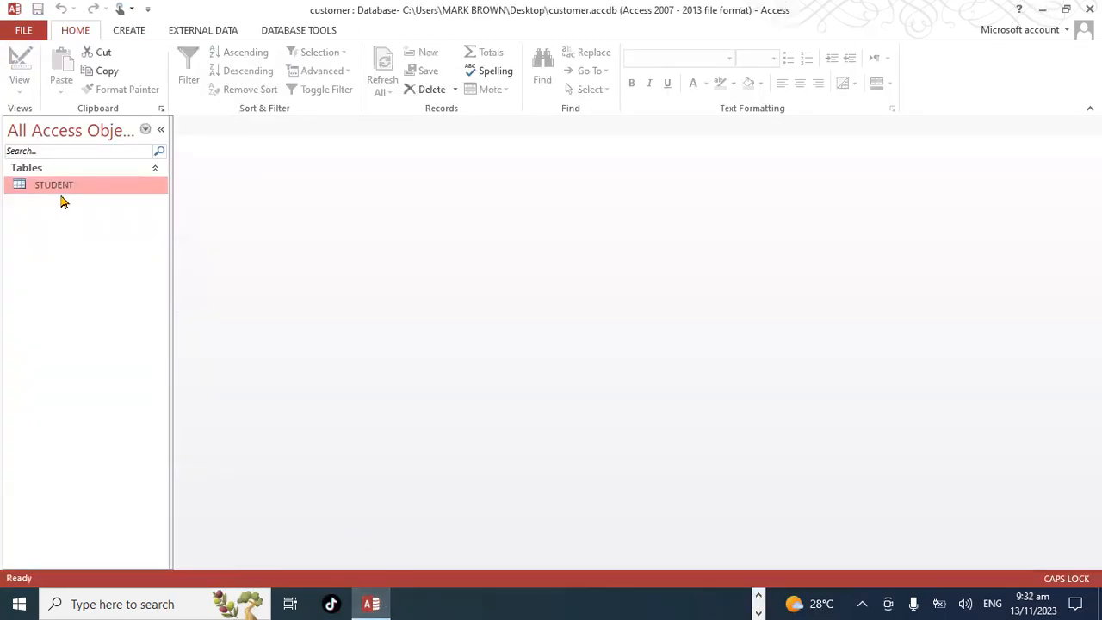
# - Open the STUDENT table and start its first record with ID 1 and the student's first and last name
pyautogui.doubleClick(62, 187)
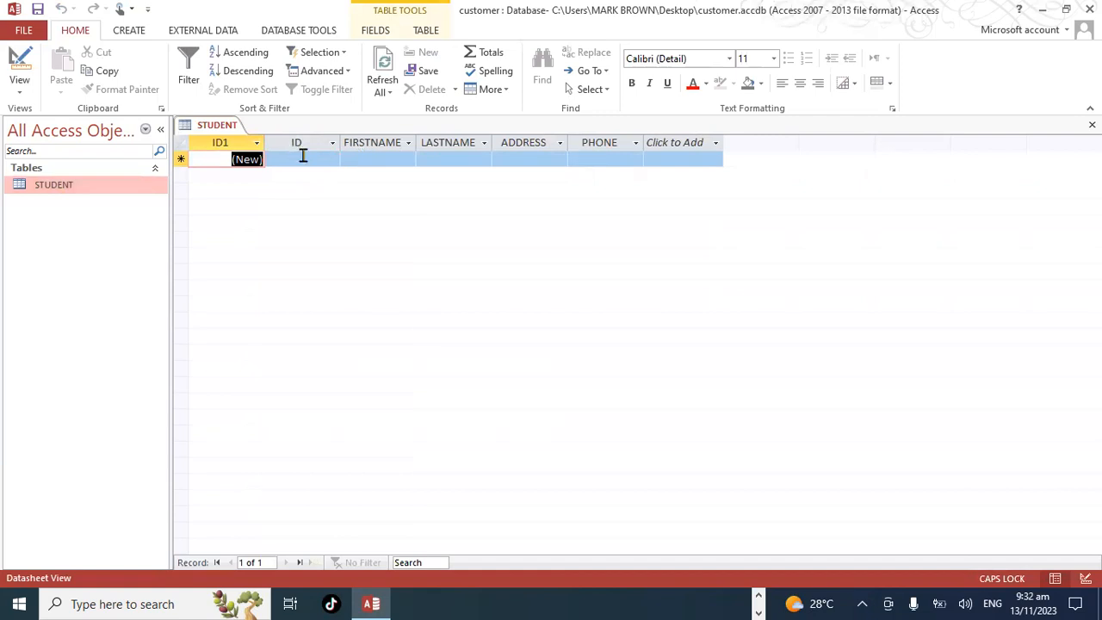
pyautogui.click(301, 158)
pyautogui.write('1')
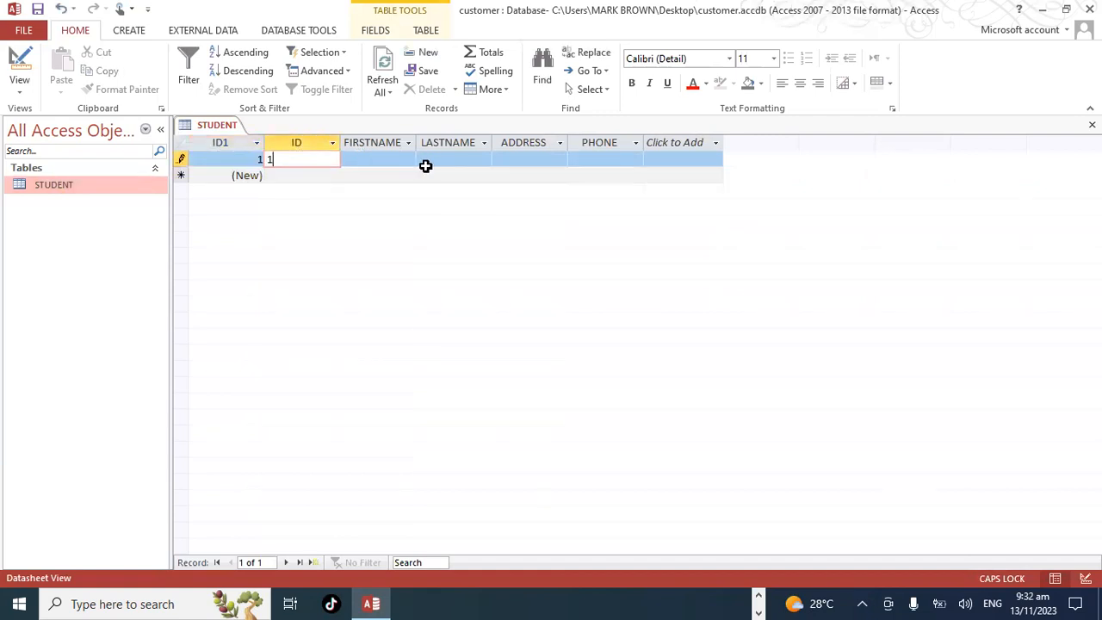
pyautogui.click(416, 157)
pyautogui.click(398, 158)
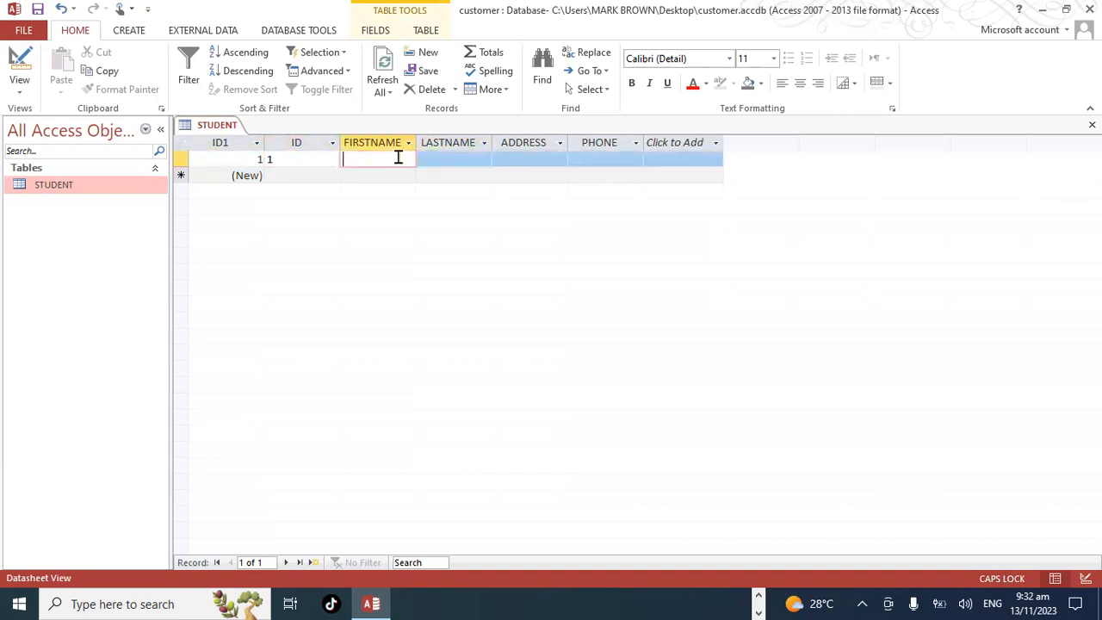
pyautogui.write('MARK')
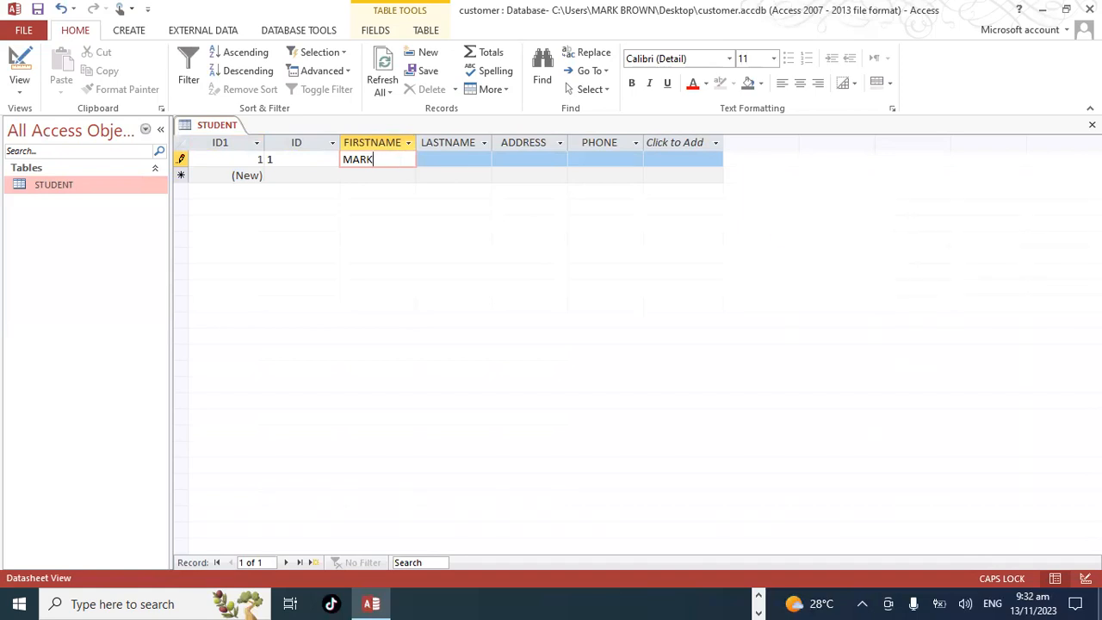
pyautogui.press('Tab')
pyautogui.write('B')
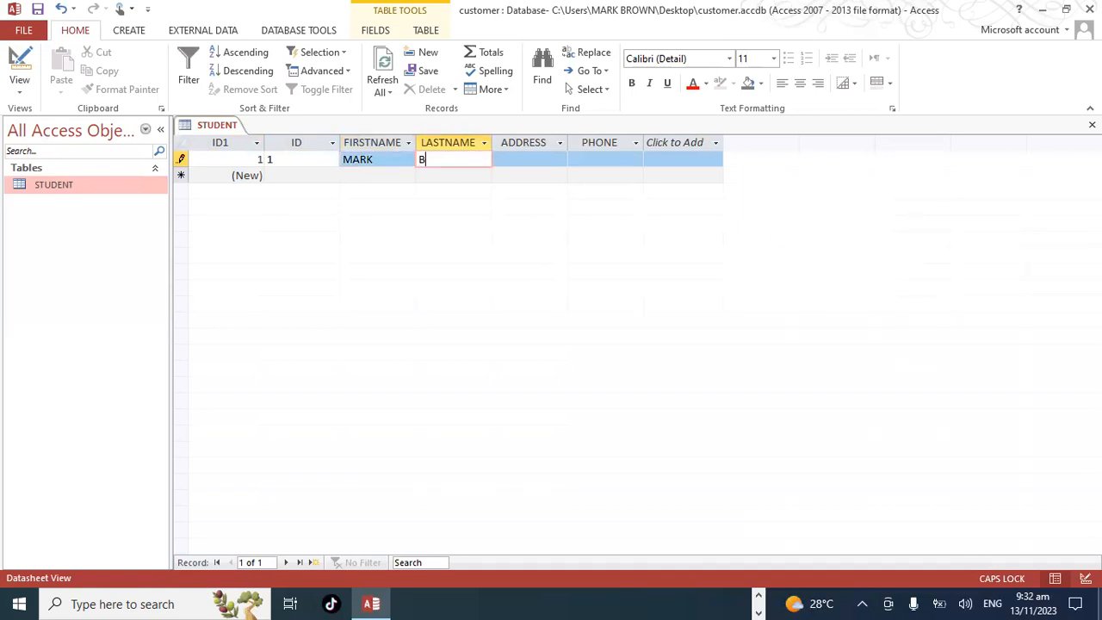
pyautogui.write('ROWN')
pyautogui.press('Tab')
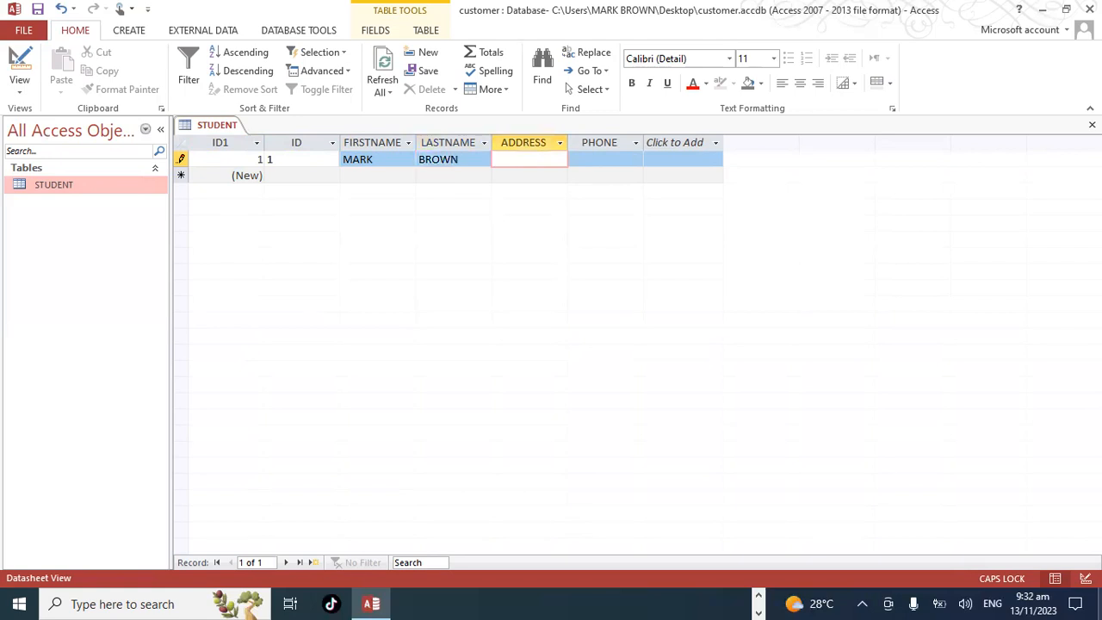
# - Complete the first record with the student's address and phone number, and move down to the new record row
pyautogui.write('12 PINE RD')
pyautogui.press('Tab')
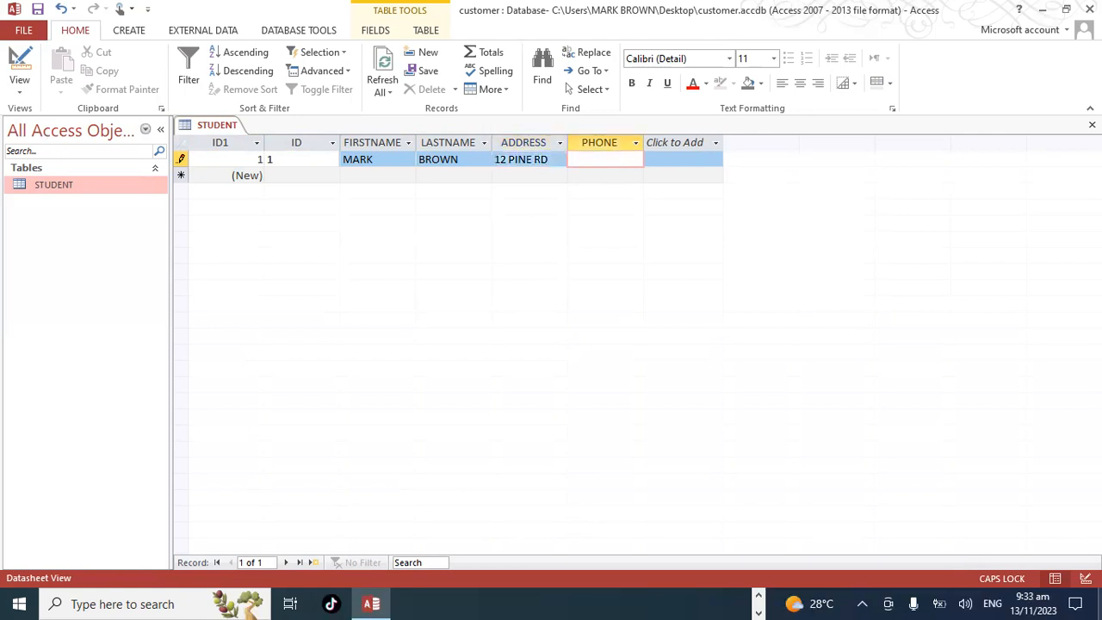
pyautogui.write('2345678')
pyautogui.press('Down')
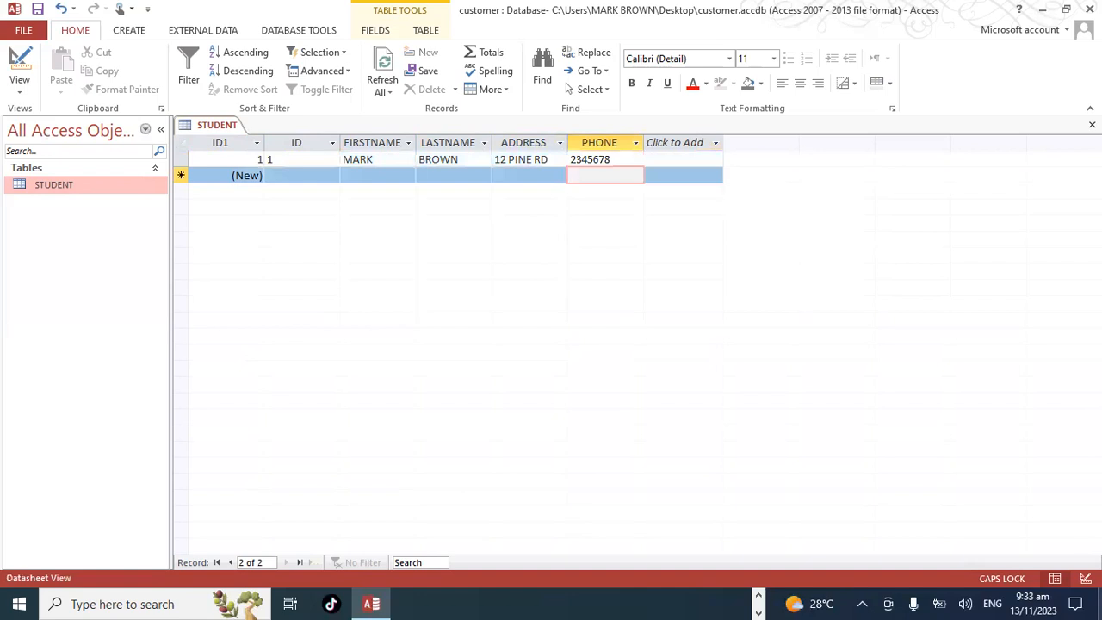
# - Start the second STUDENT record by entering the student's phone number and address
pyautogui.write('987654')
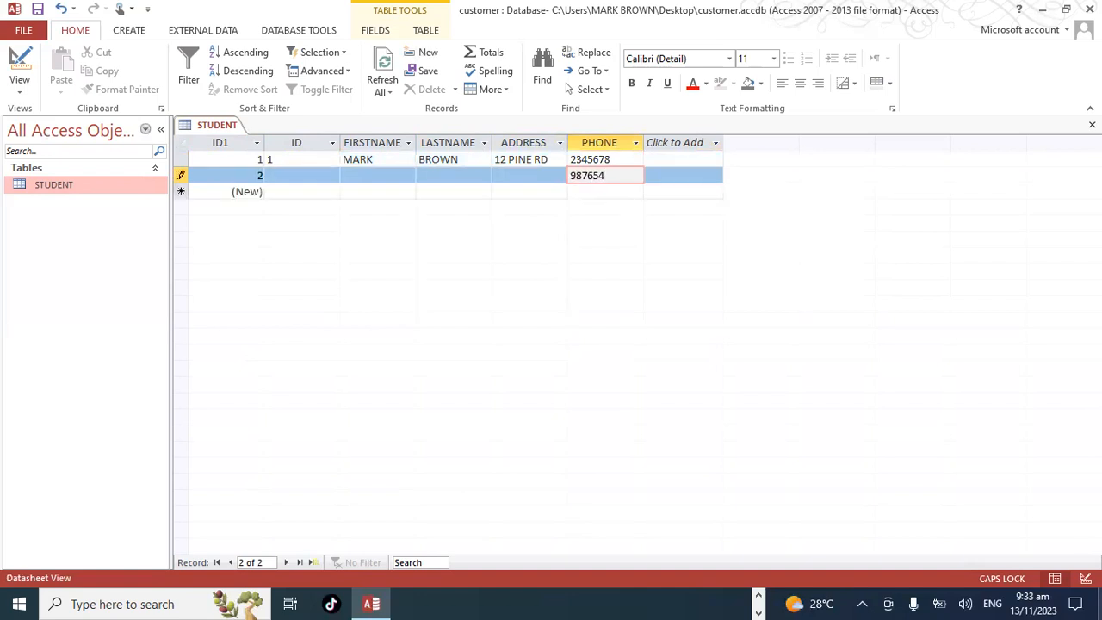
pyautogui.write('4')
pyautogui.press('Left')
pyautogui.press('Left')
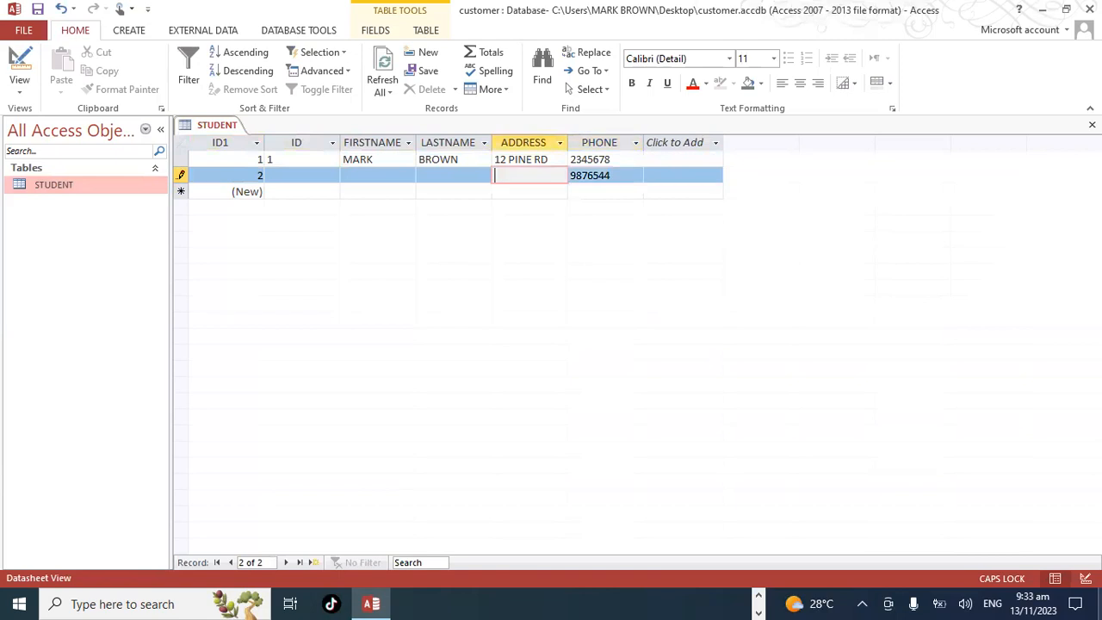
pyautogui.write('33 HIGHT RD')
# - Complete the second record with the student's last name and first name
pyautogui.press('Left')
pyautogui.press('Left')
pyautogui.press('Left')
pyautogui.press('Left')
pyautogui.press('Left')
pyautogui.press('Left')
pyautogui.press('Left')
pyautogui.write('SM')
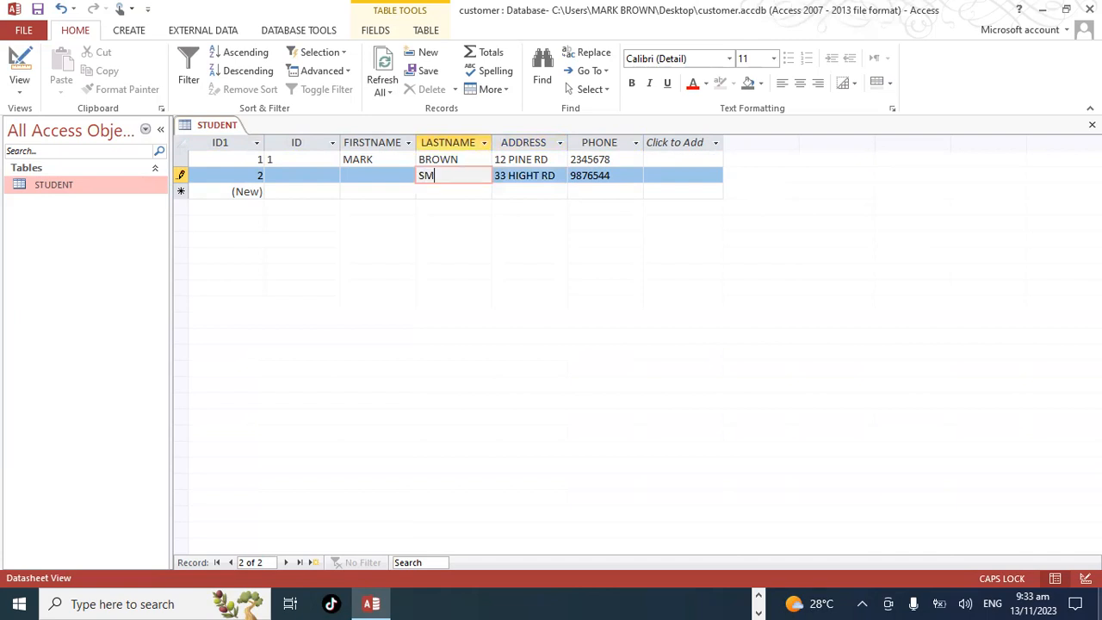
pyautogui.write('ITH')
pyautogui.click(343, 175)
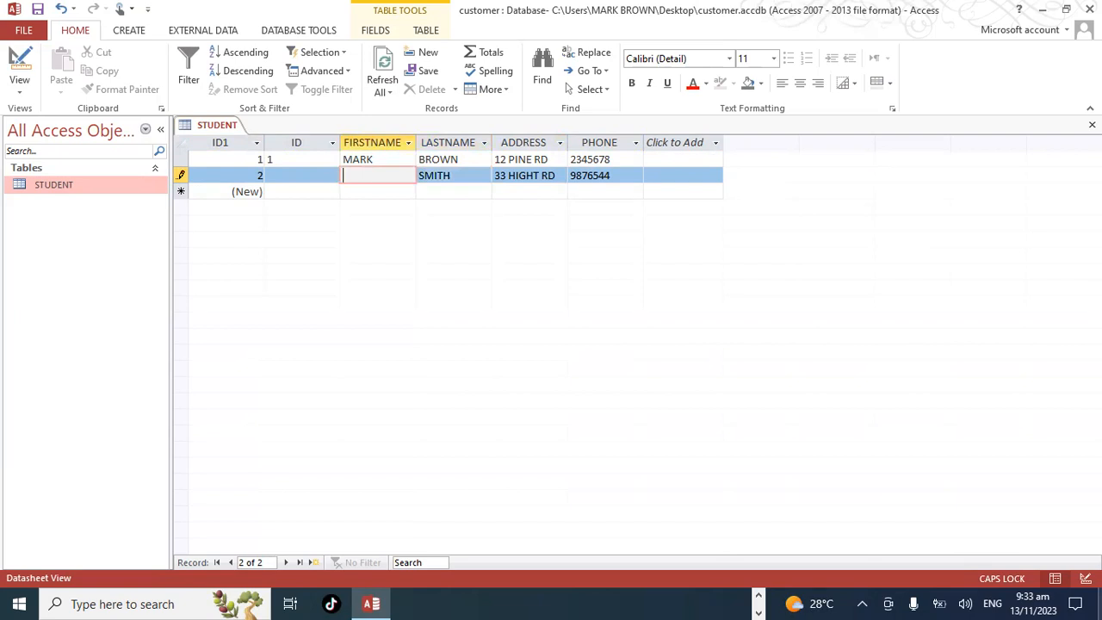
pyautogui.write('JOHN')
# - Start a third record with the student's first name and last name
pyautogui.click(369, 191)
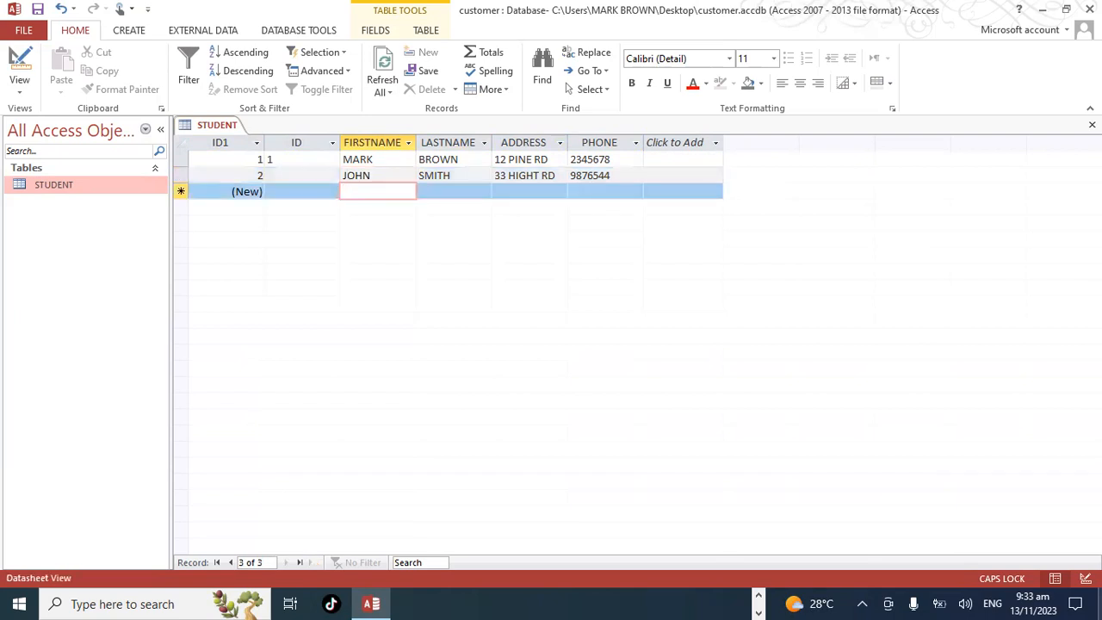
pyautogui.write('SOPHIA')
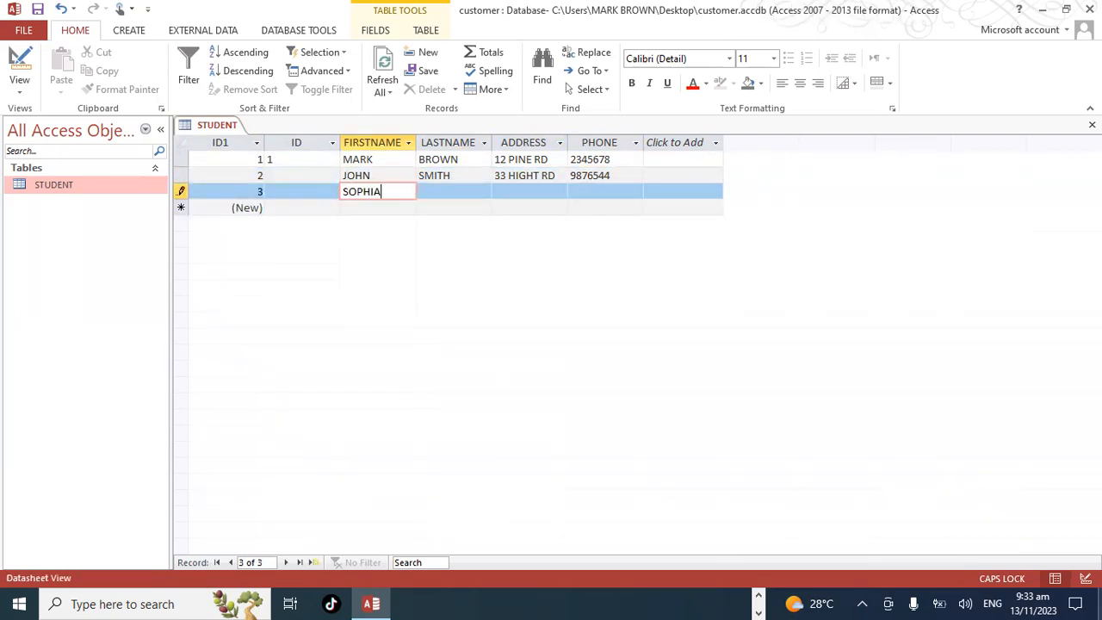
pyautogui.press('Tab')
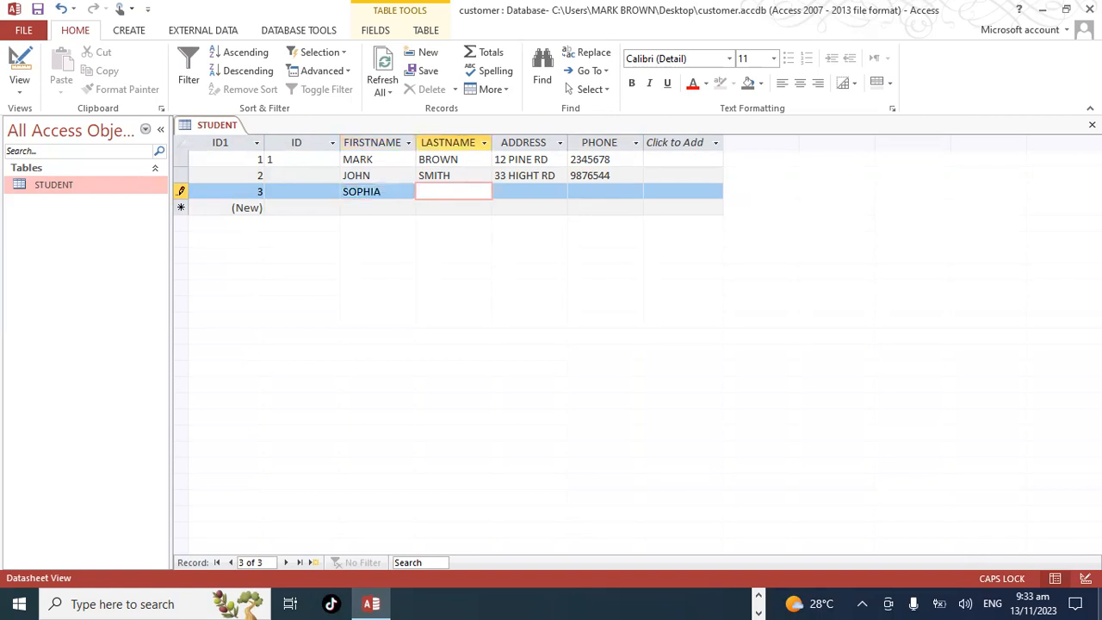
pyautogui.write('BURKE')
pyautogui.press('Tab')
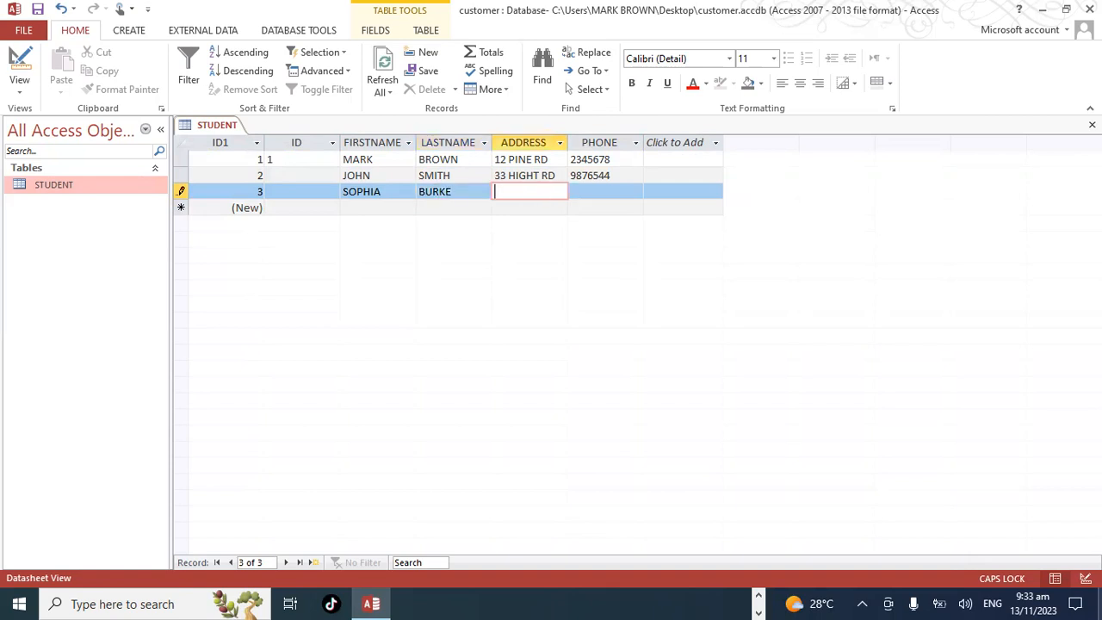
# - Complete the third record with the student's address and phone number, and save and close the STUDENT table
pyautogui.write('5')
pyautogui.write(' H')
pyautogui.write('I')
pyautogui.write('W')
pyautogui.press('BackSpace')
pyautogui.press('BackSpace')
pyautogui.write('M RD')
pyautogui.press('Tab')
pyautogui.write('345678')
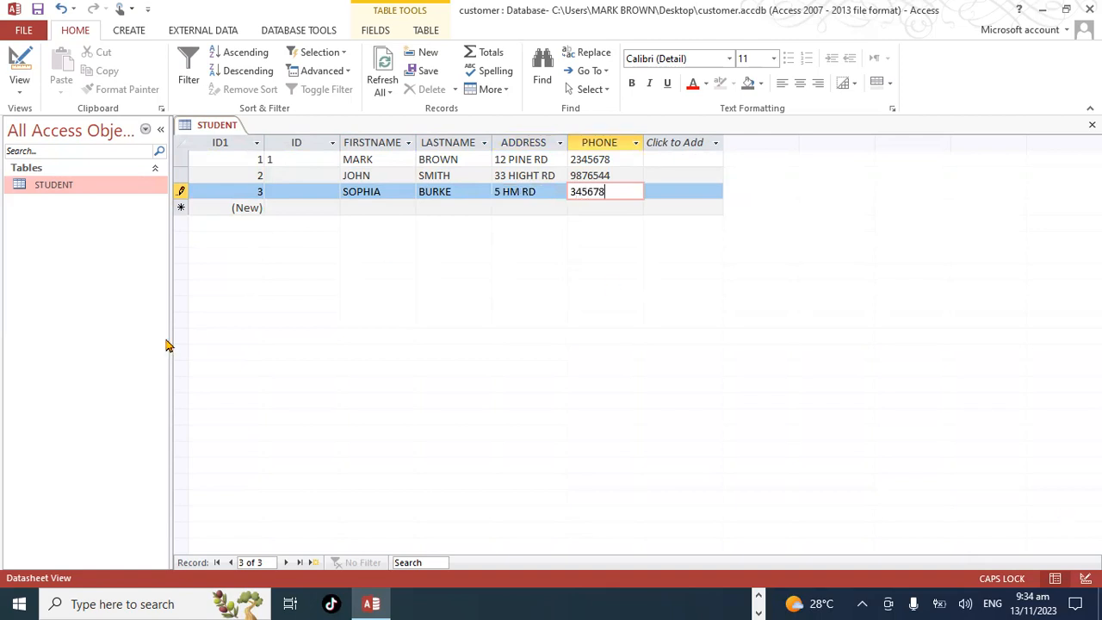
pyautogui.click(38, 12)
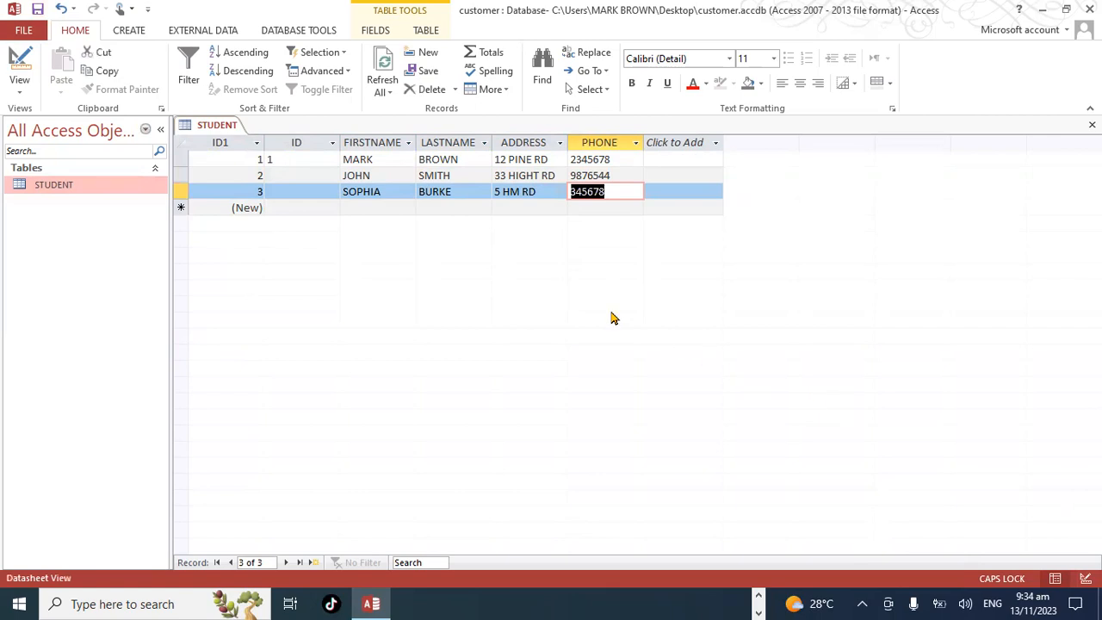
pyautogui.click(1093, 125)
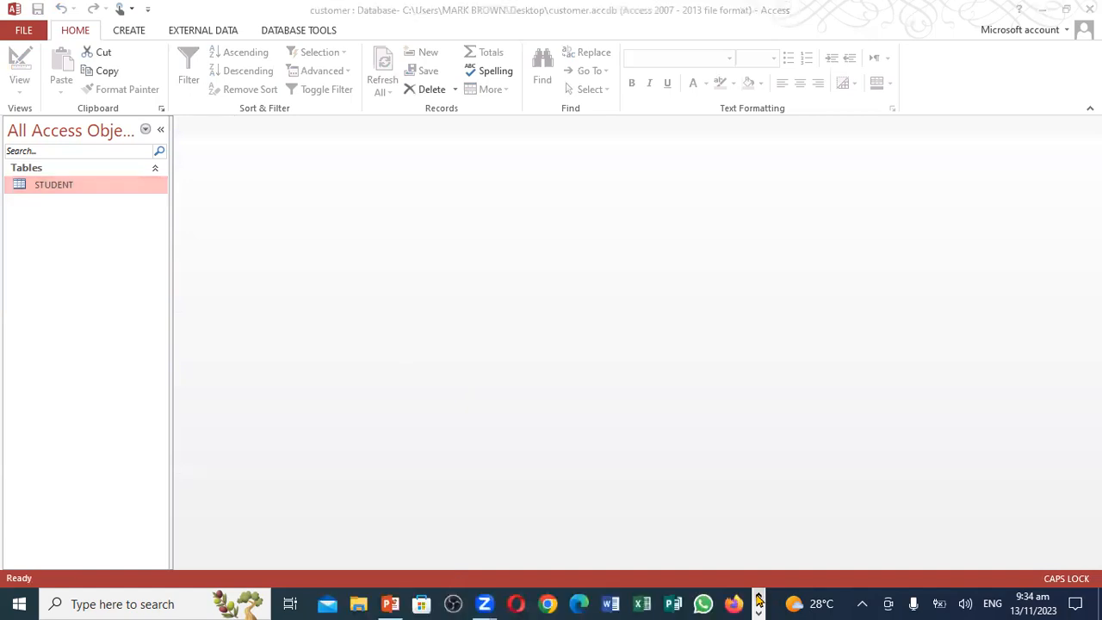
# - Switch to the PowerPoint slide to review the form-creation topic, and return to the customer database in Access
pyautogui.click(390, 604)
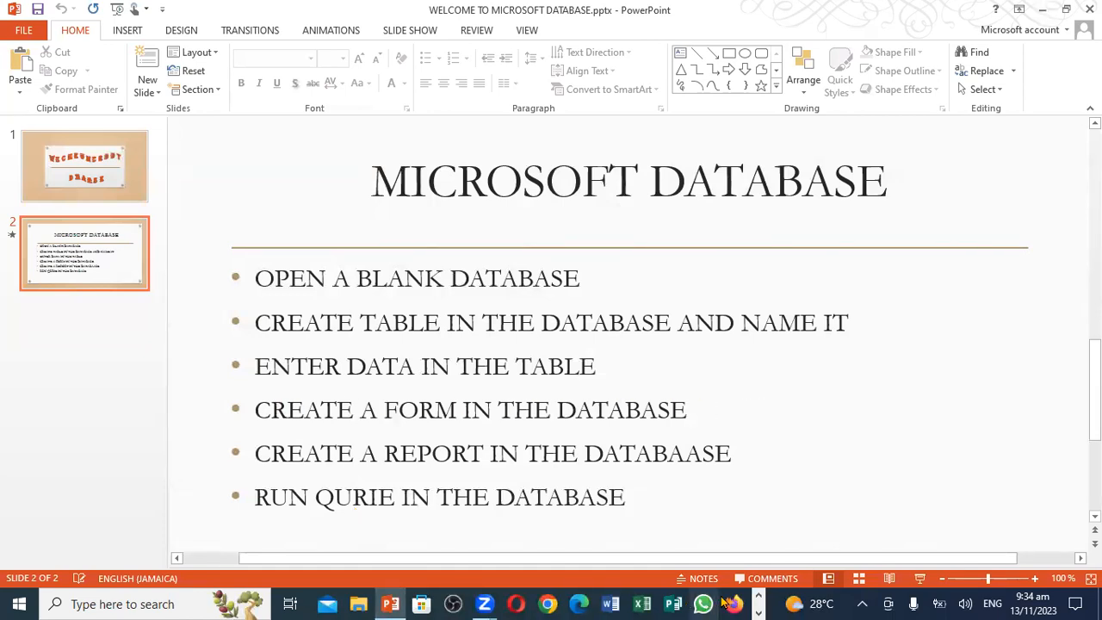
pyautogui.click(757, 606)
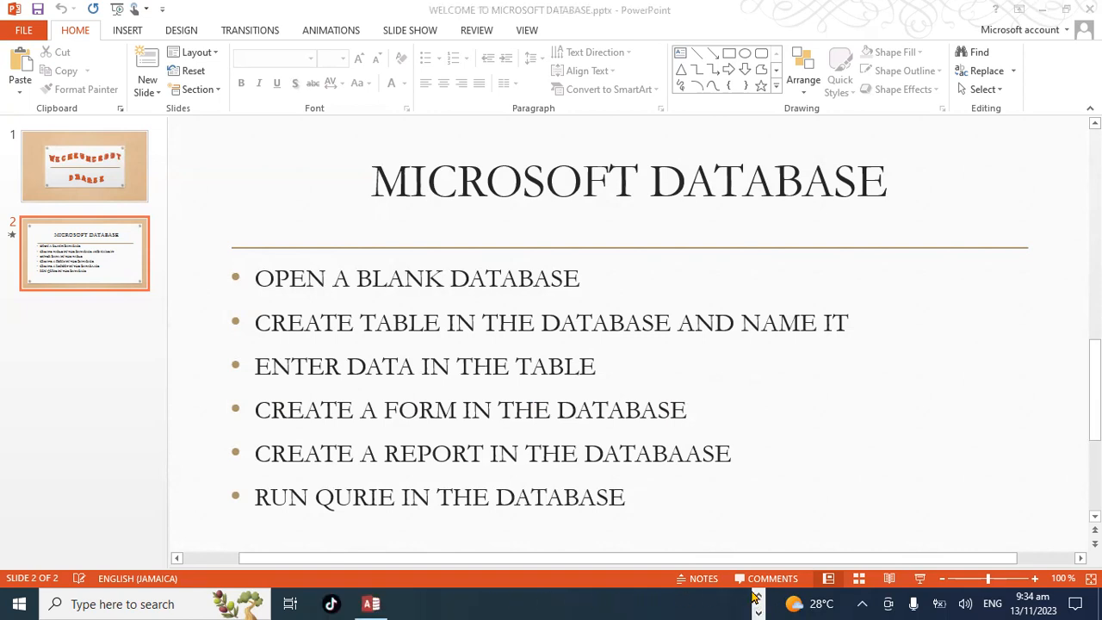
pyautogui.click(371, 604)
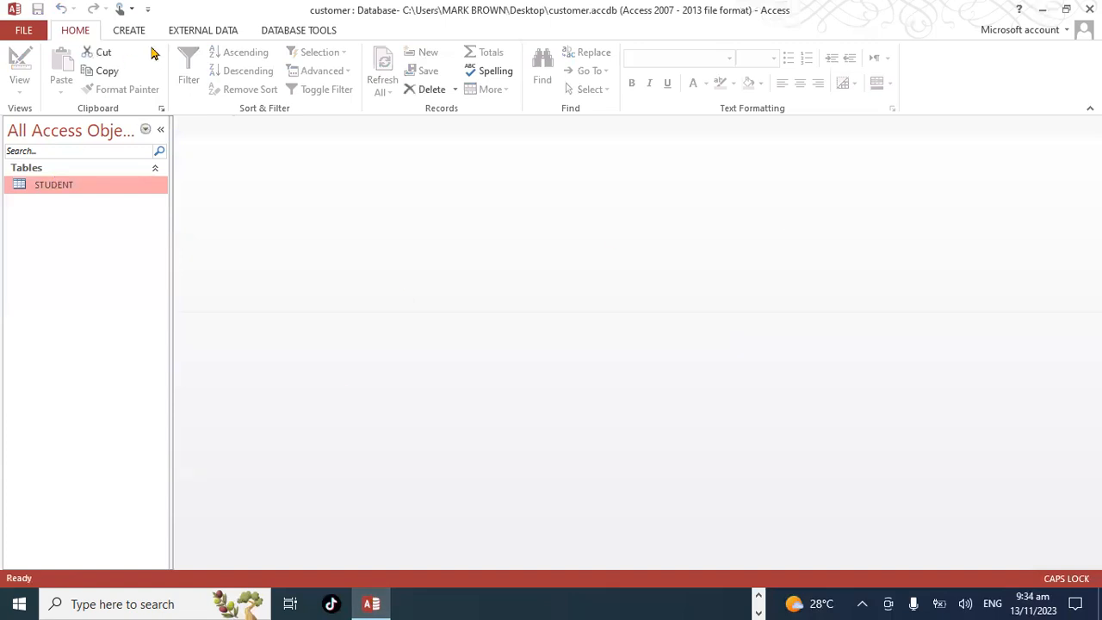
pyautogui.click(129, 31)
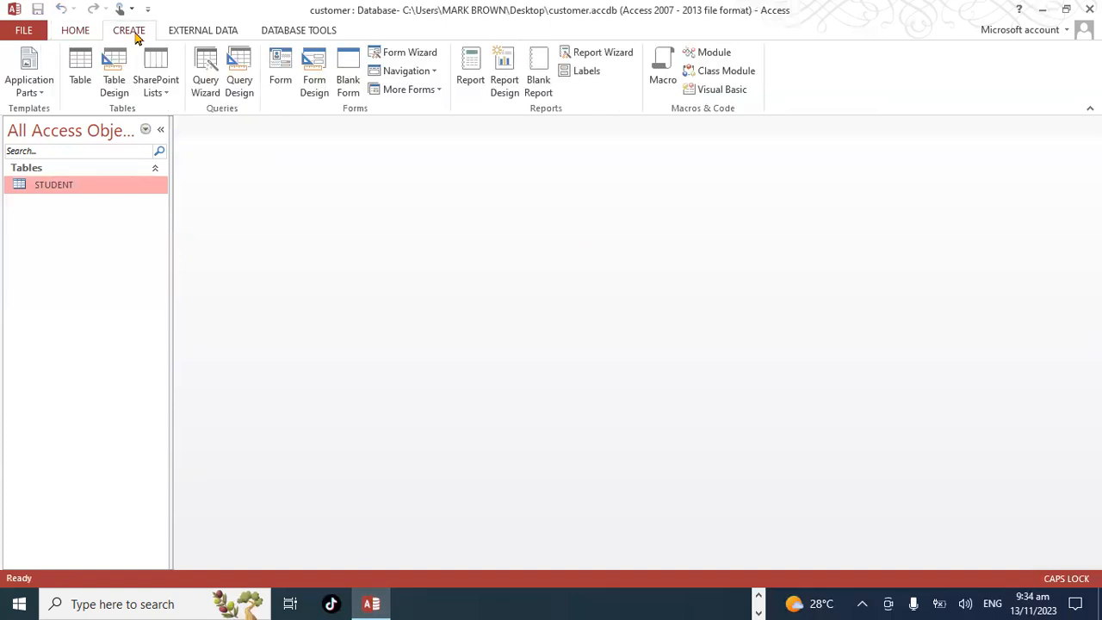
pyautogui.click(281, 75)
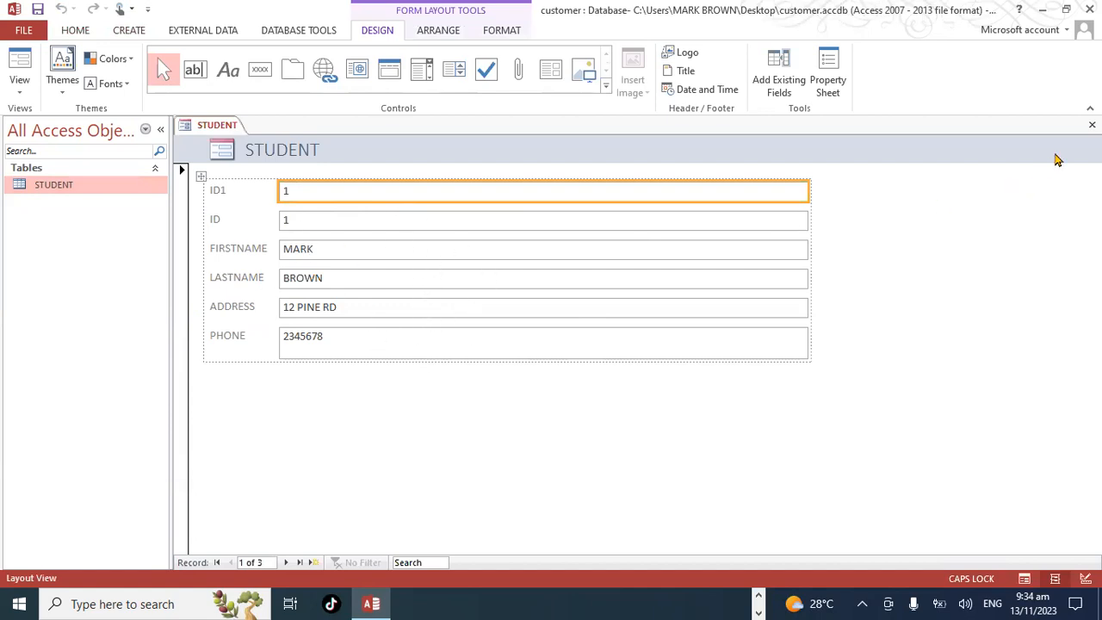
pyautogui.click(1092, 125)
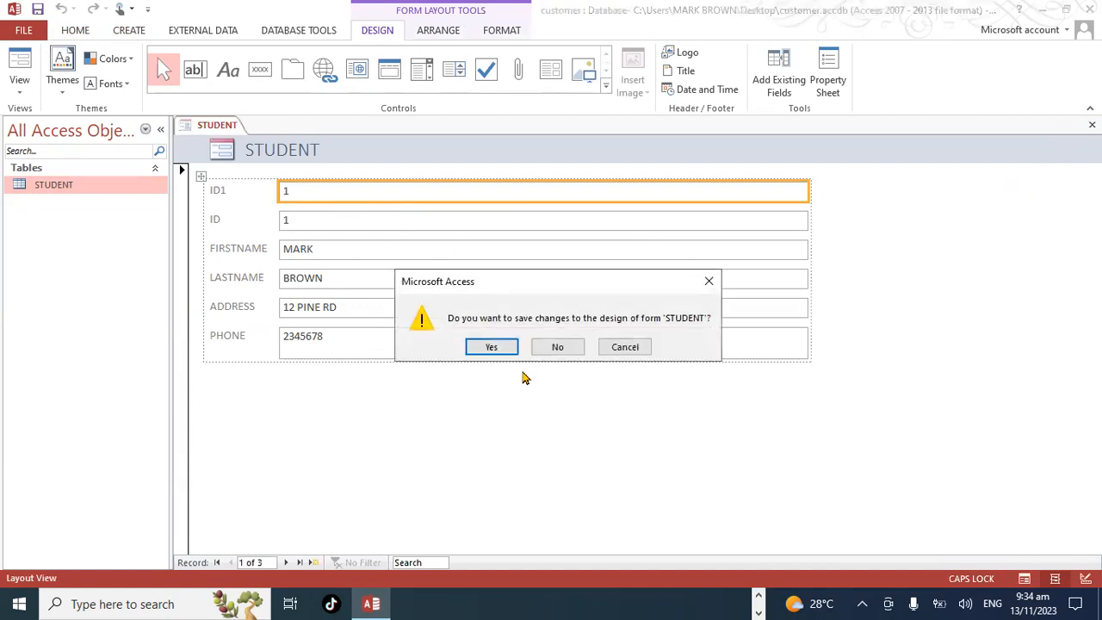
pyautogui.click(556, 349)
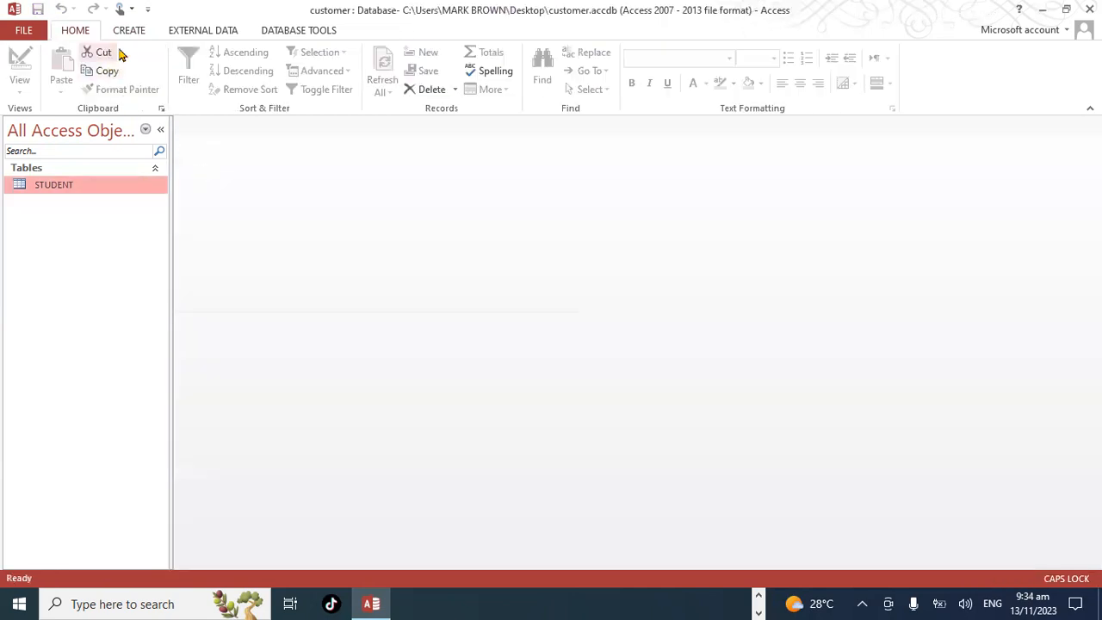
pyautogui.click(129, 31)
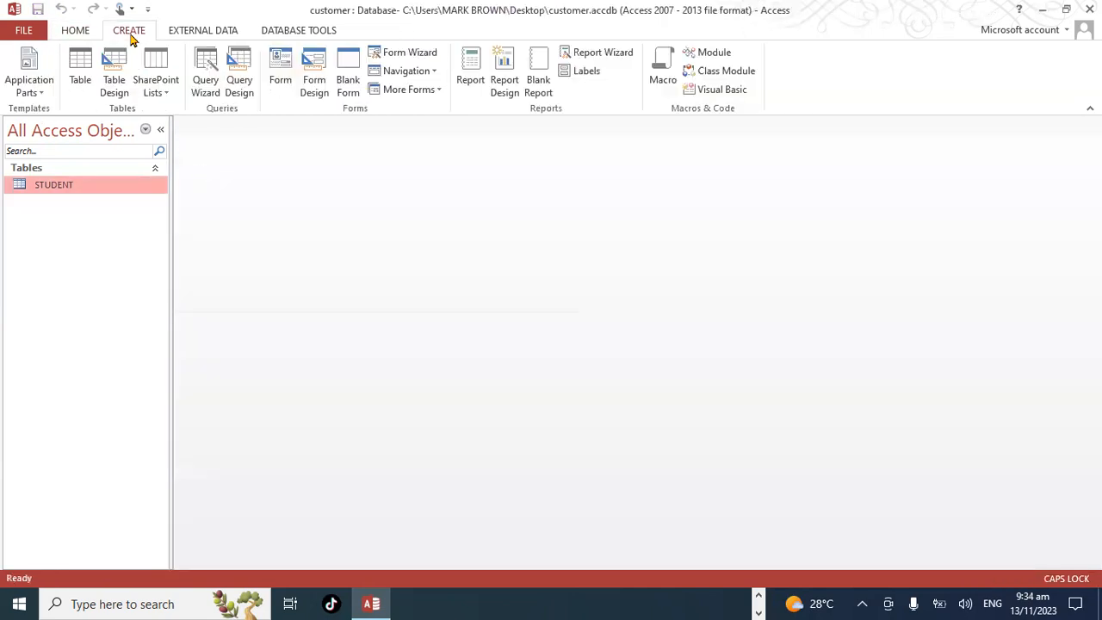
pyautogui.click(314, 86)
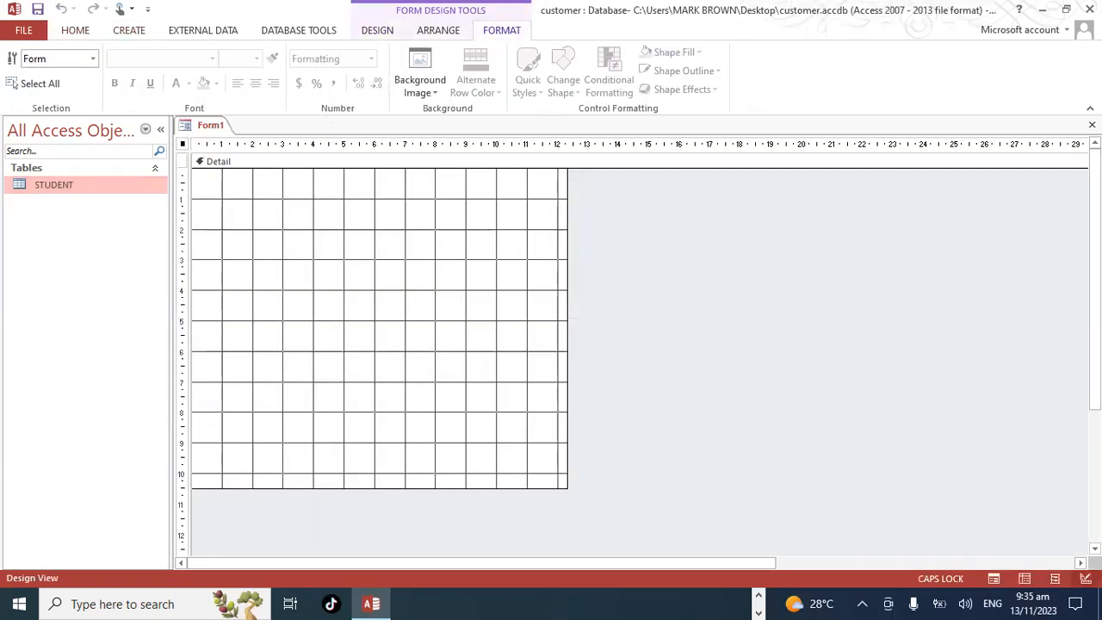
pyautogui.click(1092, 125)
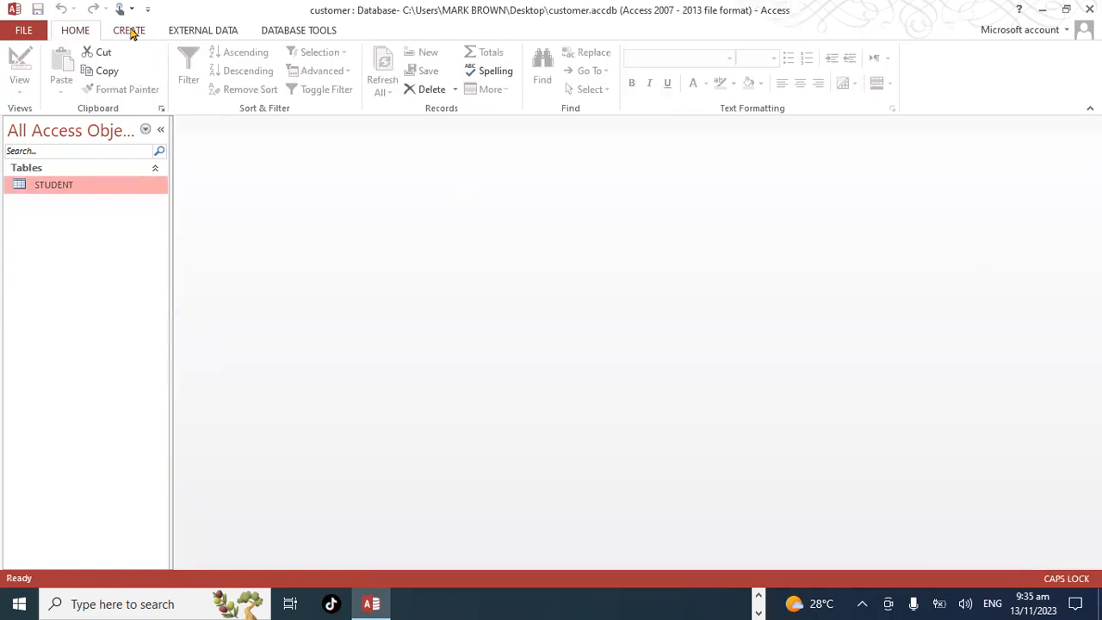
# - Create a form from the STUDENT table and browse through its records from the first to the last
pyautogui.click(129, 31)
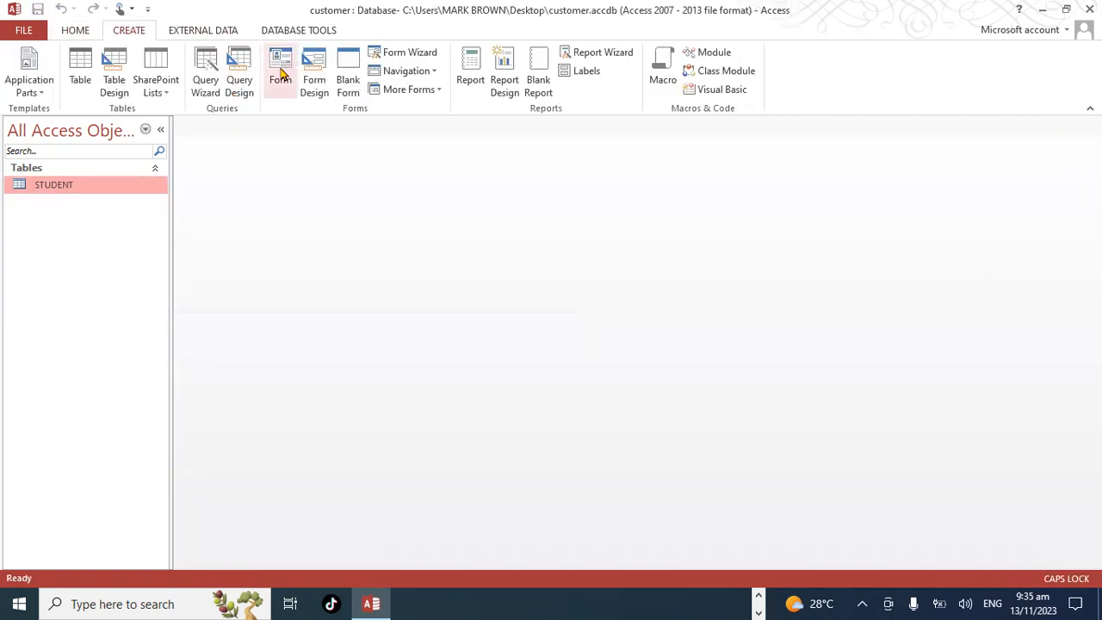
pyautogui.click(280, 73)
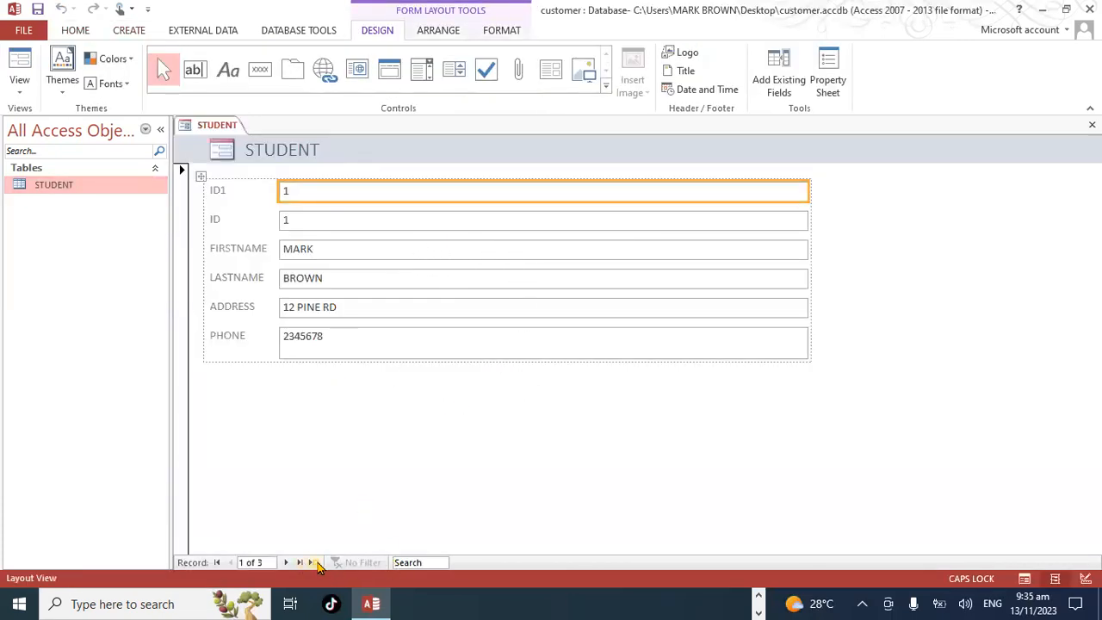
pyautogui.click(315, 562)
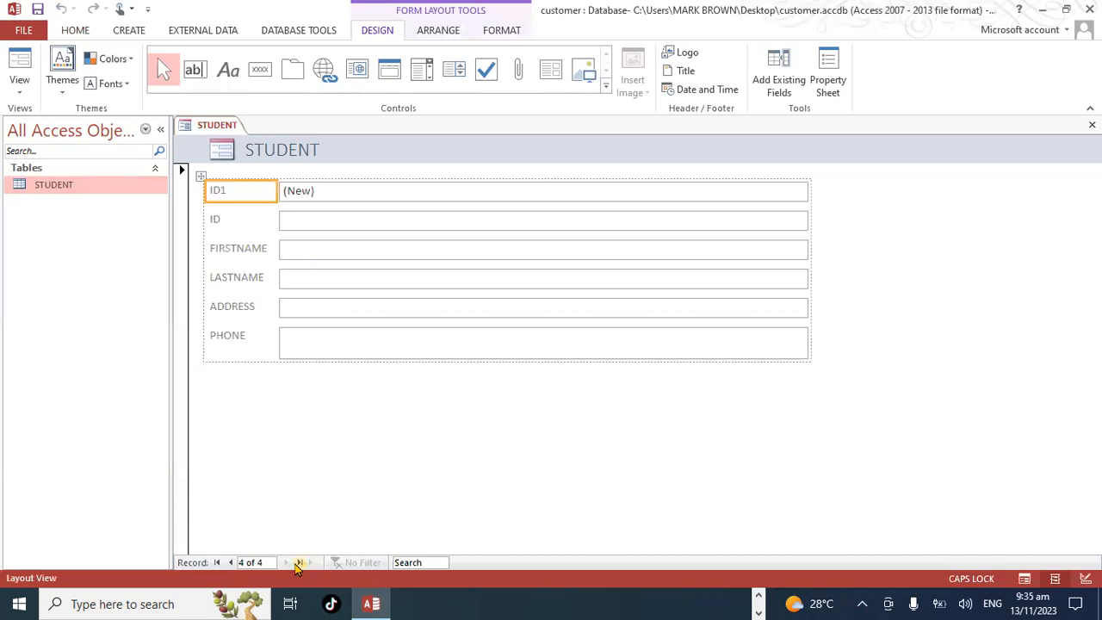
pyautogui.click(216, 563)
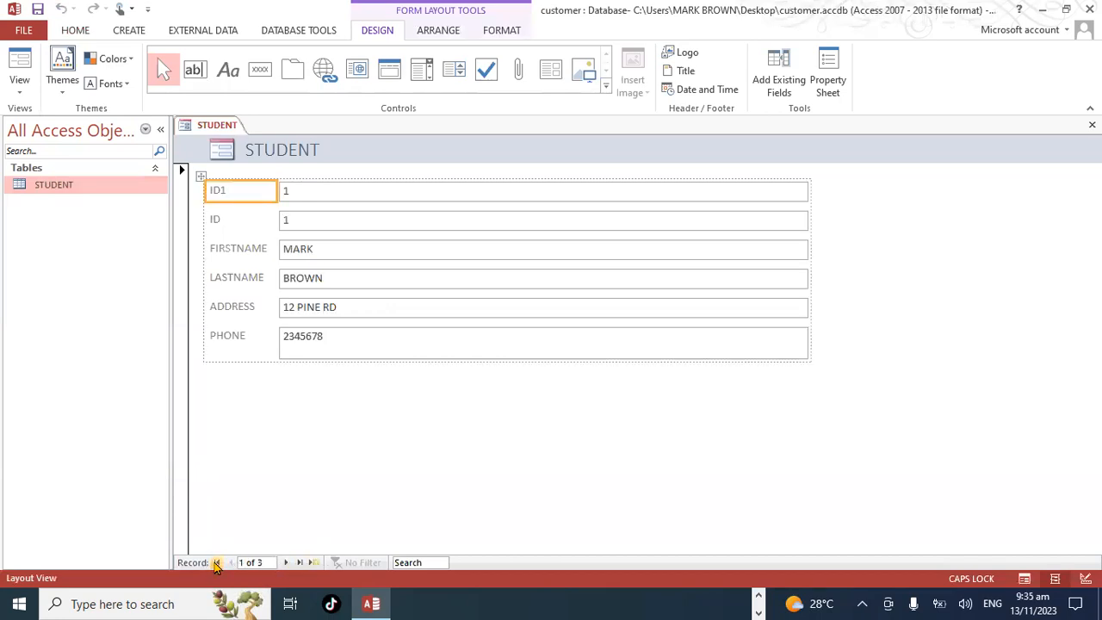
pyautogui.click(287, 562)
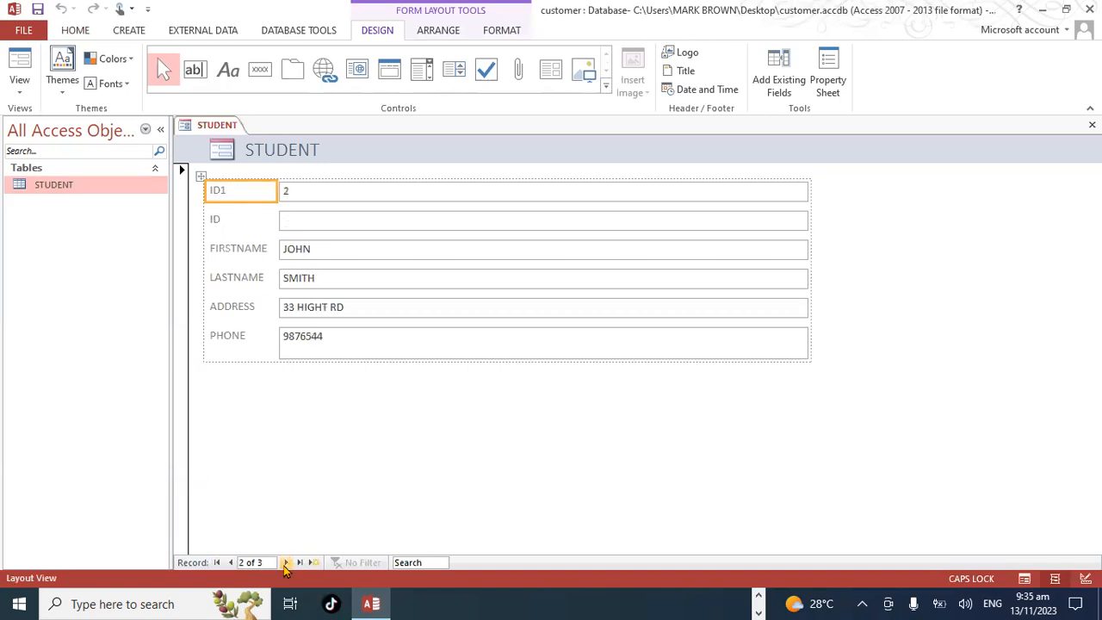
pyautogui.click(287, 562)
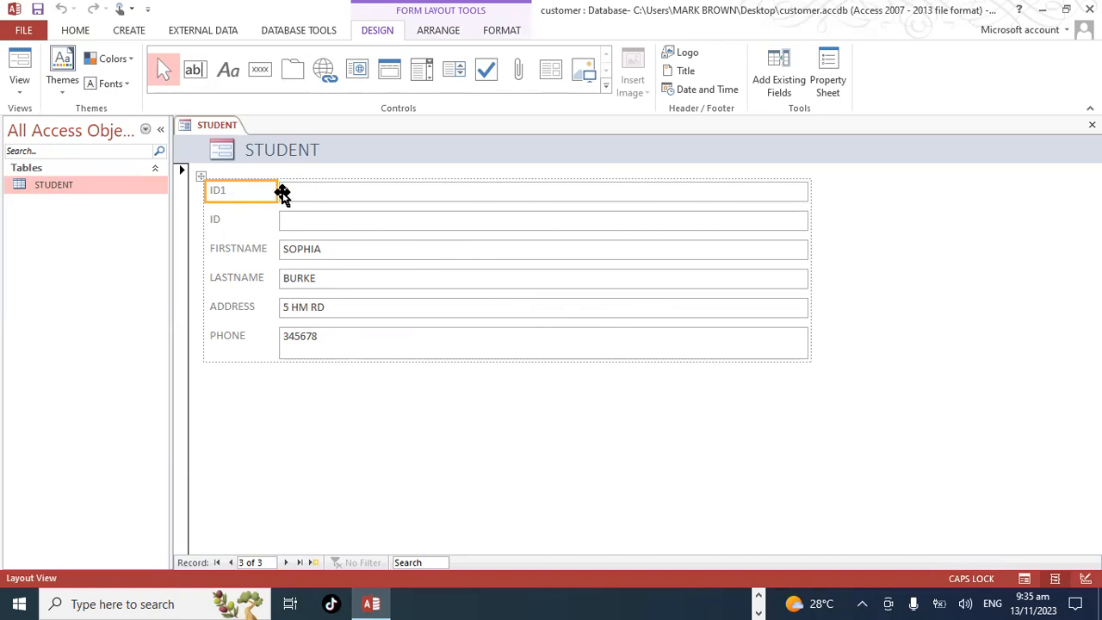
# - Narrow the form's label column slightly and widen the column of field boxes
pyautogui.moveTo(276, 196); pyautogui.dragTo(258, 195)
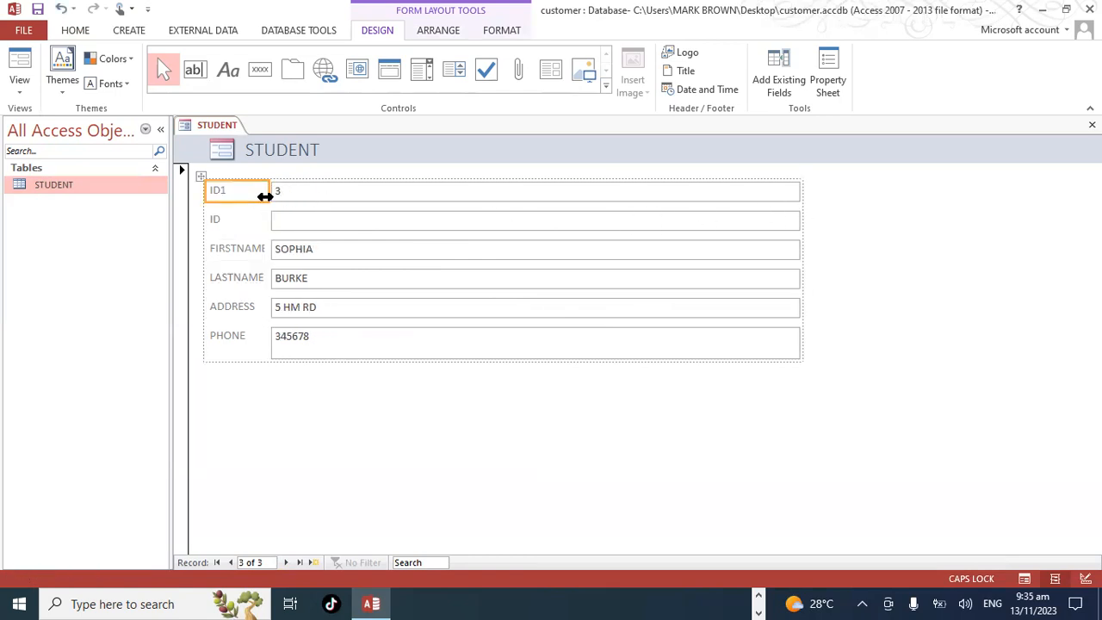
pyautogui.click(788, 194)
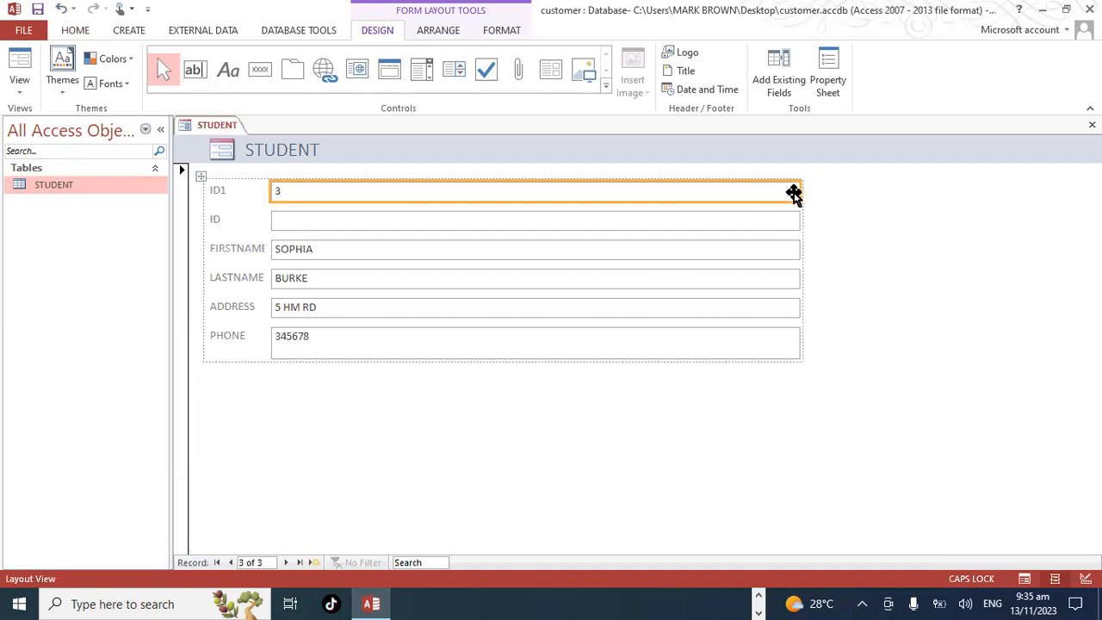
pyautogui.moveTo(800, 191); pyautogui.dragTo(842, 199)
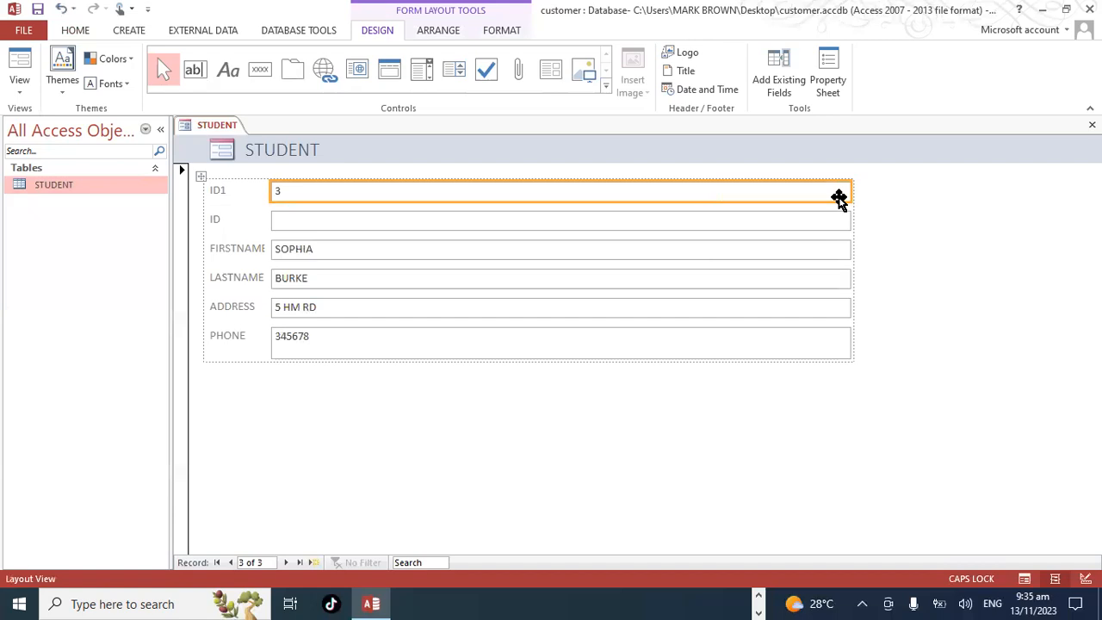
pyautogui.click(302, 156)
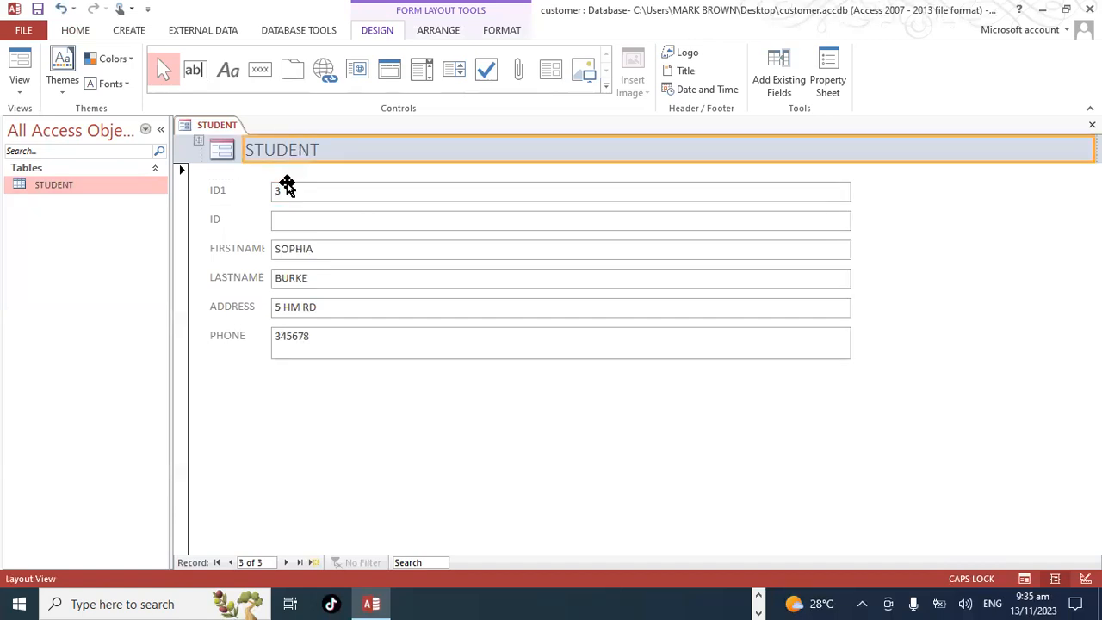
pyautogui.click(287, 188)
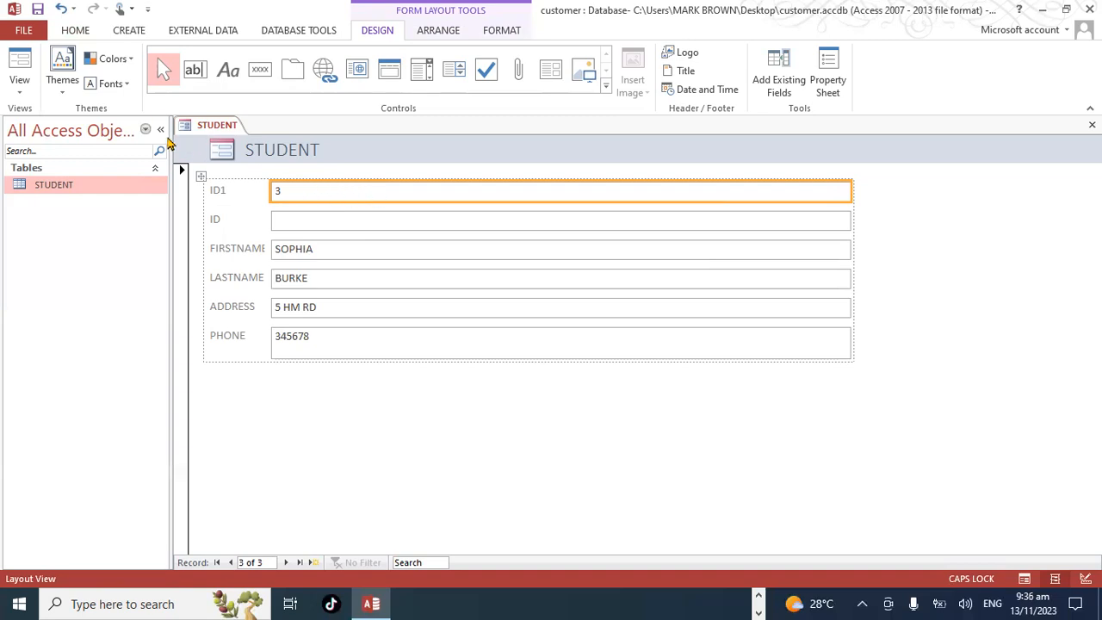
# - Show the form in Design View and fill all the labels and field boxes of the Detail section with light orange
pyautogui.click(20, 86)
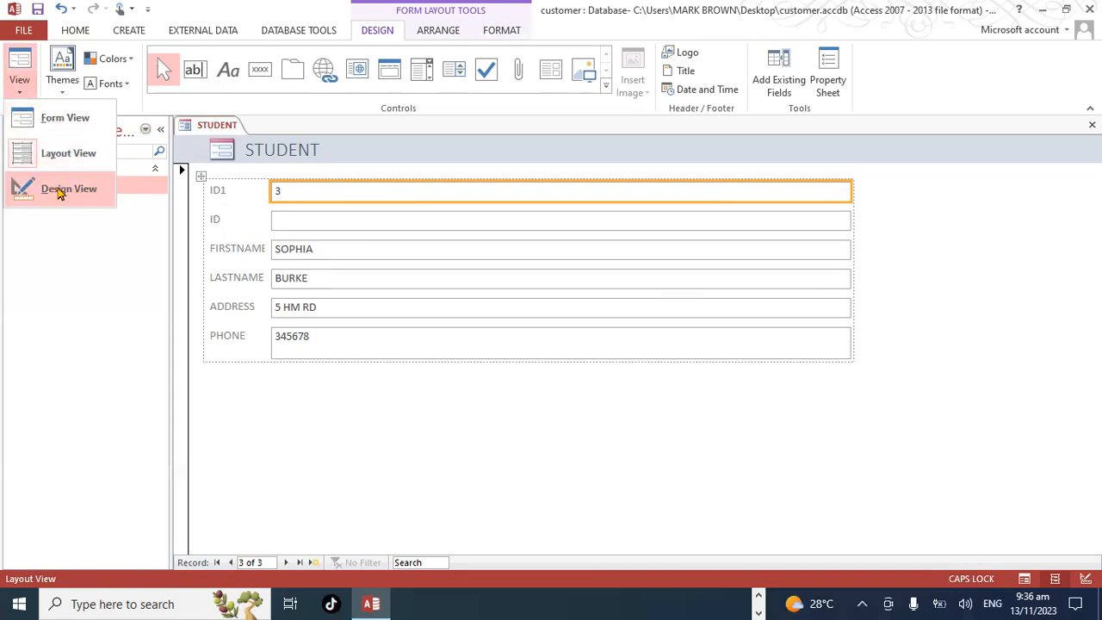
pyautogui.click(73, 190)
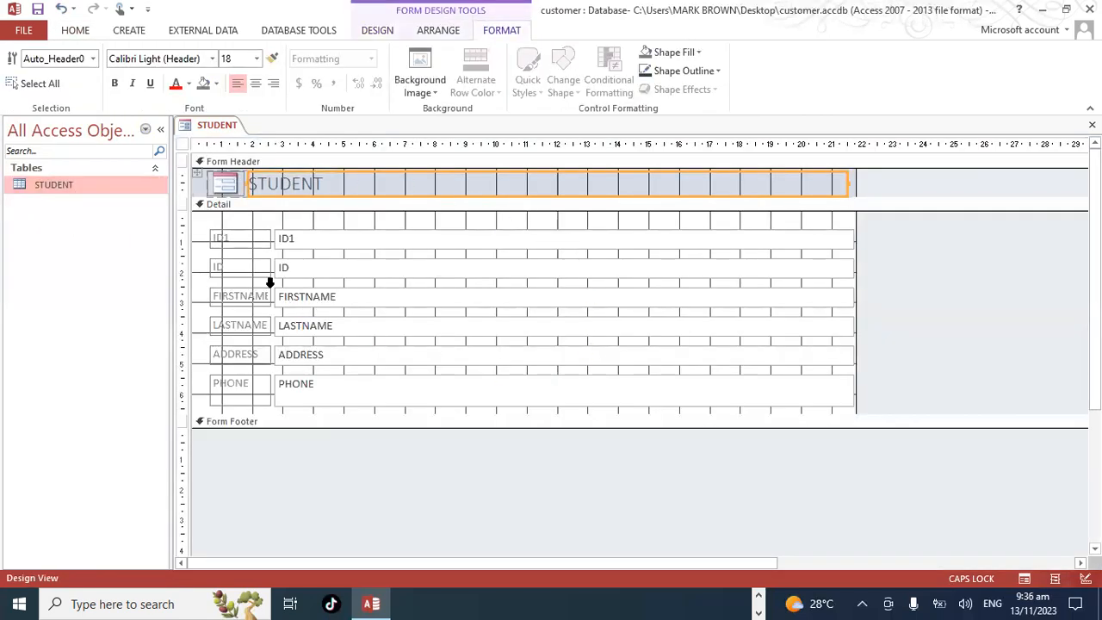
pyautogui.moveTo(242, 224); pyautogui.dragTo(844, 418)
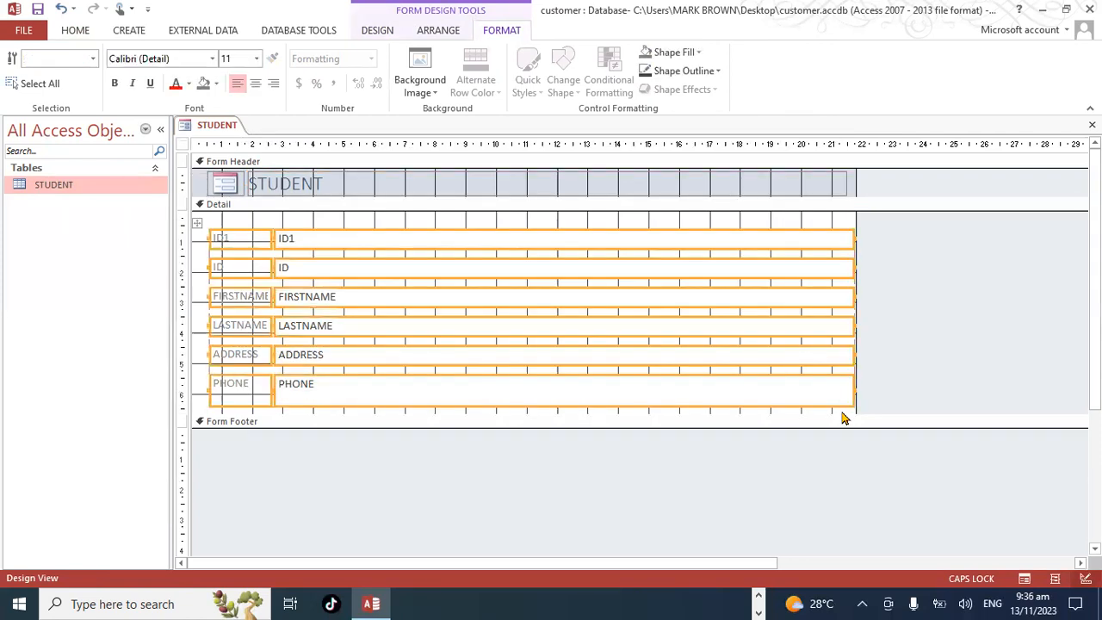
pyautogui.rightClick(446, 310)
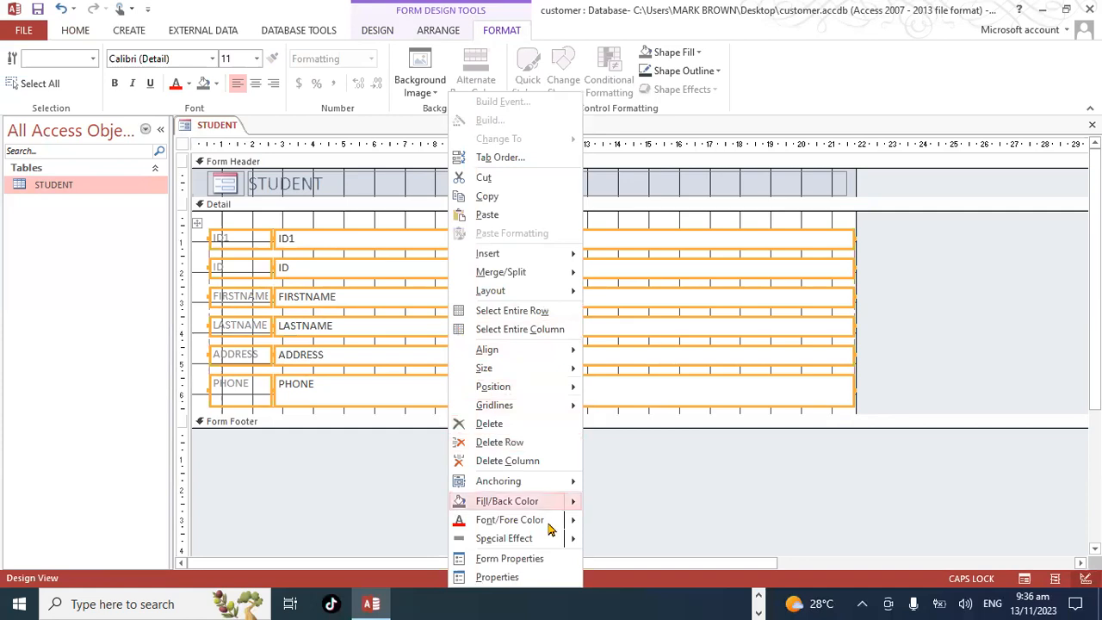
pyautogui.moveTo(525, 519)
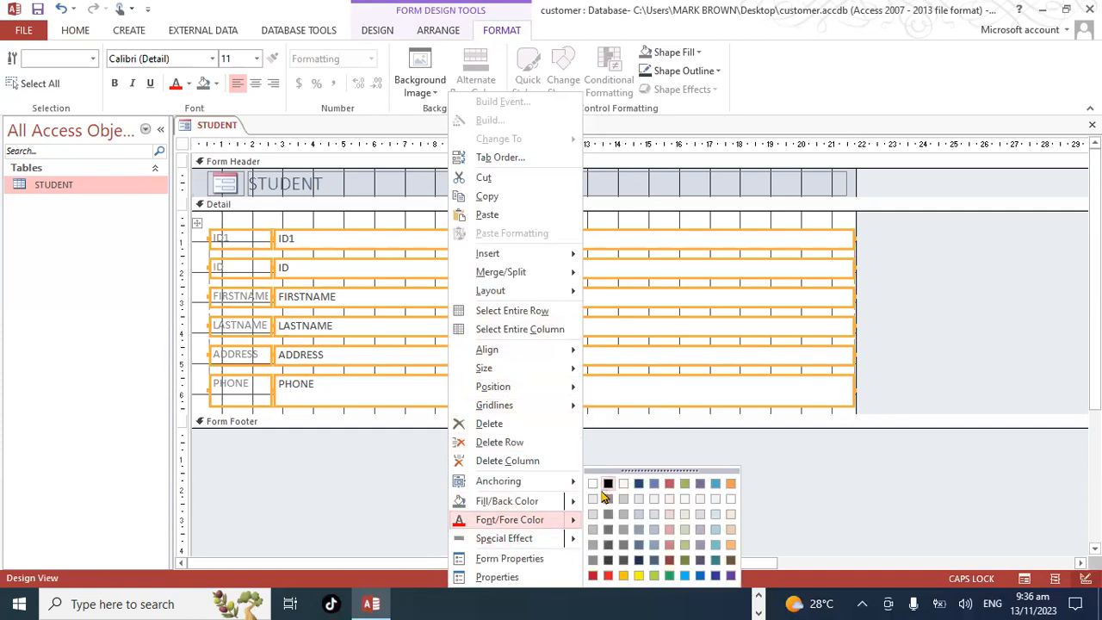
pyautogui.moveTo(573, 502)
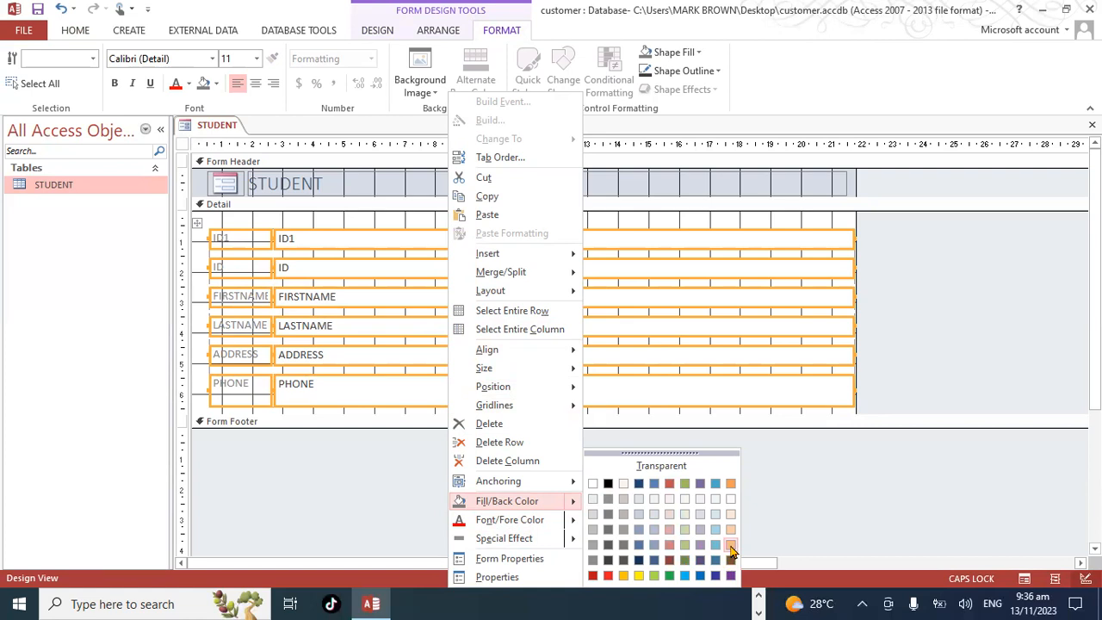
pyautogui.click(730, 546)
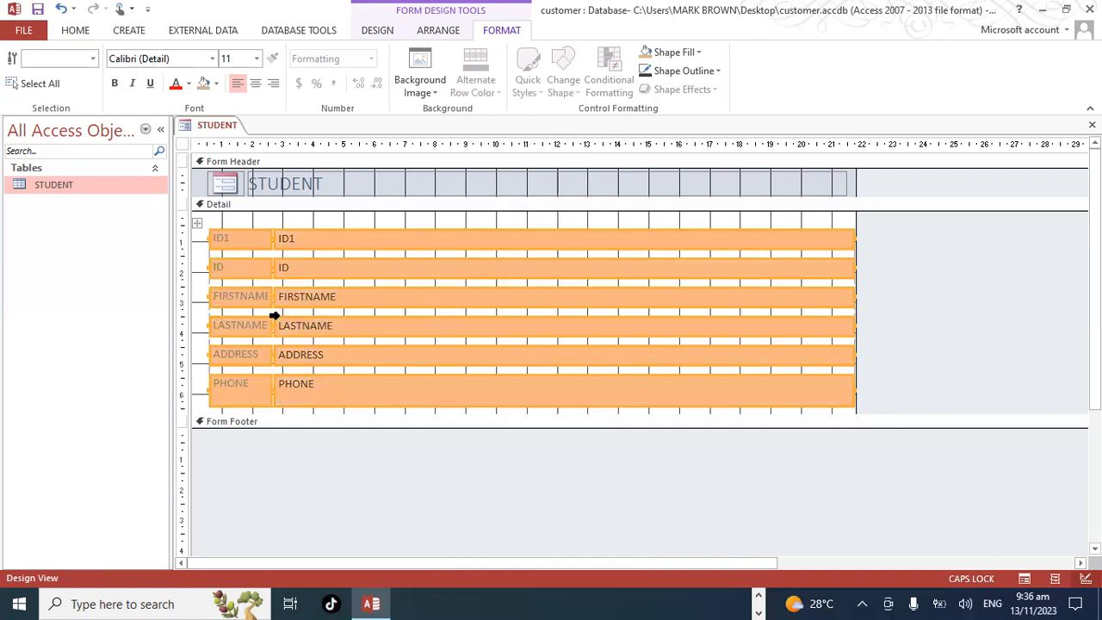
# - Try a dark red fill on the selected labels and field boxes, and replace it with a light red fill
pyautogui.rightClick(595, 335)
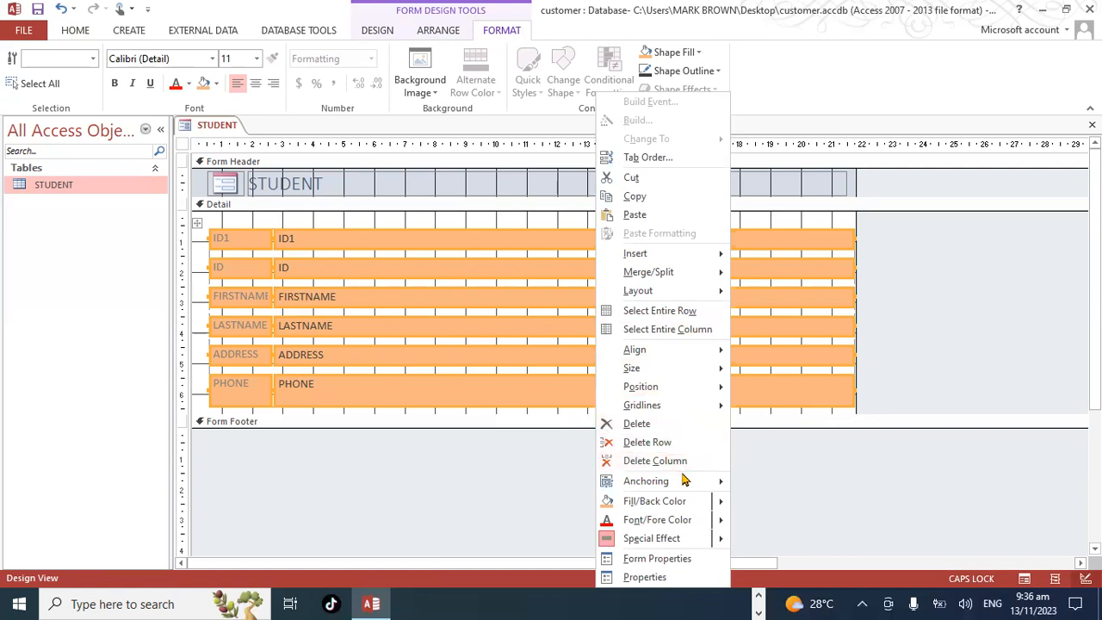
pyautogui.moveTo(681, 511)
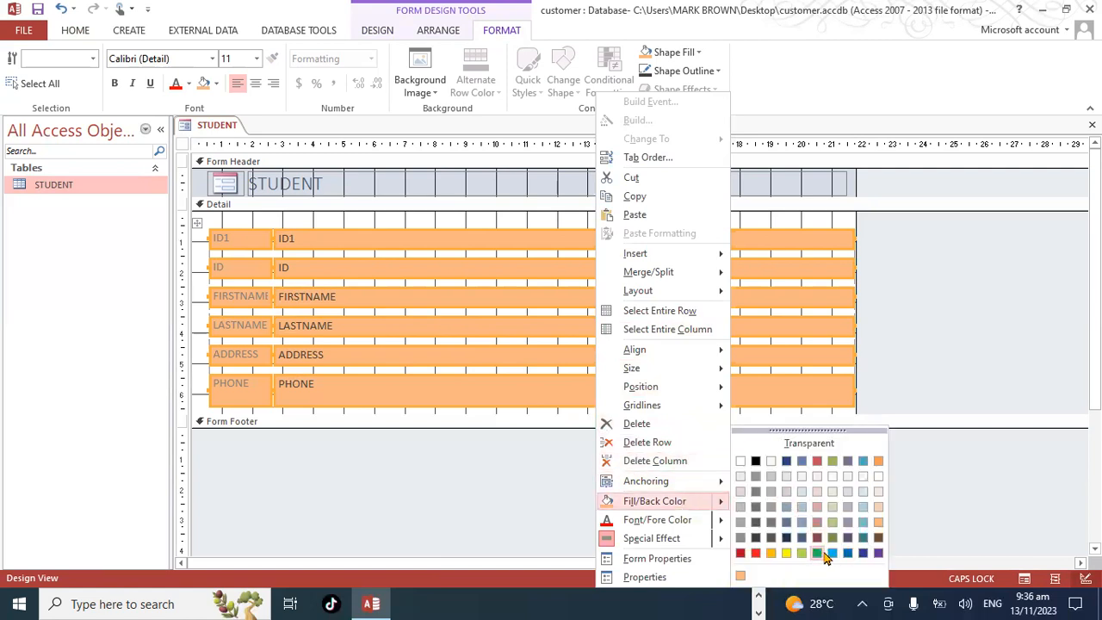
pyautogui.click(742, 554)
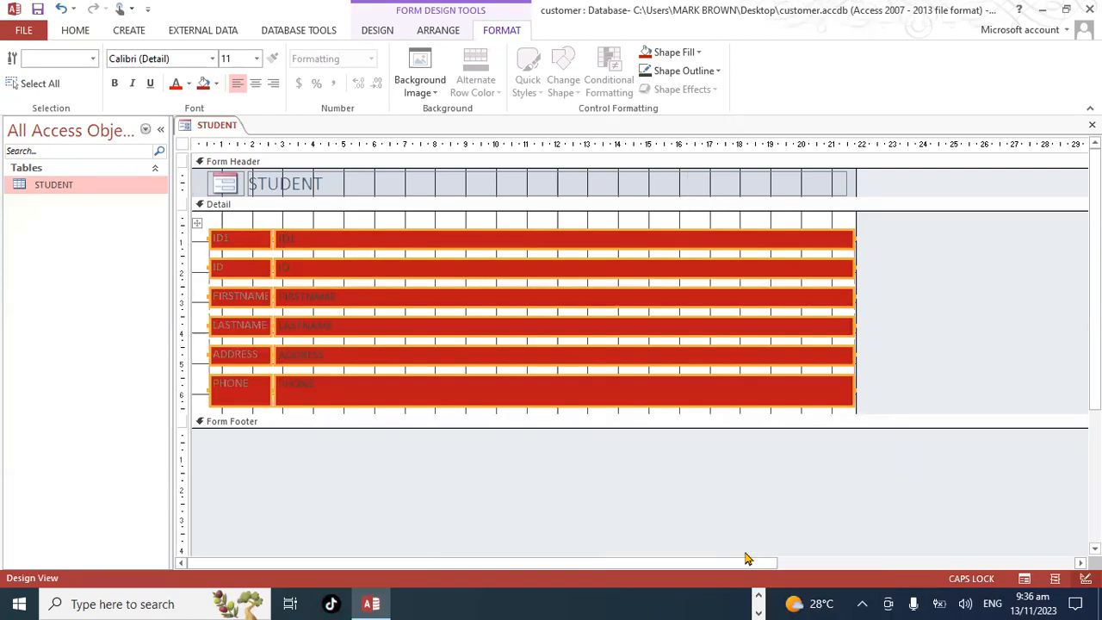
pyautogui.rightClick(569, 396)
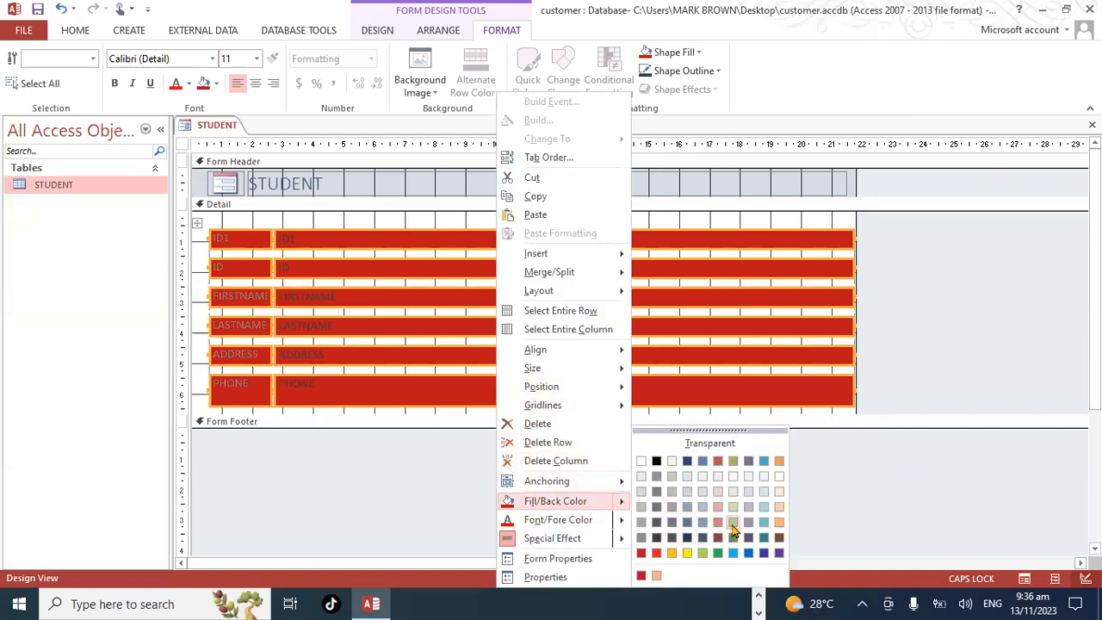
pyautogui.click(717, 508)
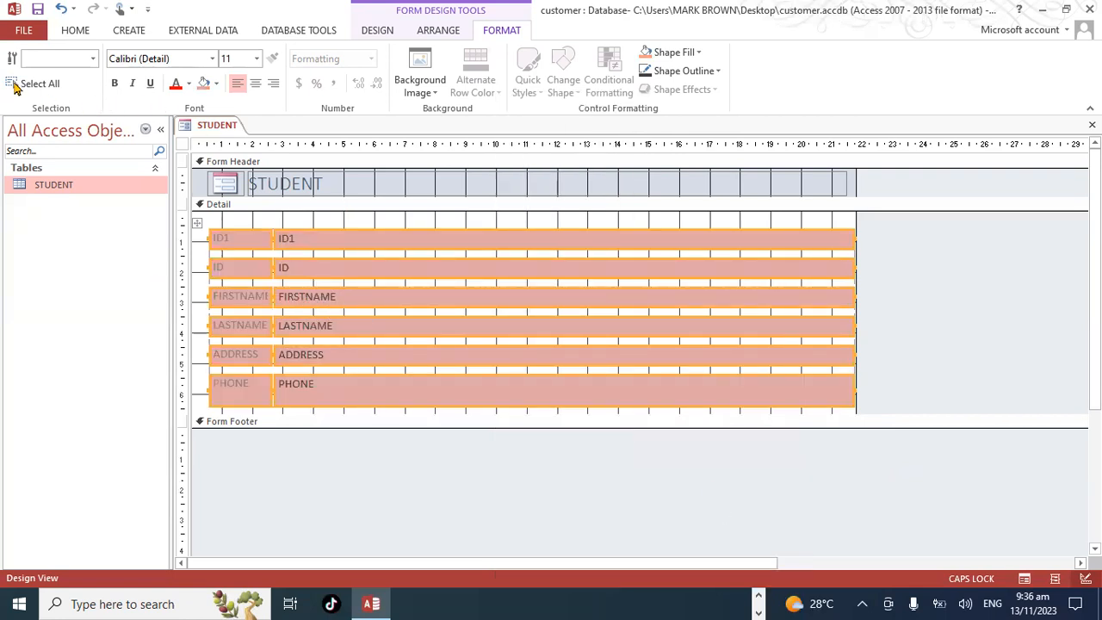
# - Show the recoloured form in Form View, save it as STUDENT FORM, and close it
pyautogui.click(376, 32)
pyautogui.click(20, 84)
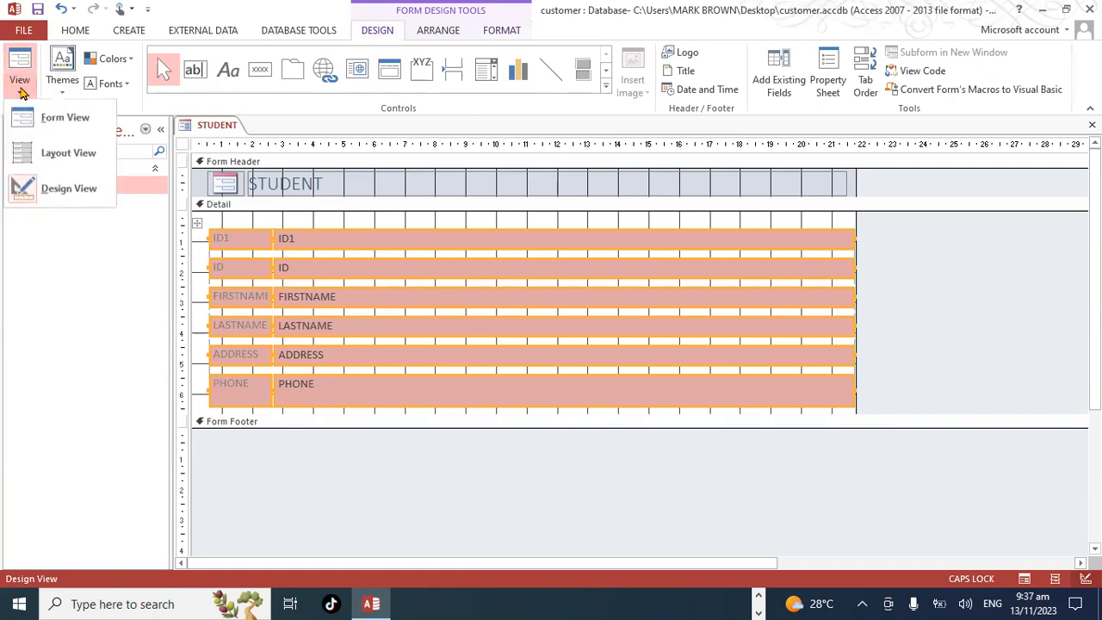
pyautogui.click(48, 126)
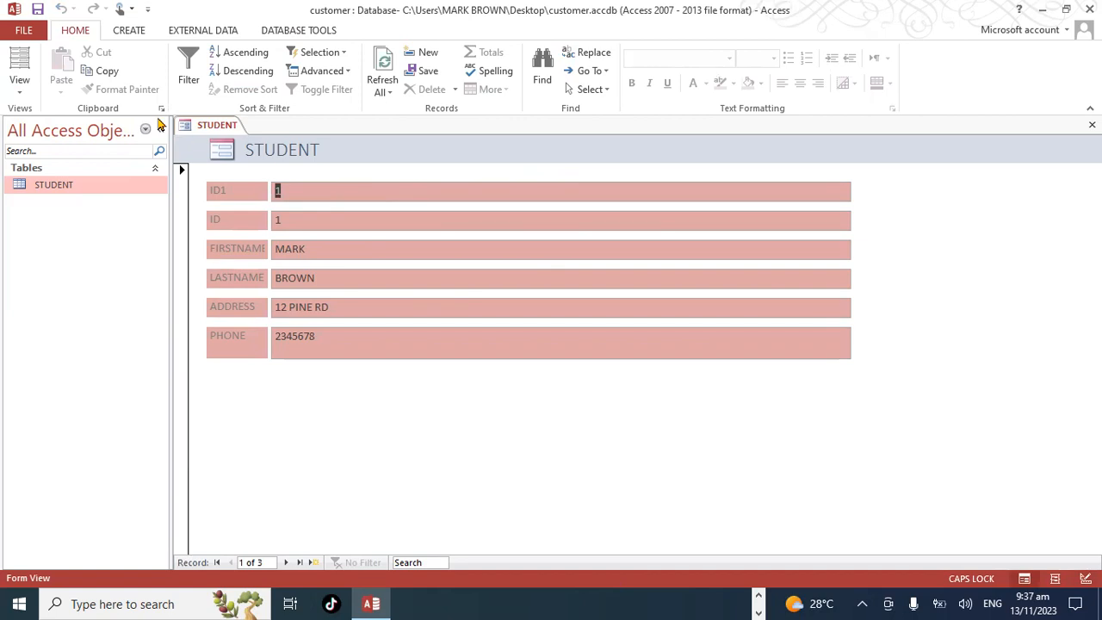
pyautogui.click(38, 9)
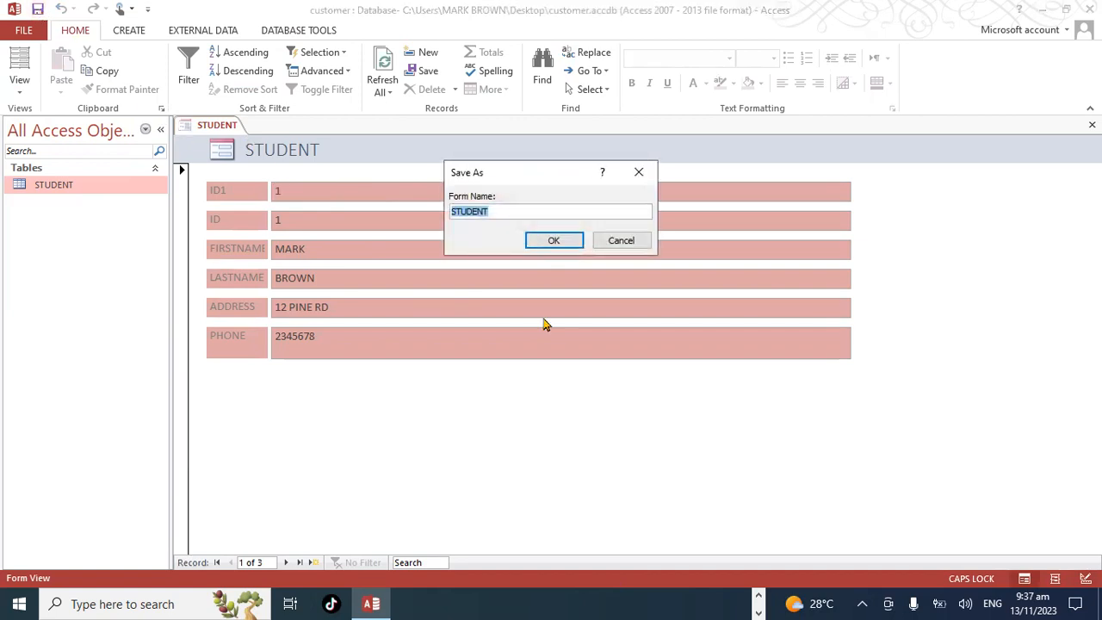
pyautogui.click(507, 212)
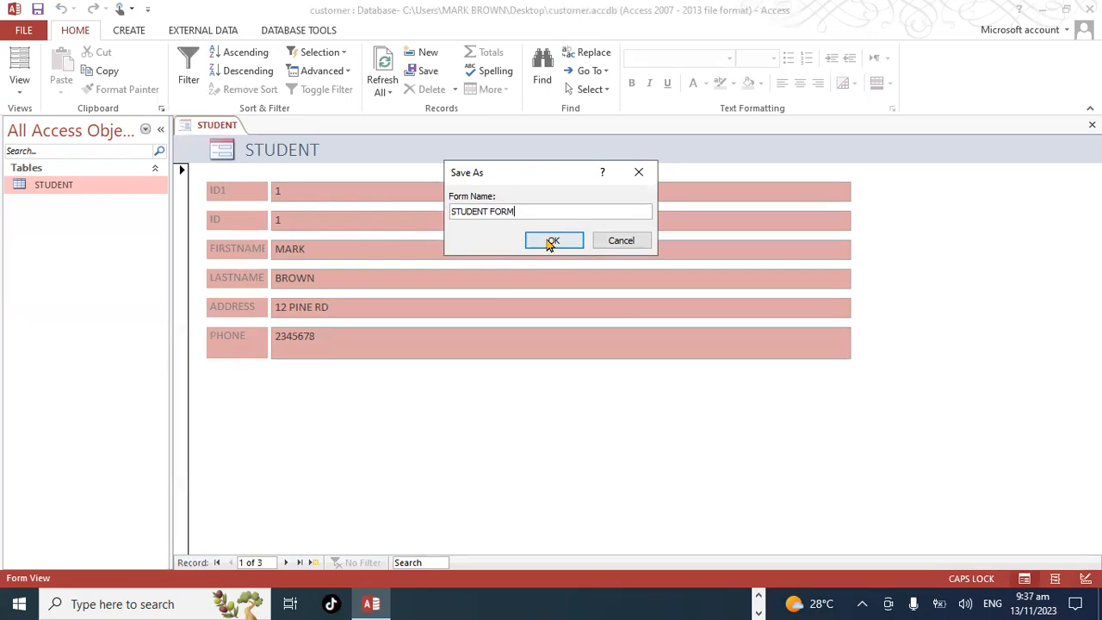
pyautogui.click(551, 241)
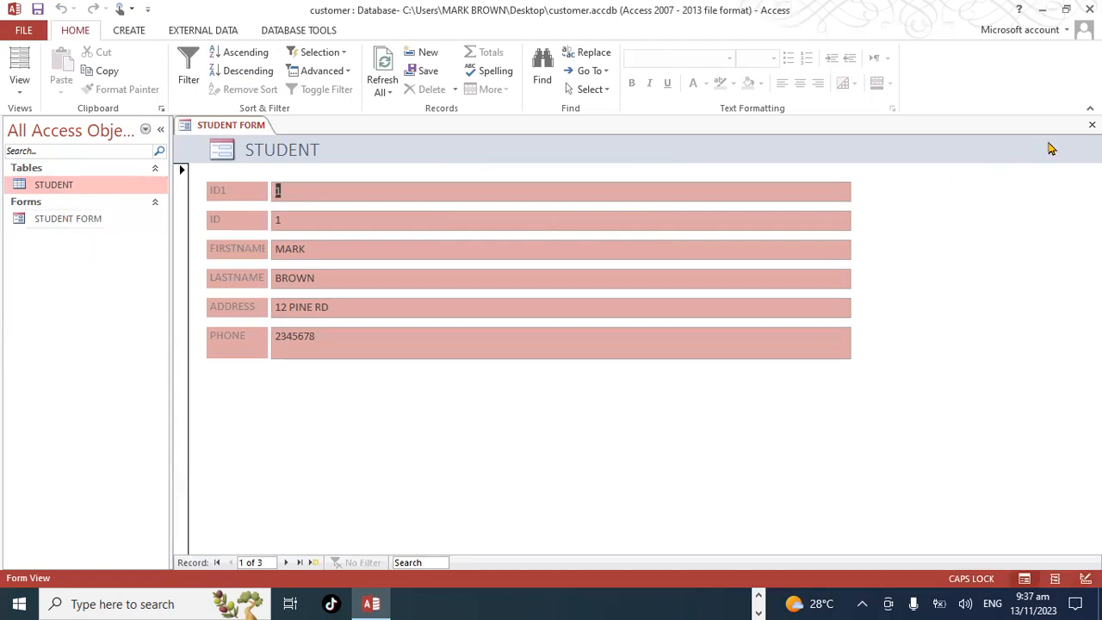
pyautogui.click(1092, 125)
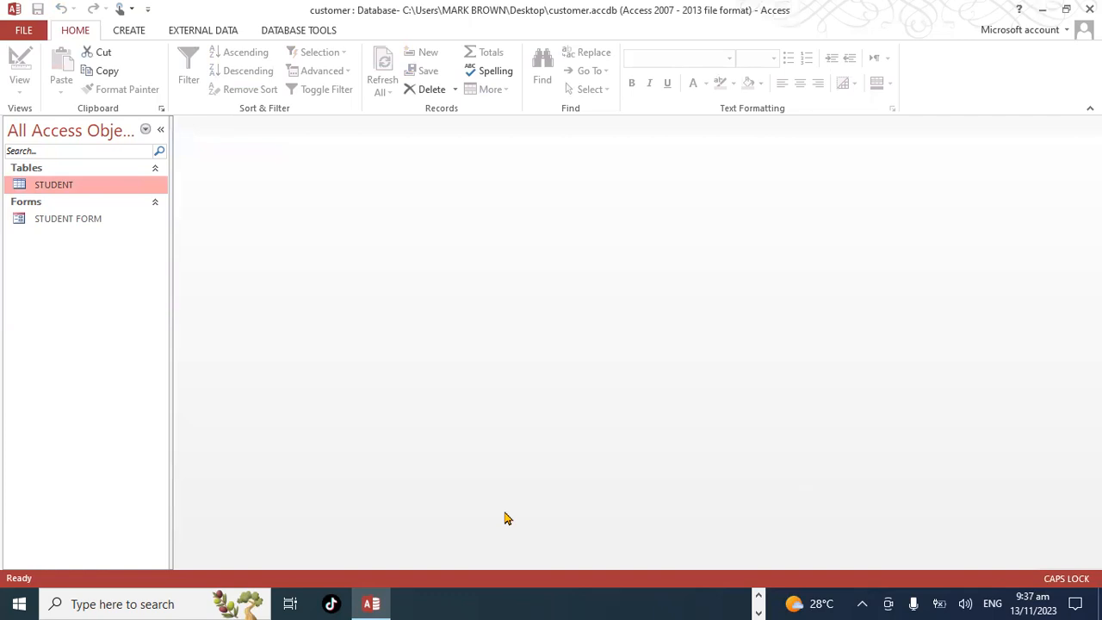
# - Open the saved STUDENT FORM and the STUDENT table to check them, closing each one after viewing
pyautogui.doubleClick(61, 221)
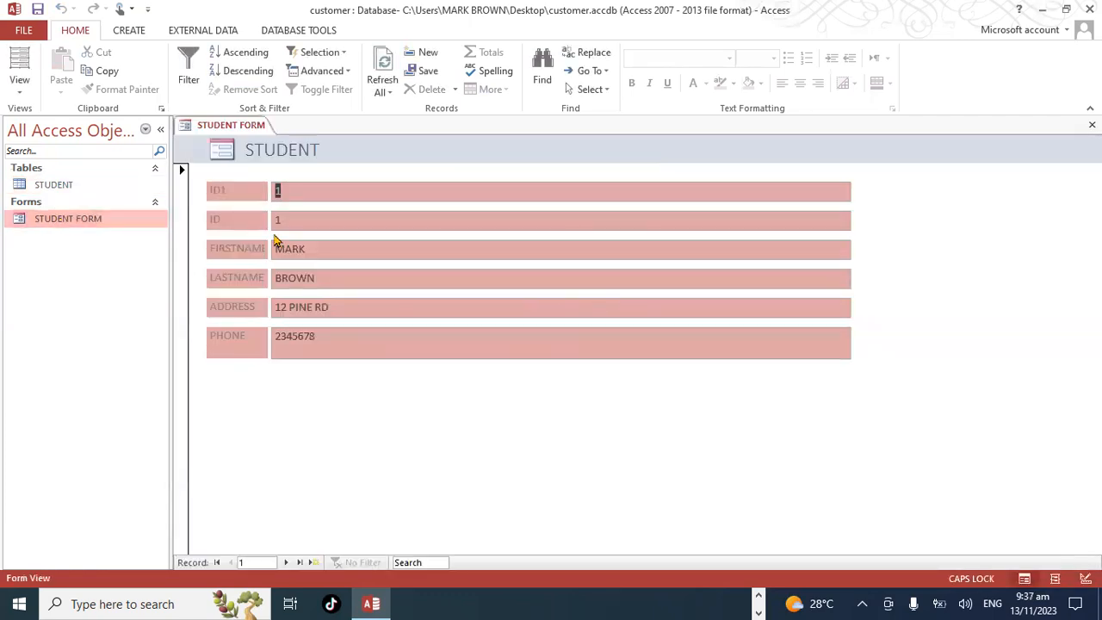
pyautogui.click(1092, 125)
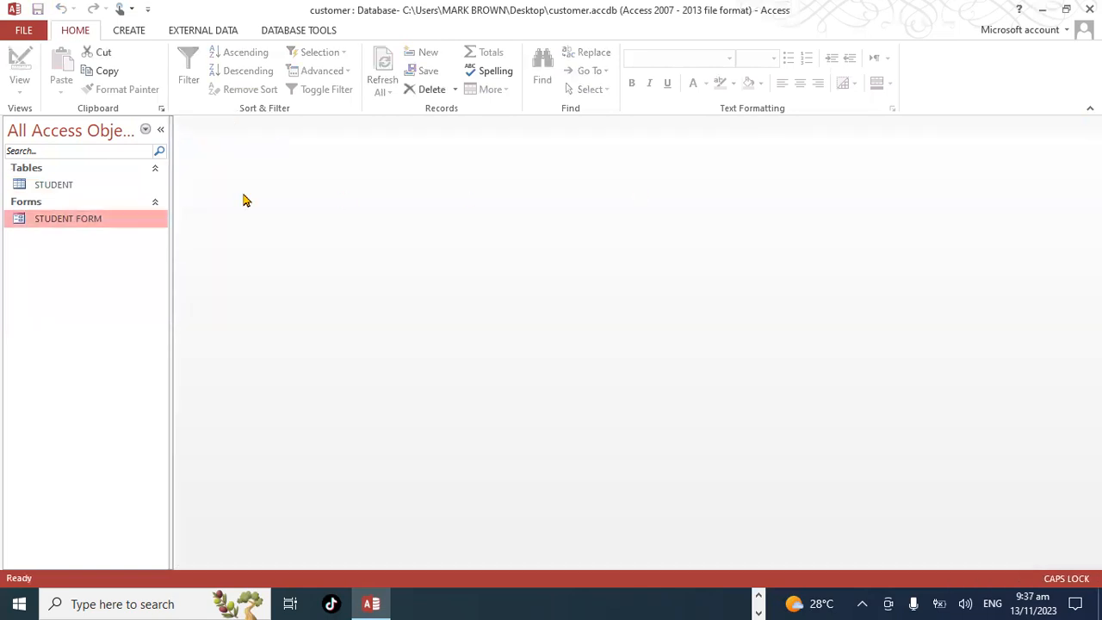
pyautogui.click(49, 190)
pyautogui.doubleClick(49, 189)
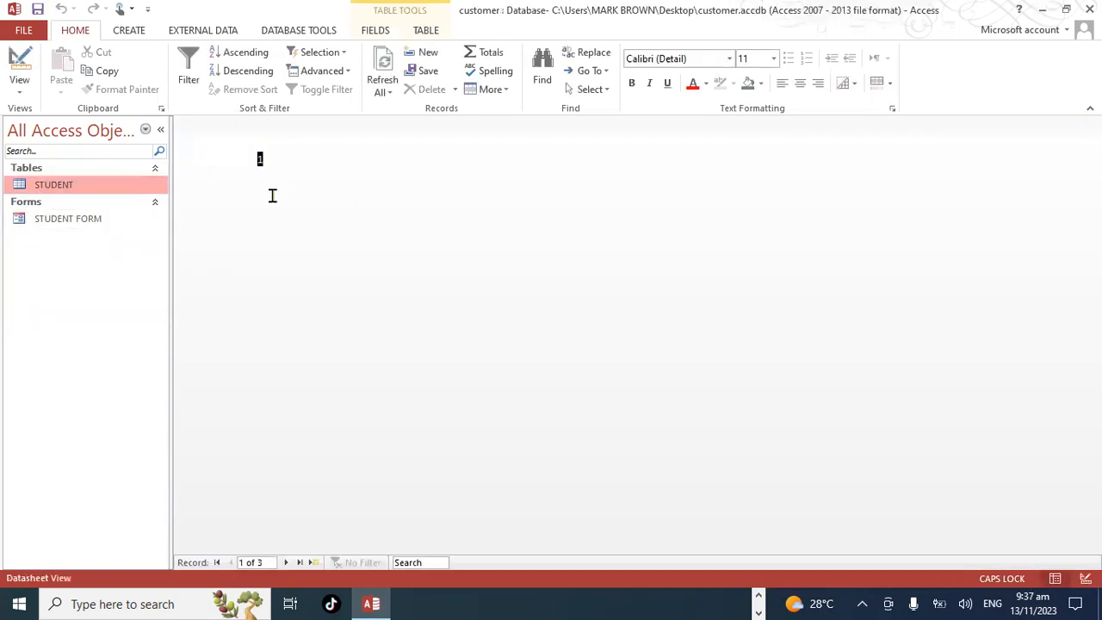
pyautogui.click(1092, 125)
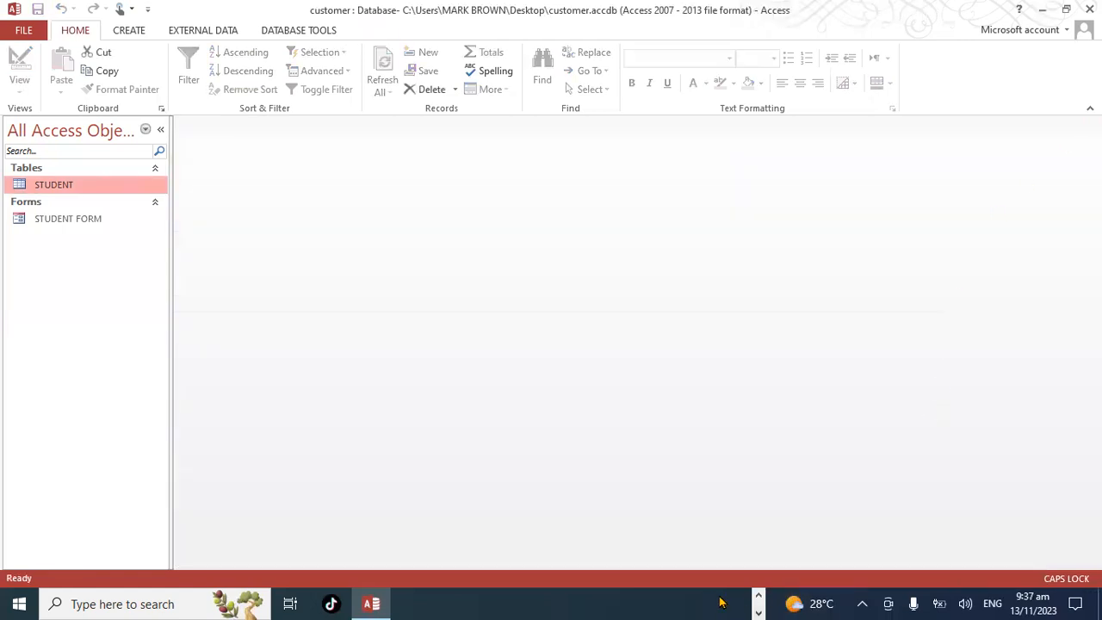
# - Switch to the PowerPoint slide to review the report-creation topic, and return to the customer database in Access
pyautogui.click(754, 595)
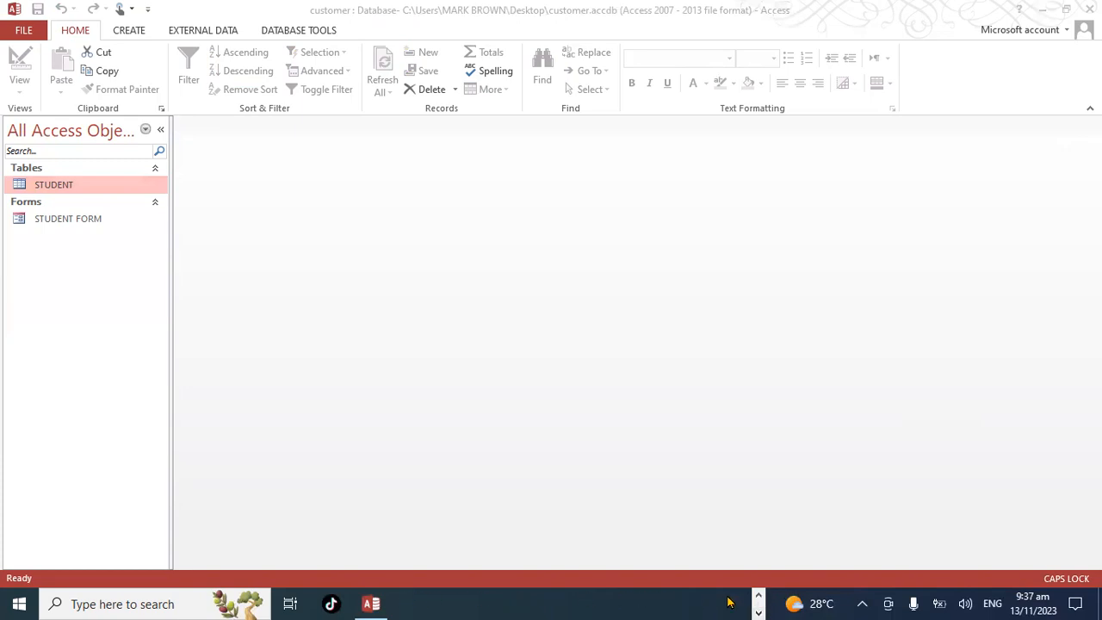
pyautogui.click(390, 604)
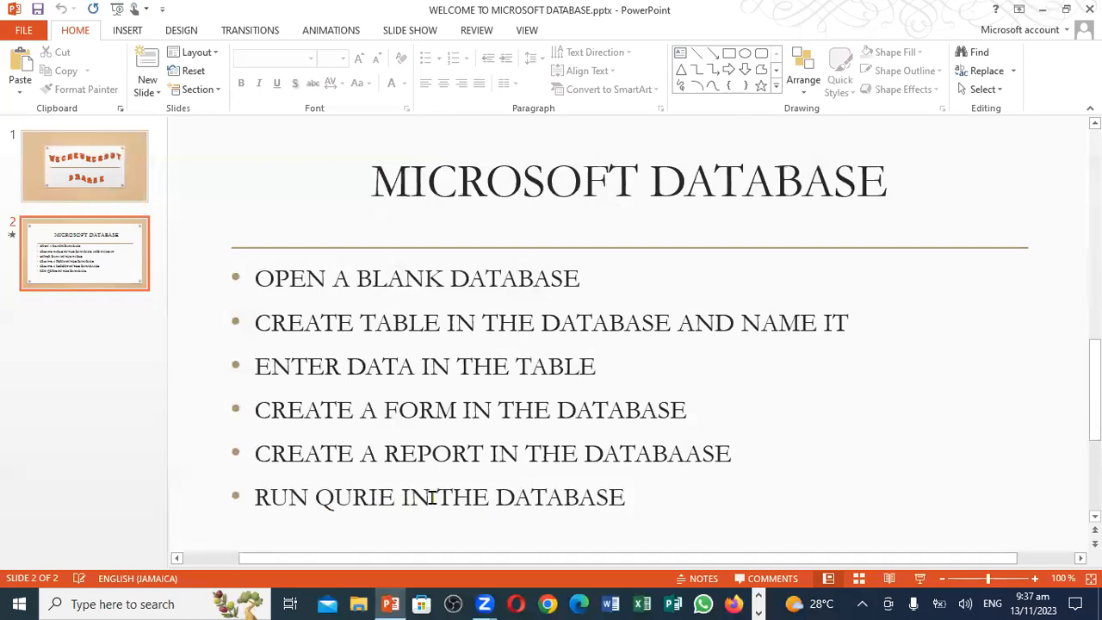
pyautogui.click(761, 600)
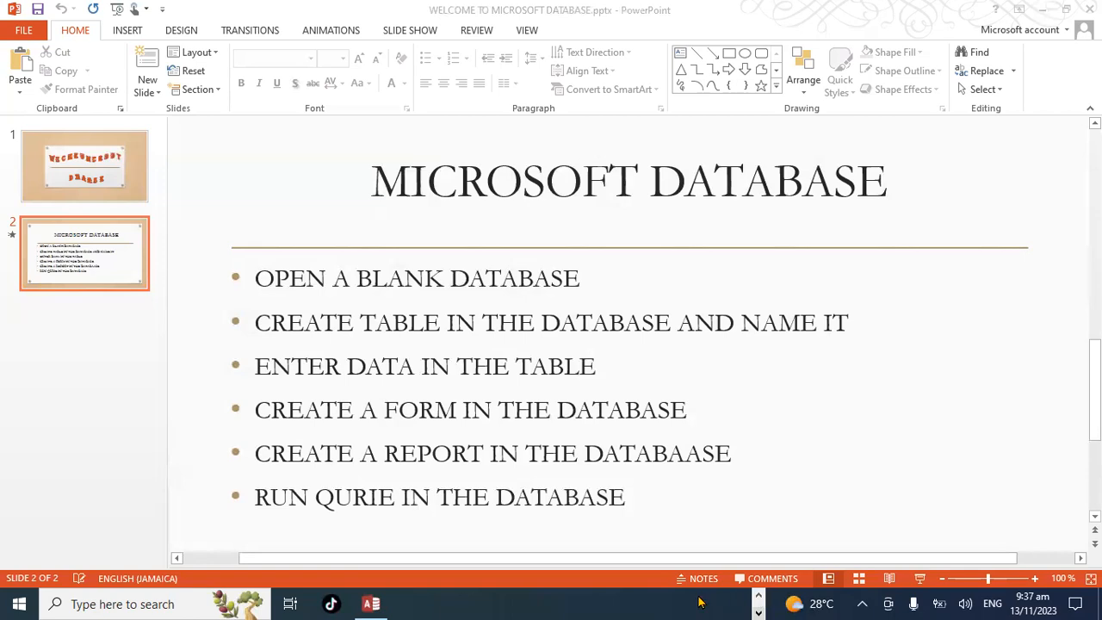
pyautogui.click(371, 604)
pyautogui.click(126, 32)
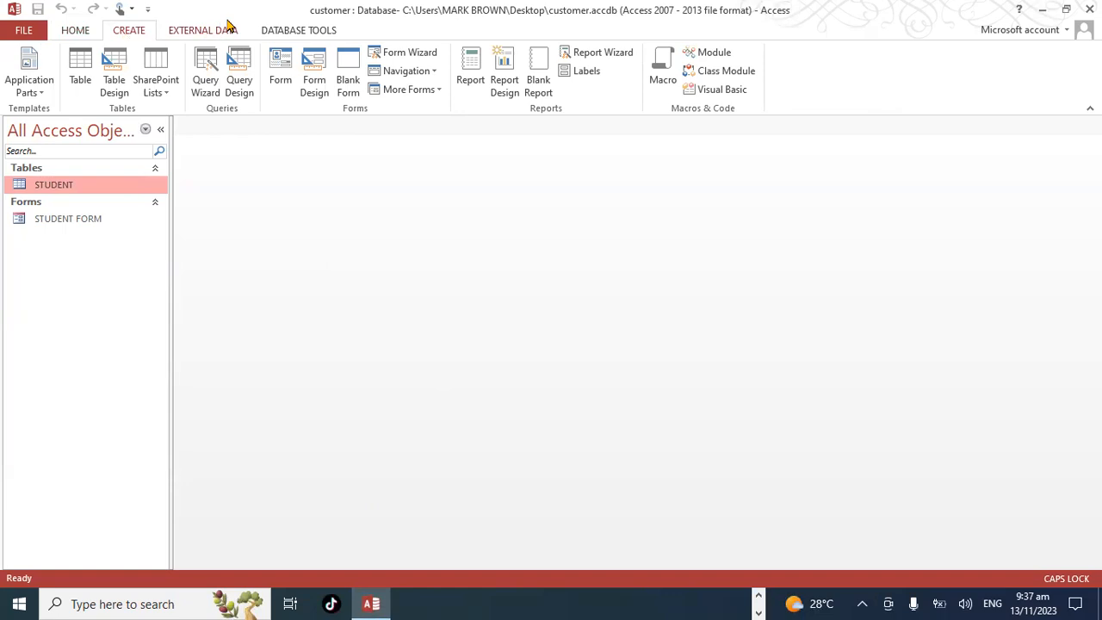
pyautogui.click(502, 70)
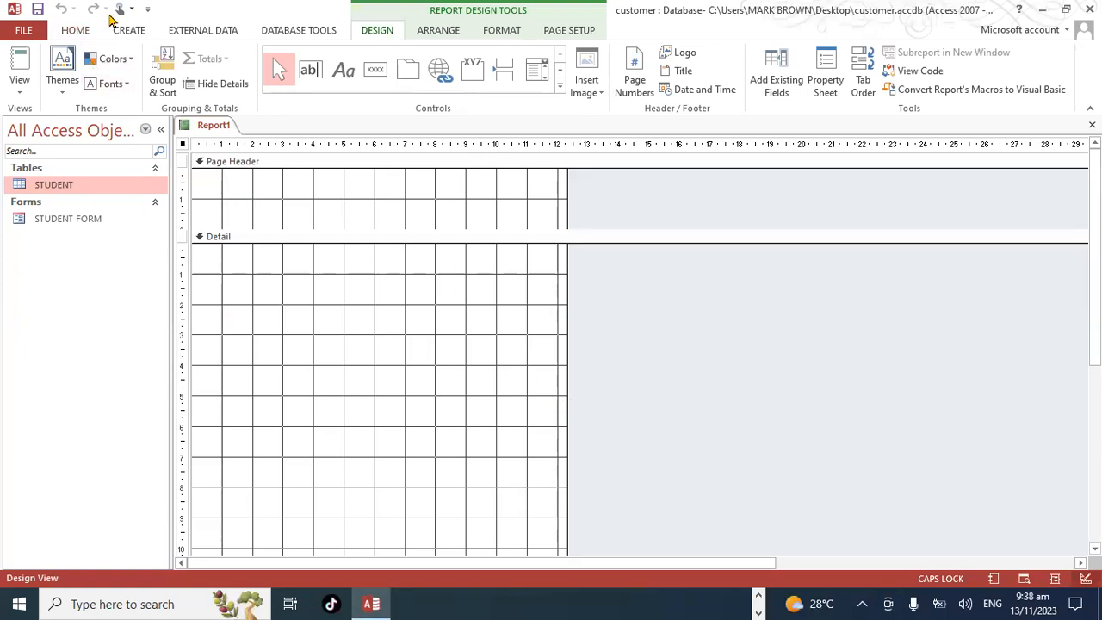
pyautogui.click(1093, 126)
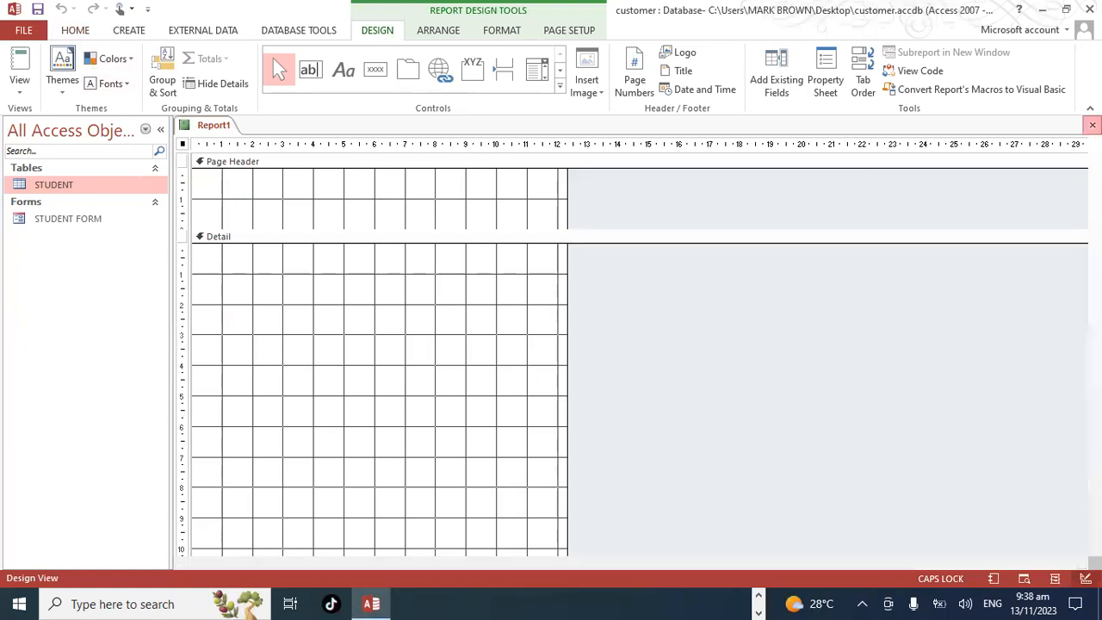
# - Create a report from the STUDENT table and narrow its ID1 column
pyautogui.click(129, 31)
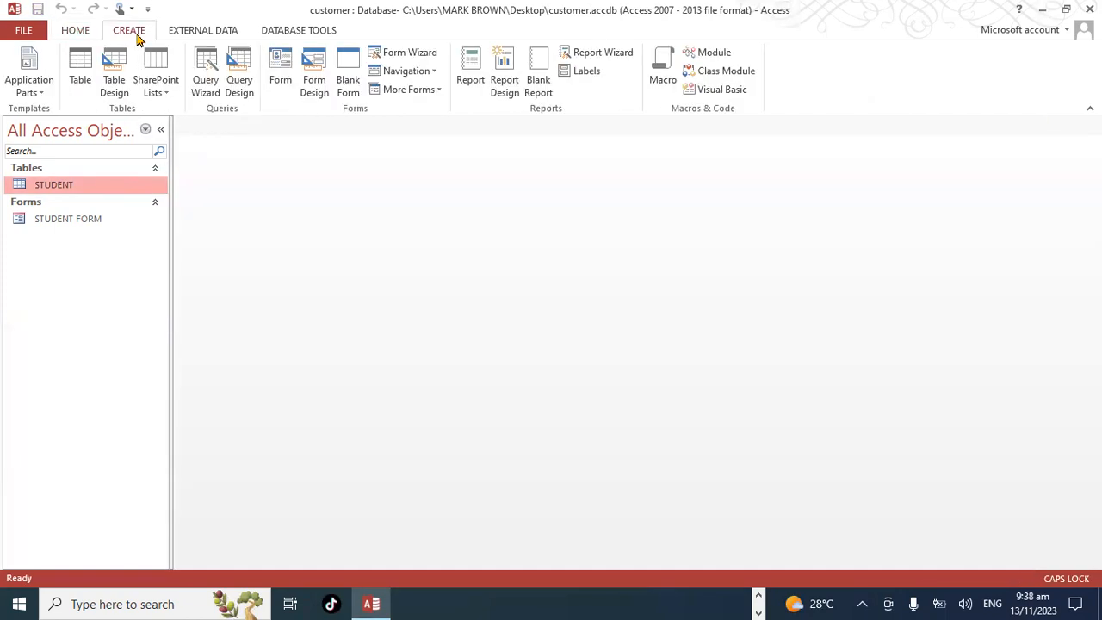
pyautogui.click(470, 66)
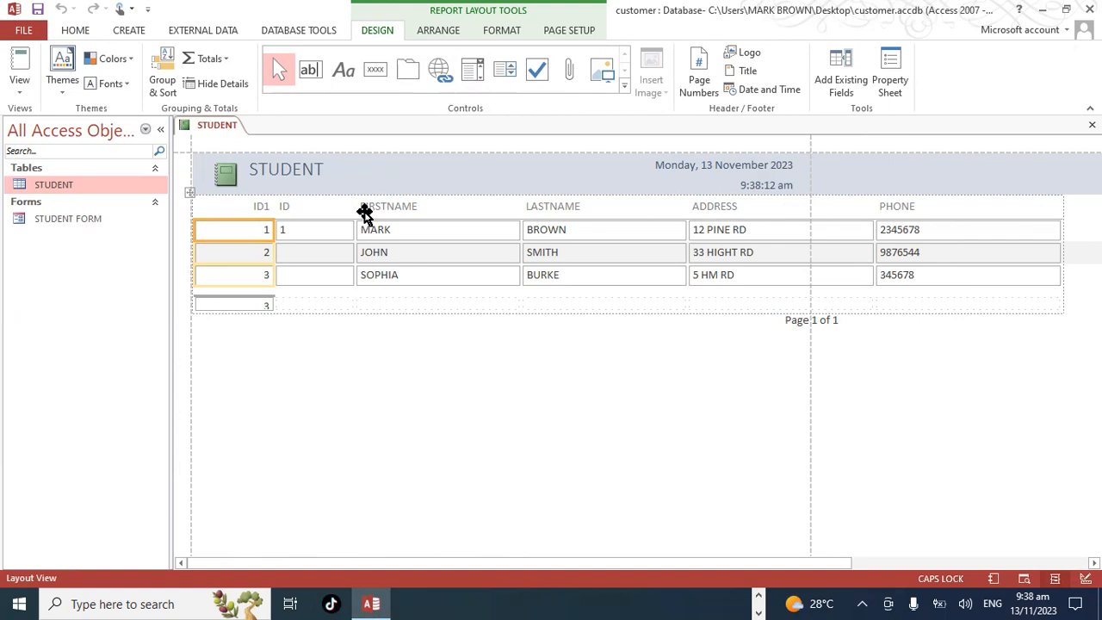
pyautogui.moveTo(273, 227); pyautogui.dragTo(245, 227)
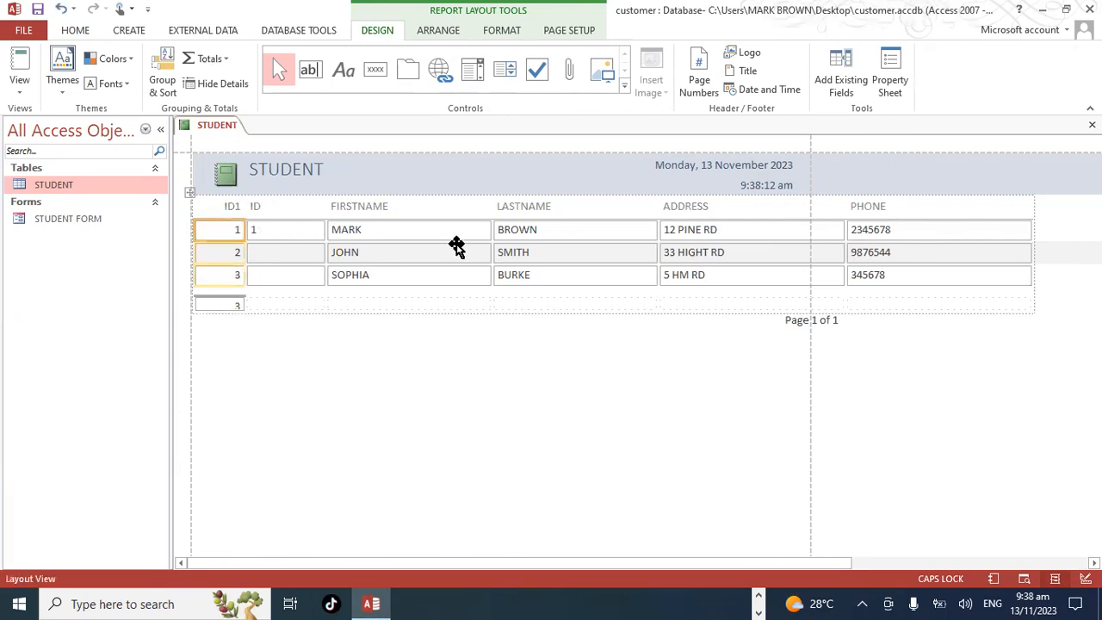
# - Narrow the report's FIRSTNAME, LASTNAME, ADDRESS and PHONE columns so that the table fits inside the page boundary
pyautogui.click(456, 238)
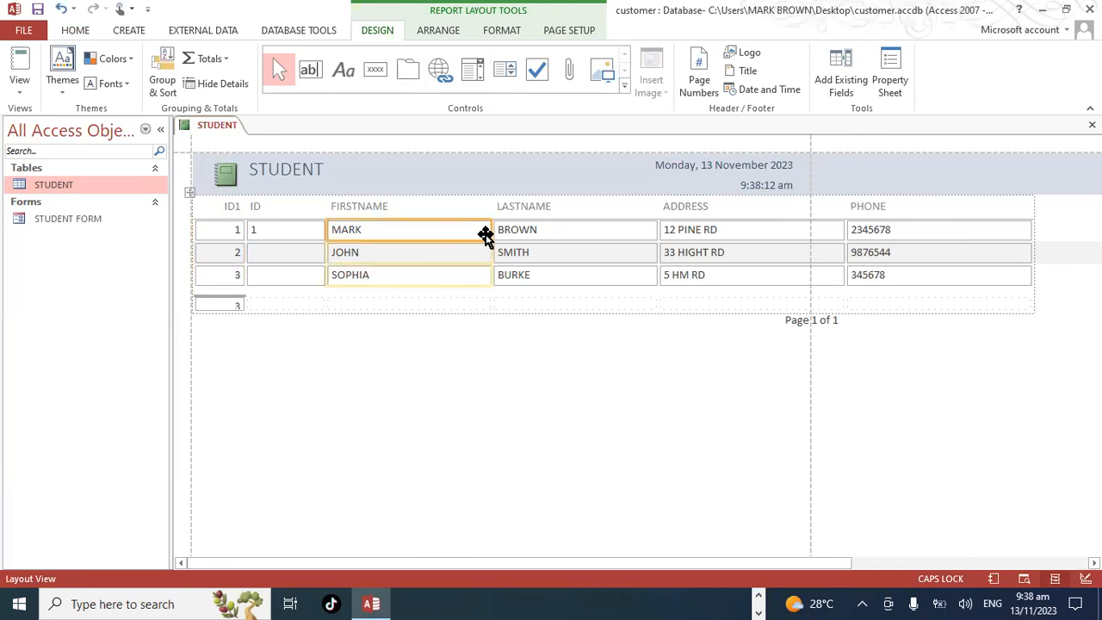
pyautogui.moveTo(487, 231); pyautogui.dragTo(428, 241)
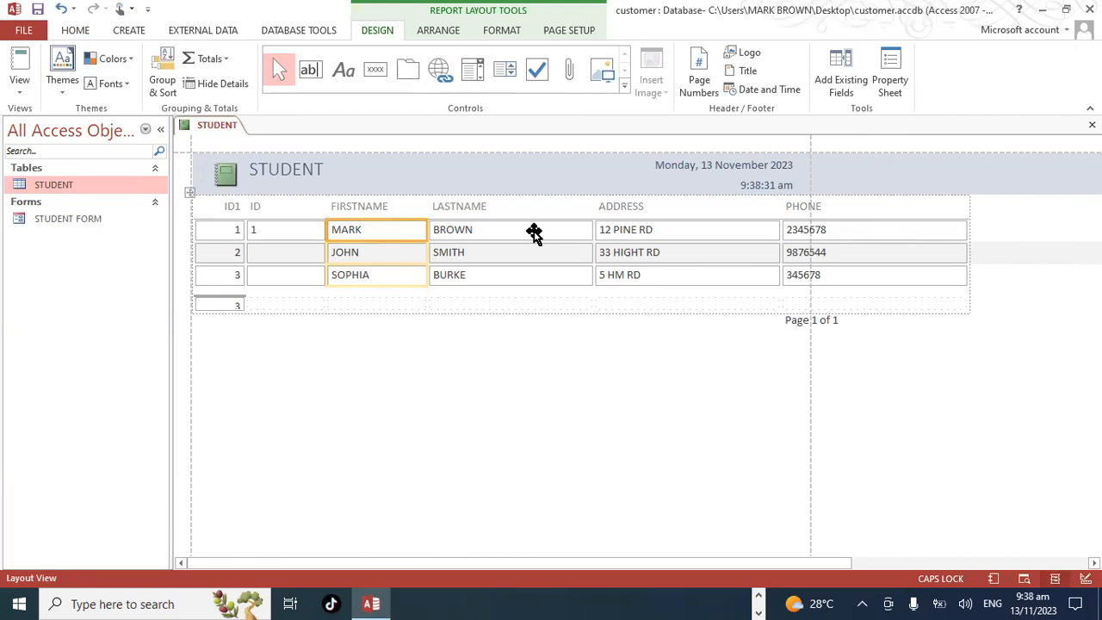
pyautogui.click(573, 230)
pyautogui.moveTo(594, 230); pyautogui.dragTo(547, 231)
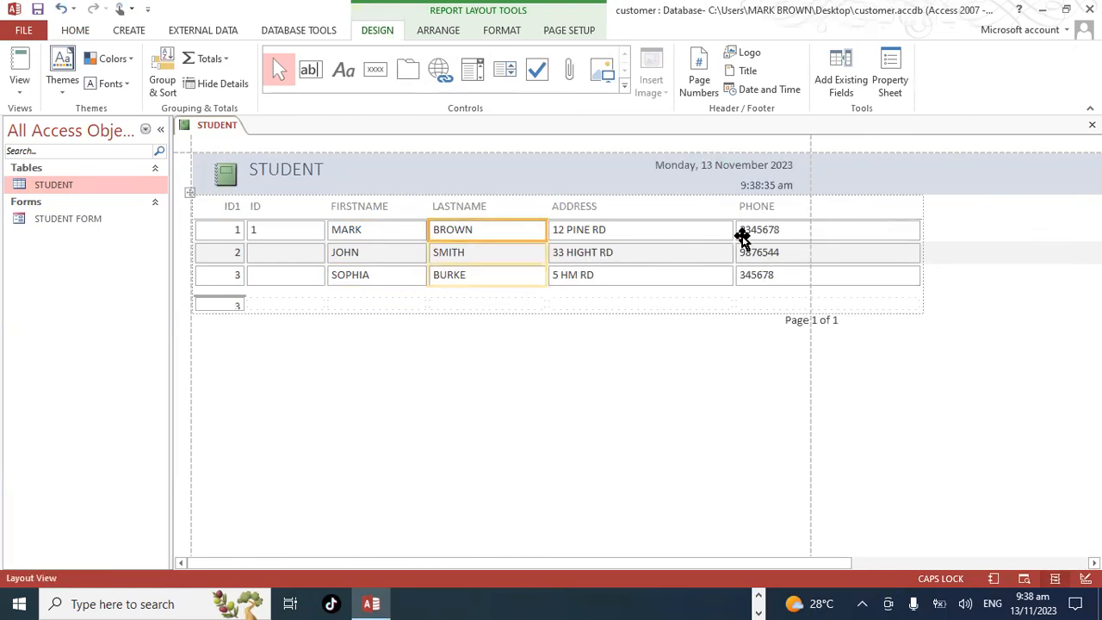
pyautogui.click(726, 233)
pyautogui.moveTo(731, 230); pyautogui.dragTo(665, 234)
pyautogui.click(852, 231)
pyautogui.moveTo(849, 229); pyautogui.dragTo(775, 238)
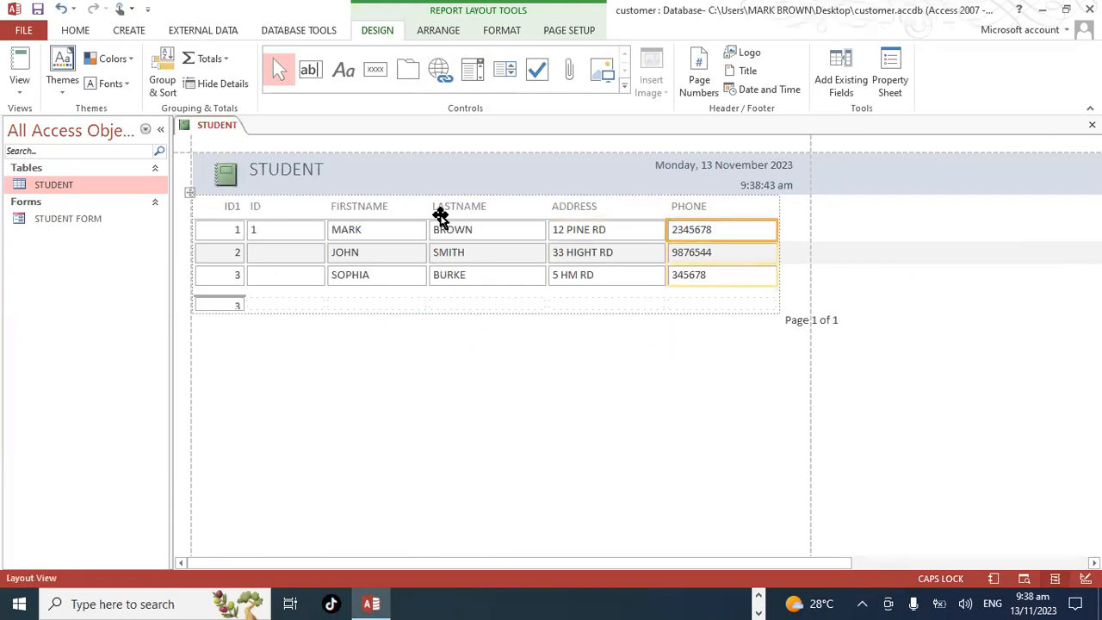
# - Save the report as STUDENT REPORT and close it
pyautogui.click(38, 9)
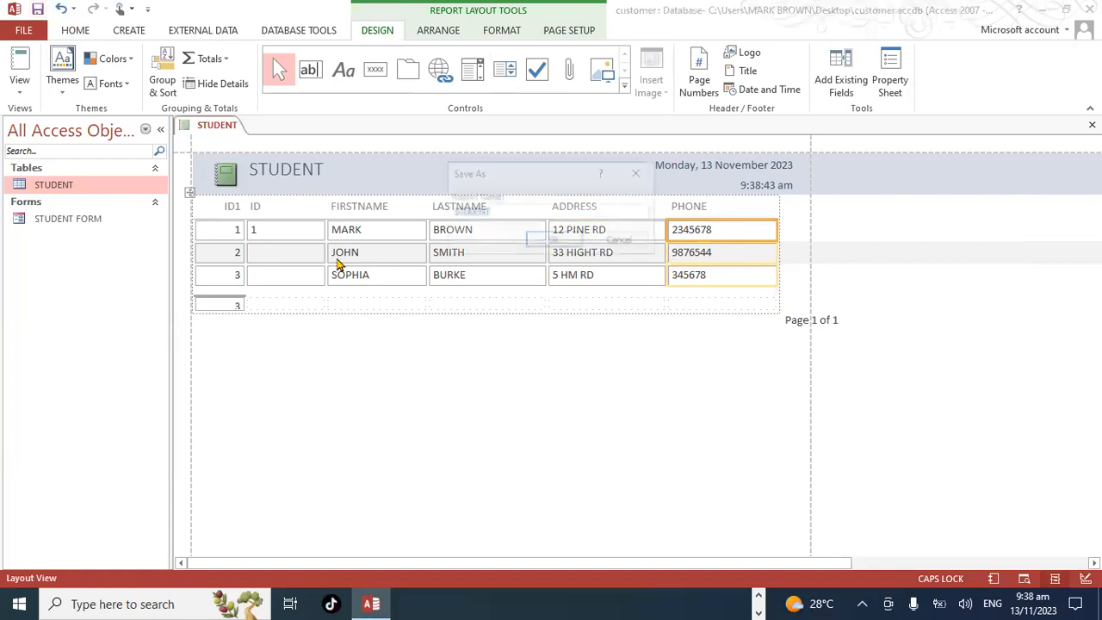
pyautogui.click(522, 211)
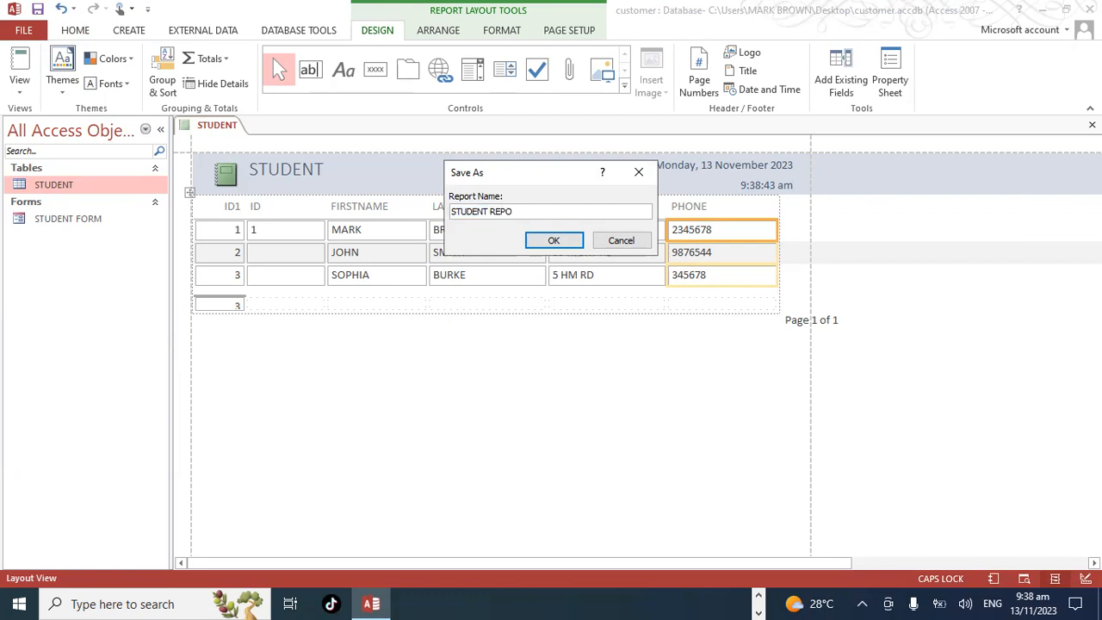
pyautogui.click(568, 244)
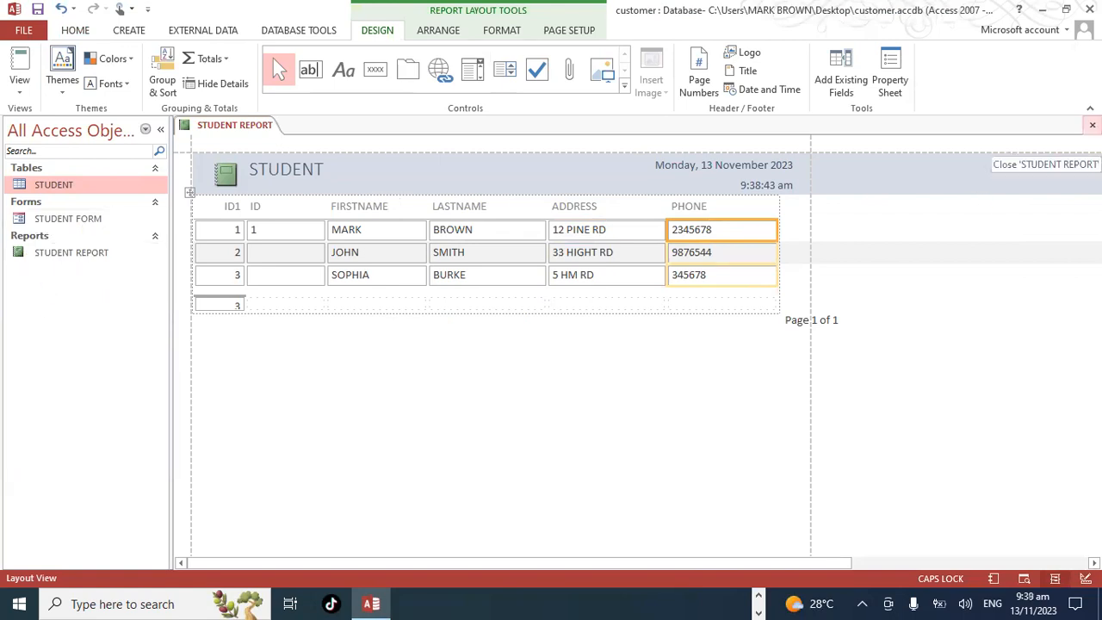
pyautogui.click(1092, 125)
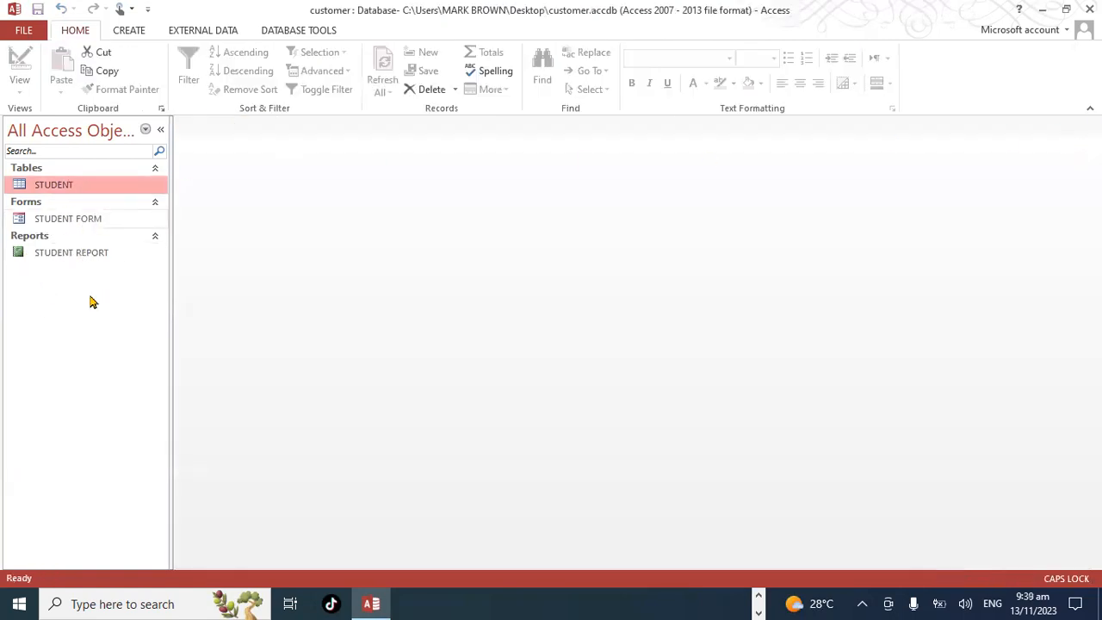
# - Switch to the PowerPoint slide to review the query topic, and return to the customer database in Access
pyautogui.click(757, 596)
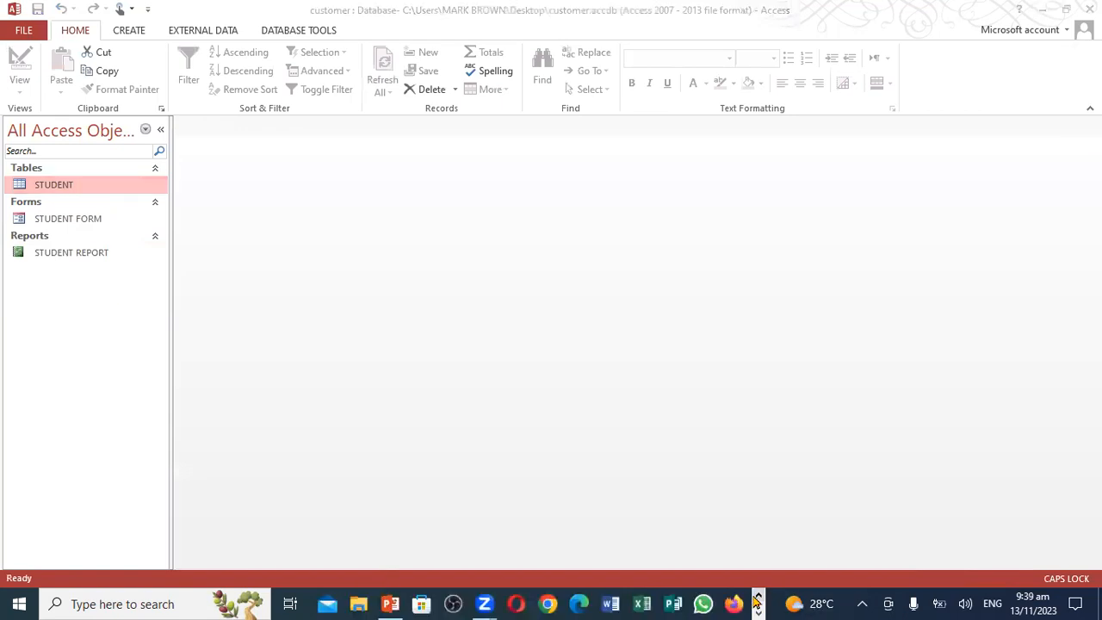
pyautogui.click(403, 602)
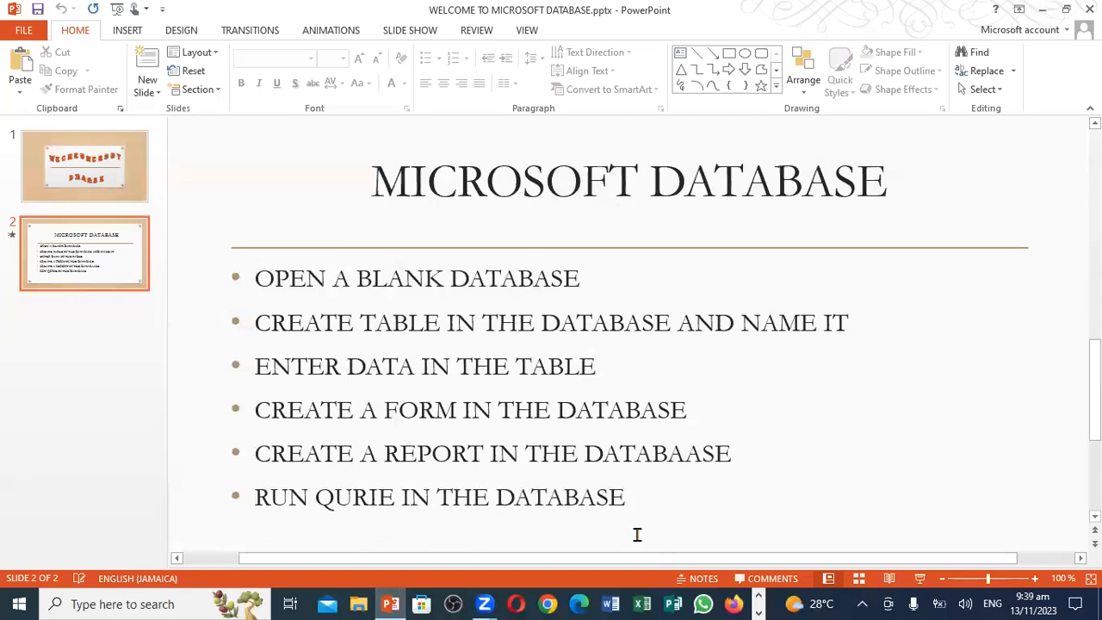
pyautogui.click(759, 598)
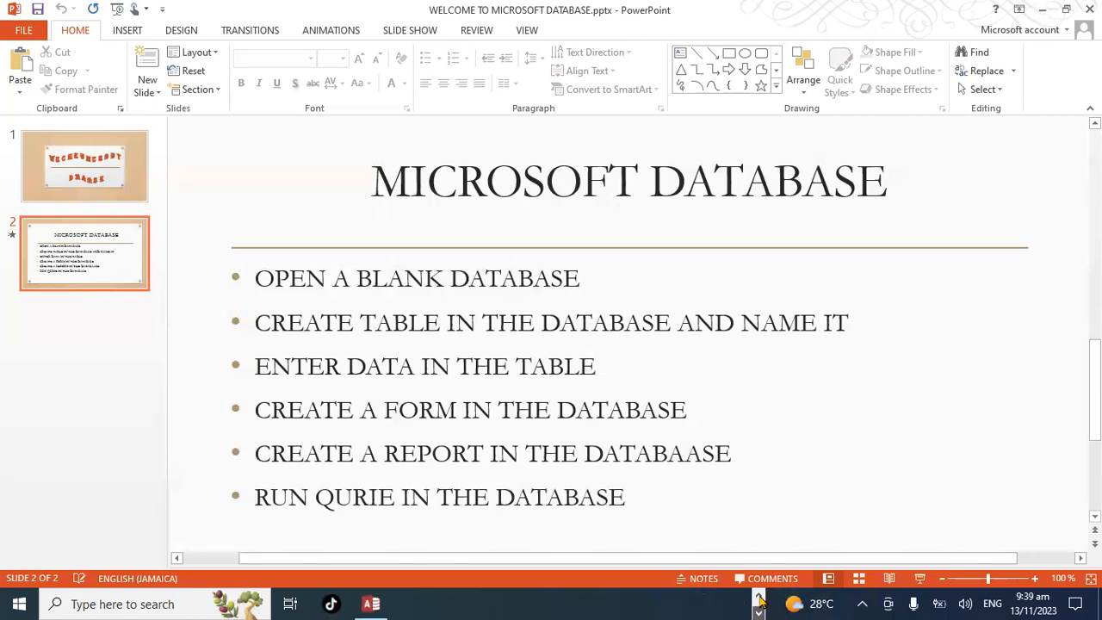
pyautogui.click(368, 602)
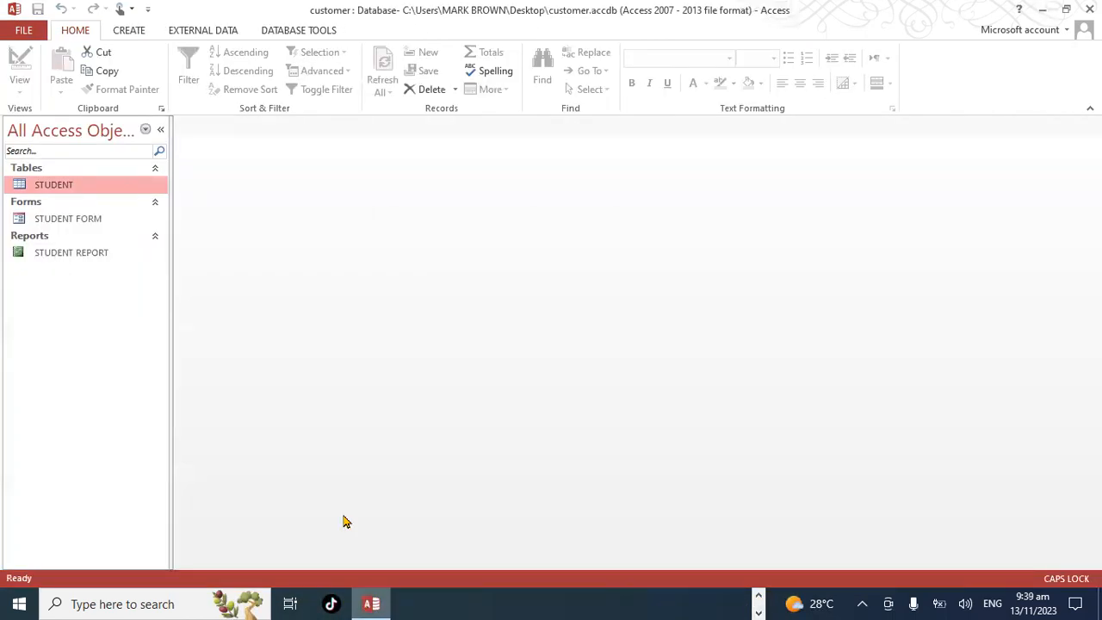
# - Create a new query in design view with the STUDENT table as its source
pyautogui.click(130, 32)
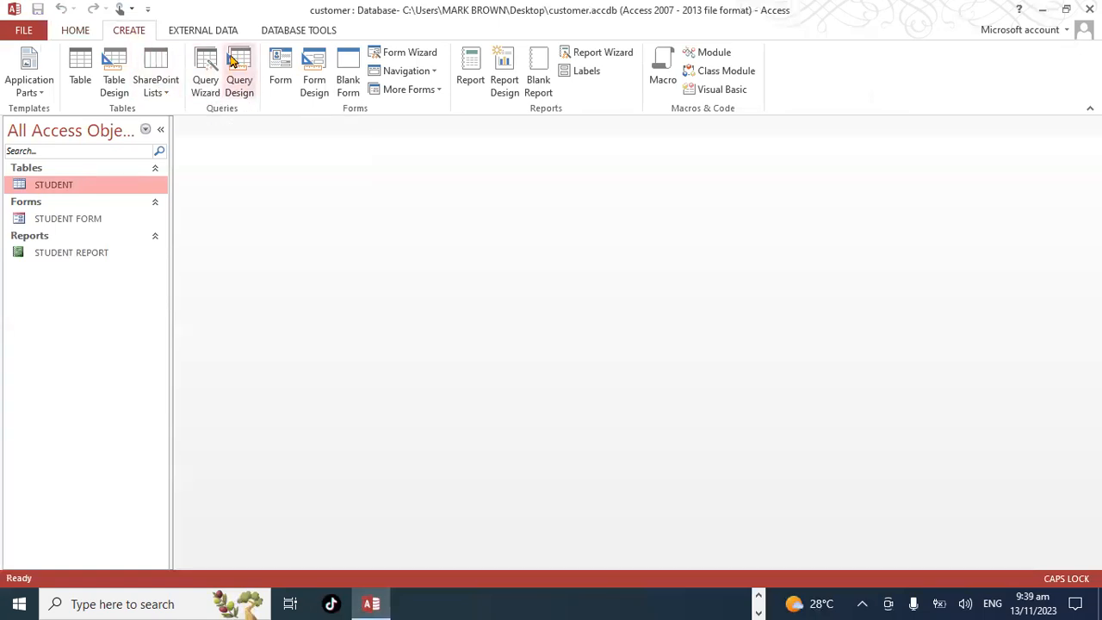
pyautogui.click(238, 82)
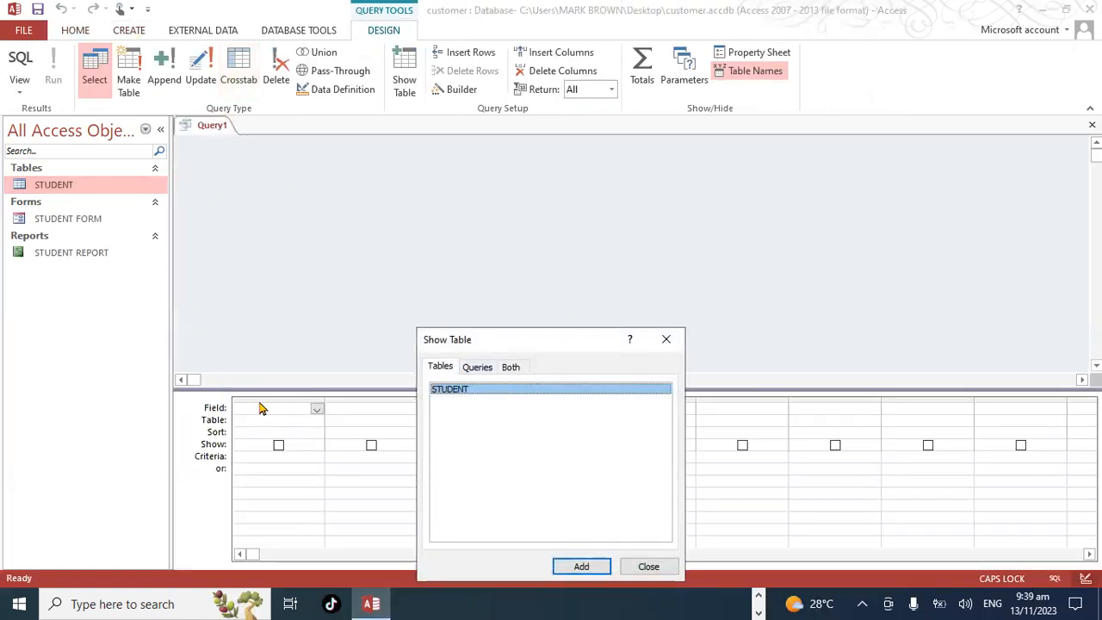
pyautogui.moveTo(570, 348); pyautogui.dragTo(635, 175)
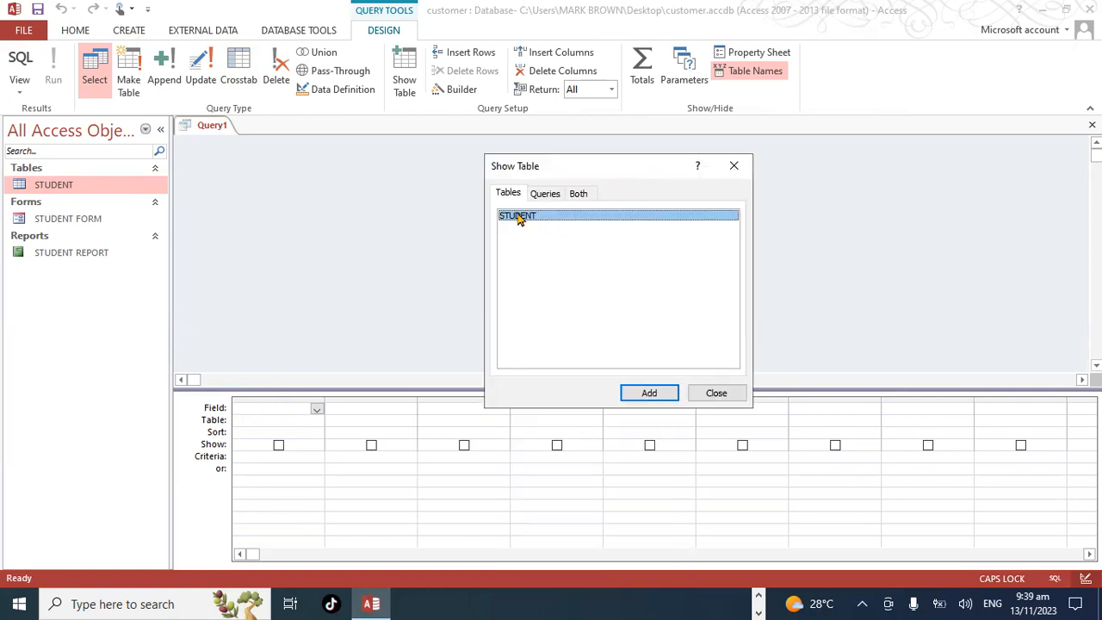
pyautogui.click(653, 393)
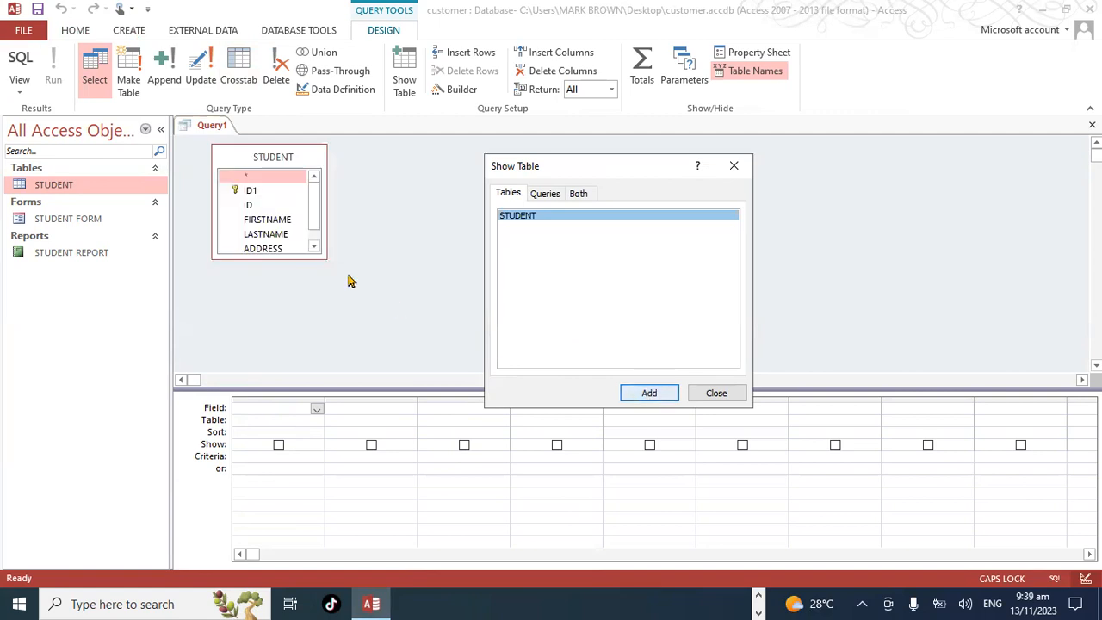
pyautogui.click(734, 165)
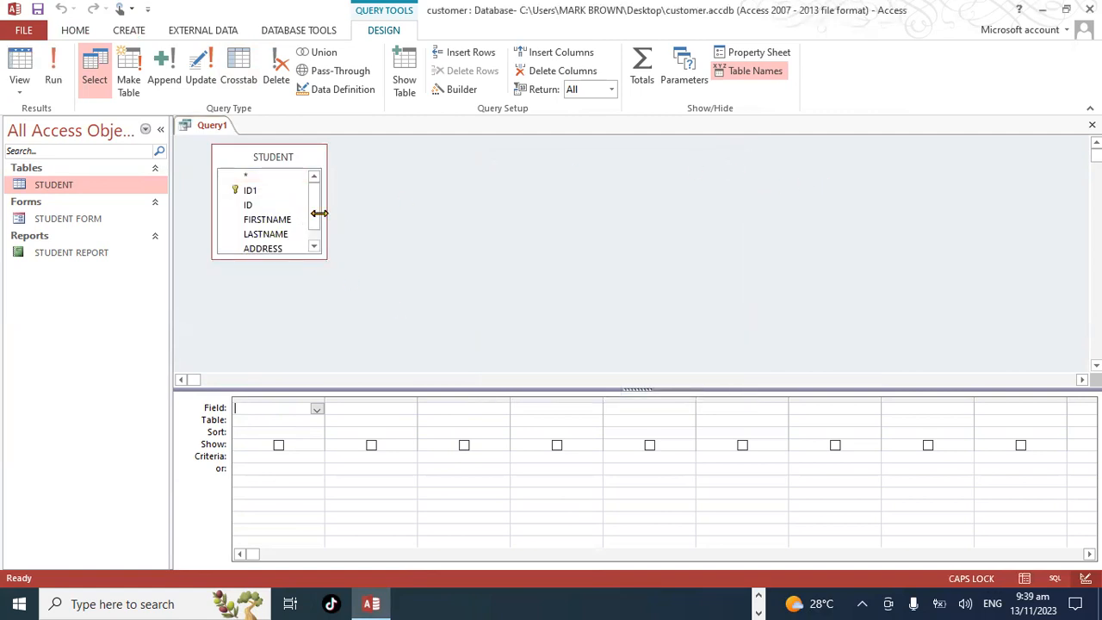
# - Add the ID, LASTNAME and PHONE fields to the query and run it
pyautogui.doubleClick(249, 207)
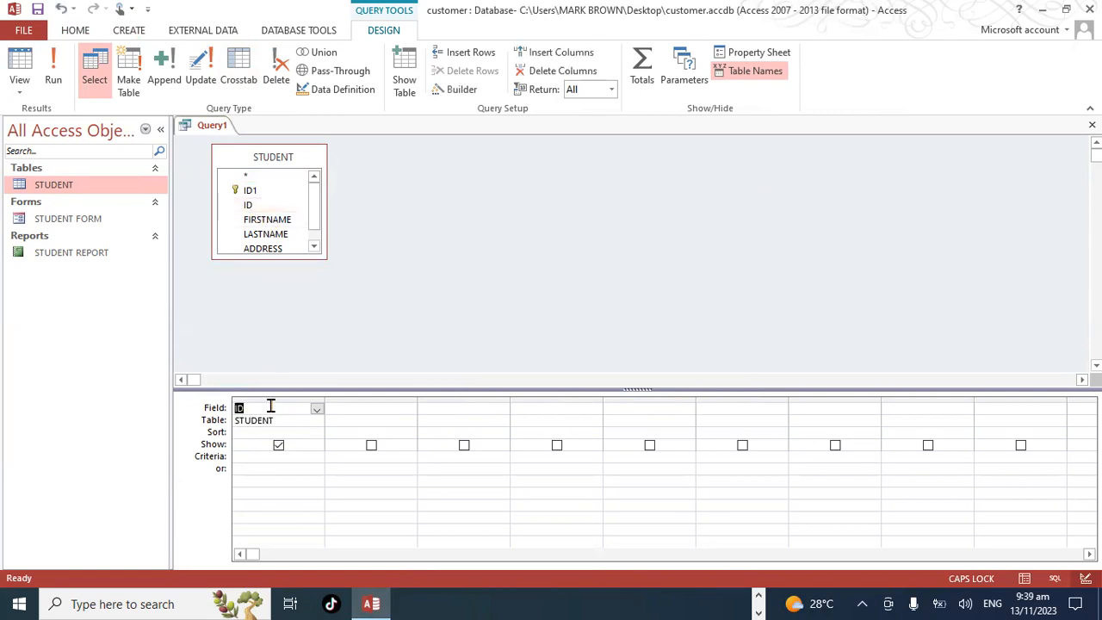
pyautogui.doubleClick(261, 236)
pyautogui.scroll(-1, 274, 239)
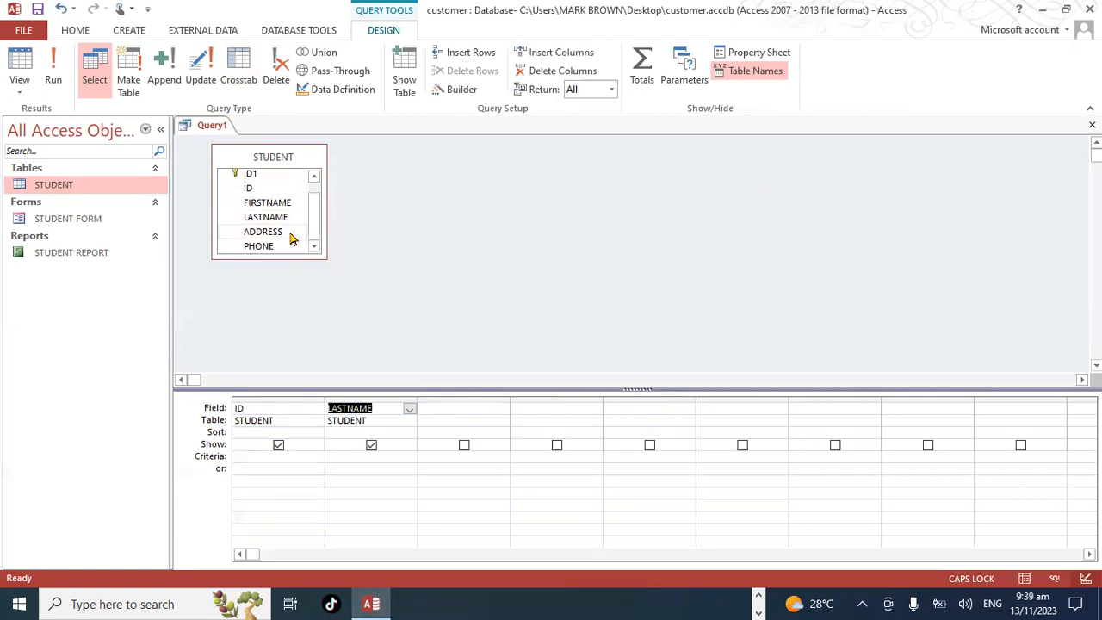
pyautogui.doubleClick(262, 248)
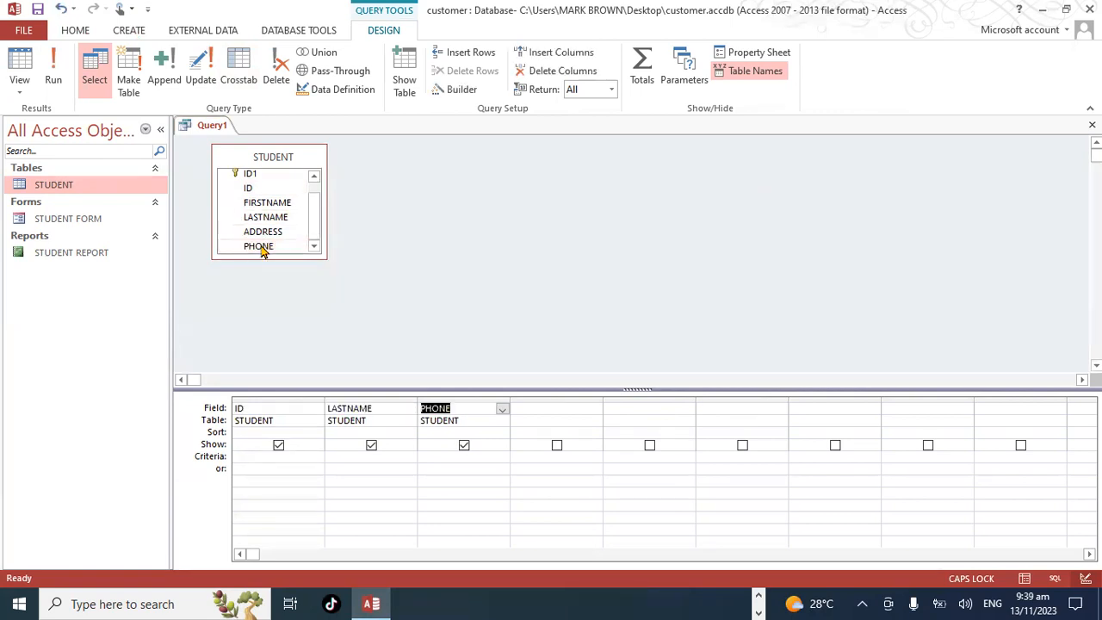
pyautogui.click(51, 79)
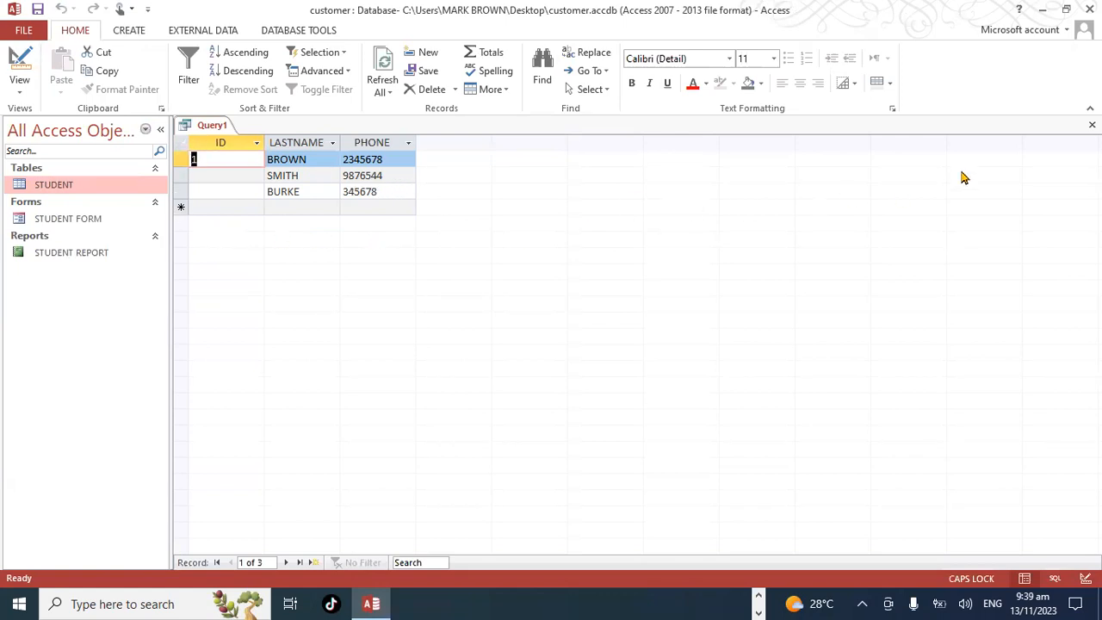
# - Save the query under the default name Query1 and close it
pyautogui.click(37, 10)
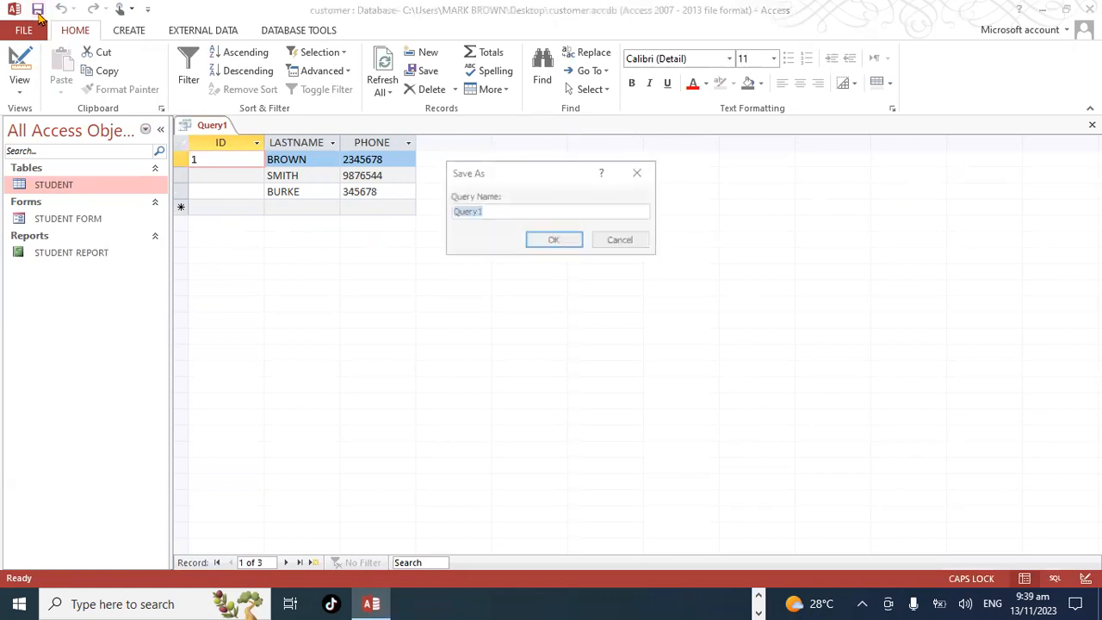
pyautogui.click(548, 242)
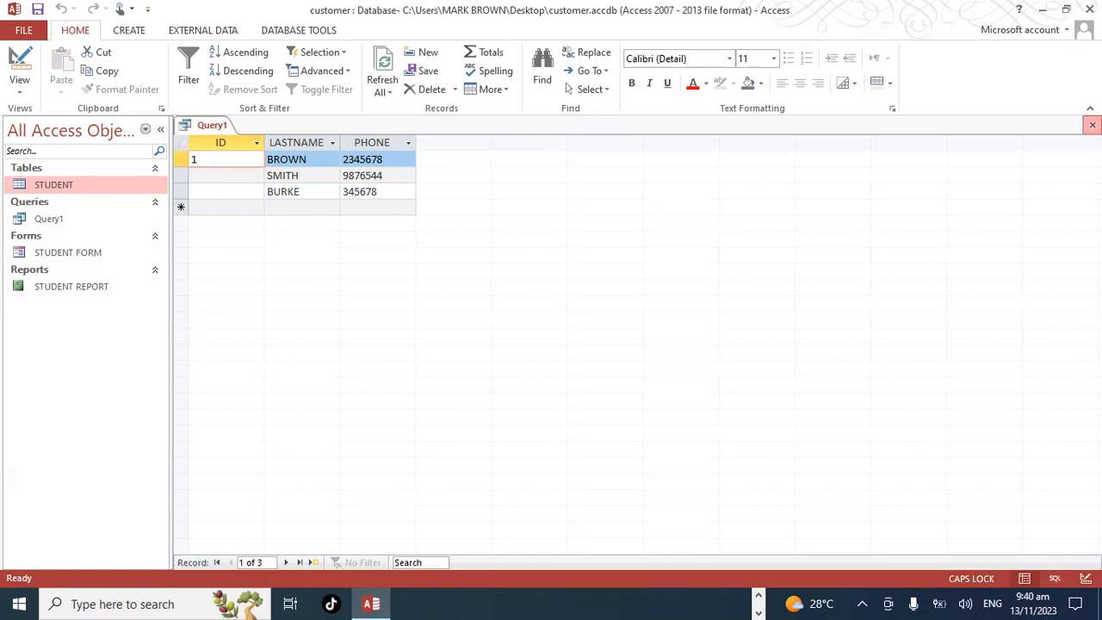
pyautogui.click(1092, 126)
# - Start a second query in design view based on the STUDENT table
pyautogui.click(134, 32)
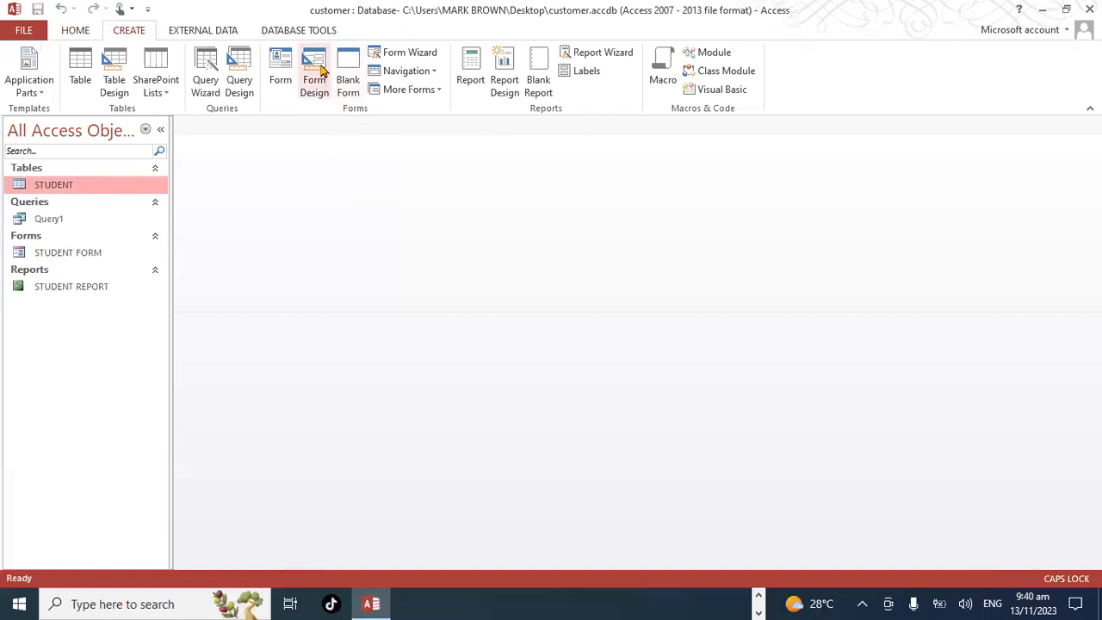
pyautogui.click(245, 83)
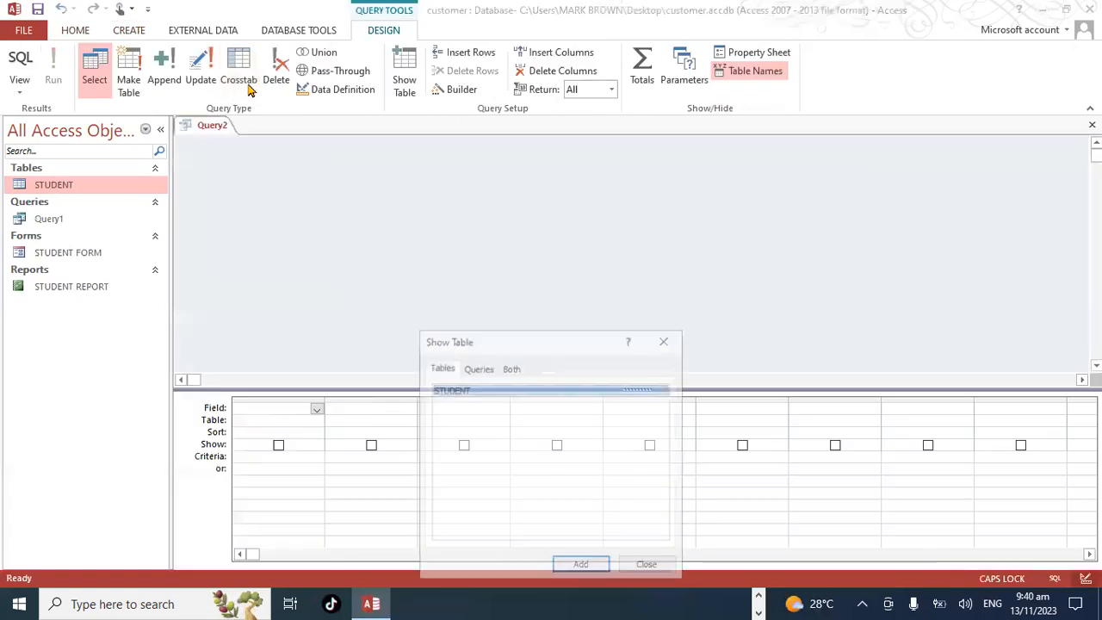
pyautogui.click(600, 571)
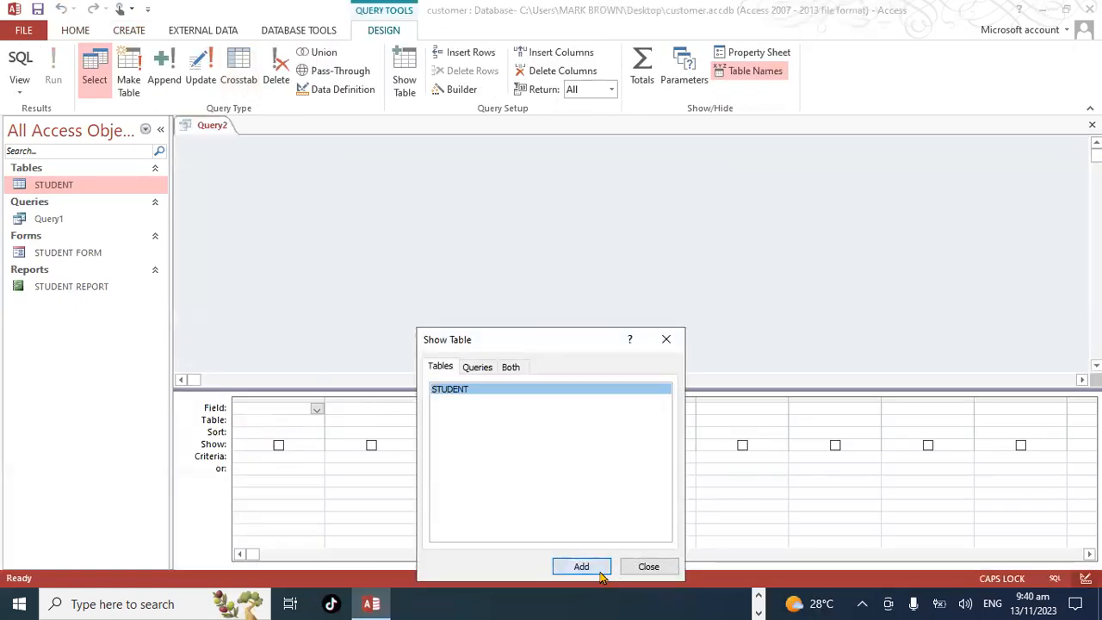
pyautogui.click(647, 570)
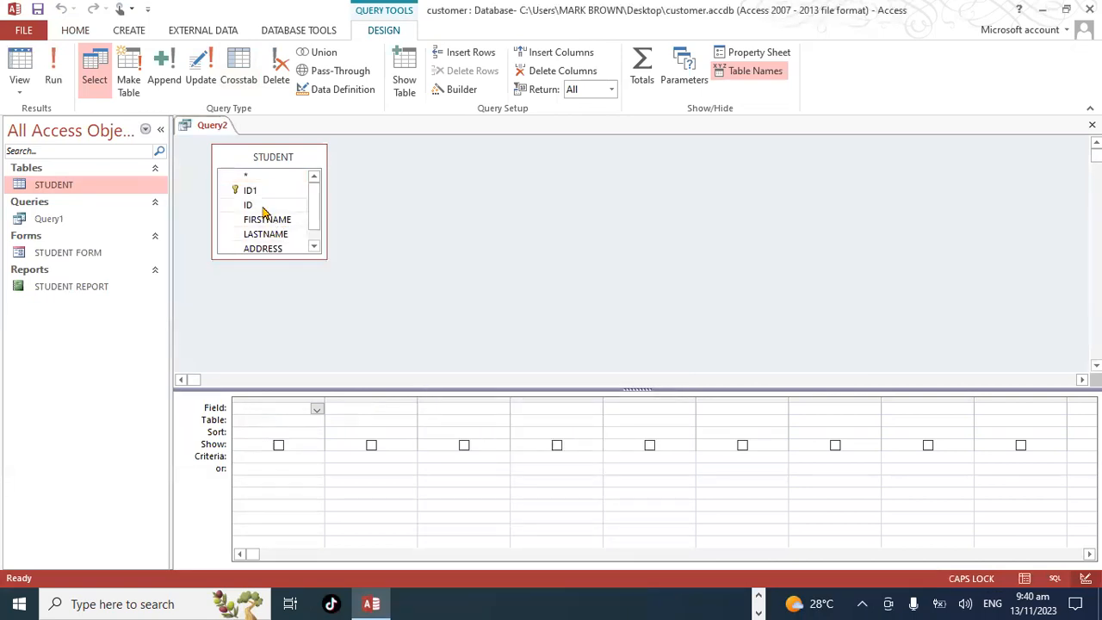
# - Add the ID, FIRSTNAME and PHONE fields to the second query's design grid
pyautogui.doubleClick(263, 207)
pyautogui.doubleClick(269, 220)
pyautogui.scroll(-1, 288, 222)
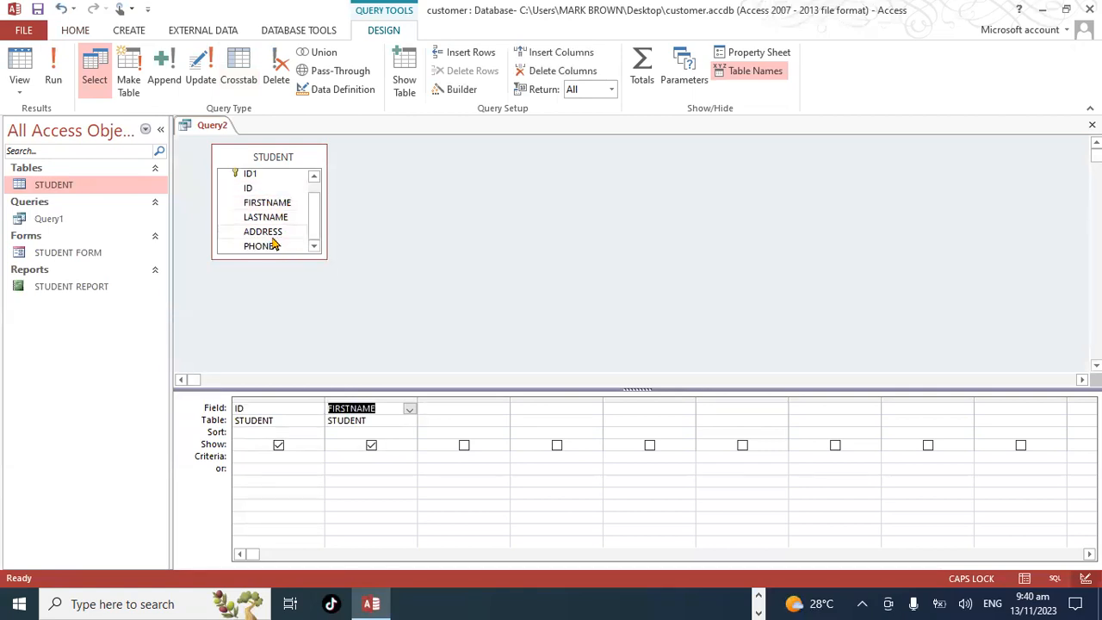
pyautogui.doubleClick(258, 246)
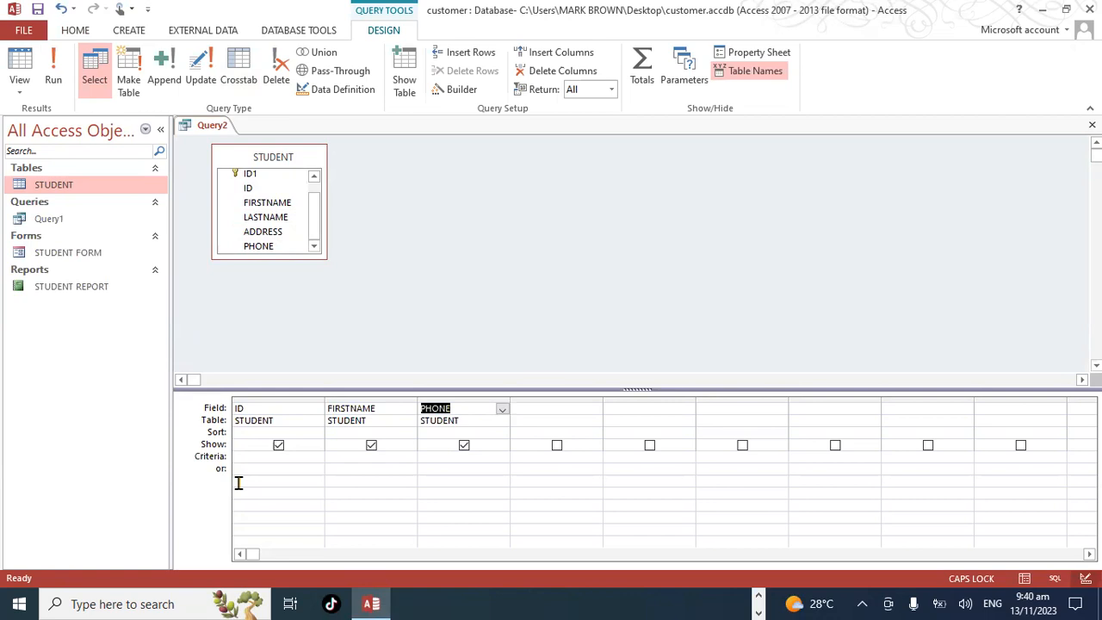
# - Enter the first student's first name as the FIRSTNAME criterion and run the query
pyautogui.click(345, 456)
pyautogui.write('M')
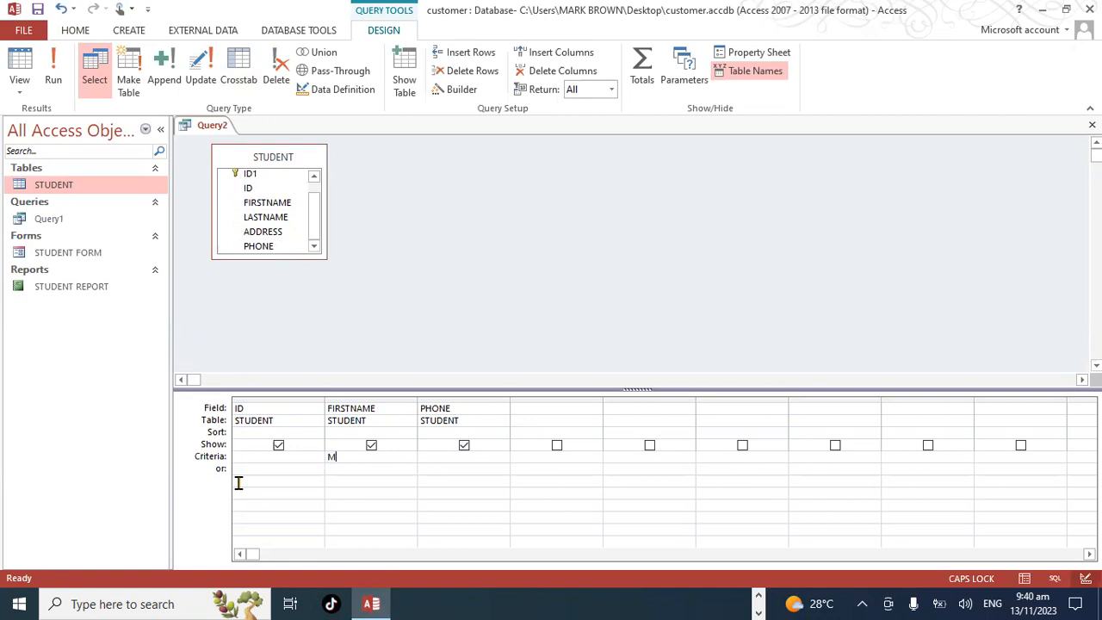
pyautogui.write('ARK')
pyautogui.click(53, 79)
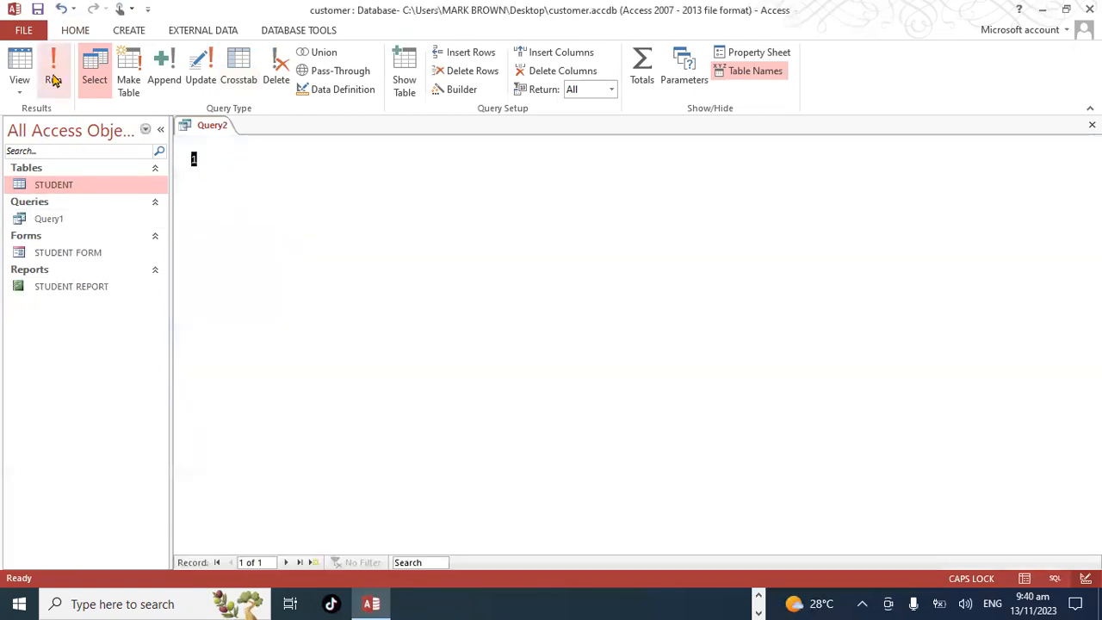